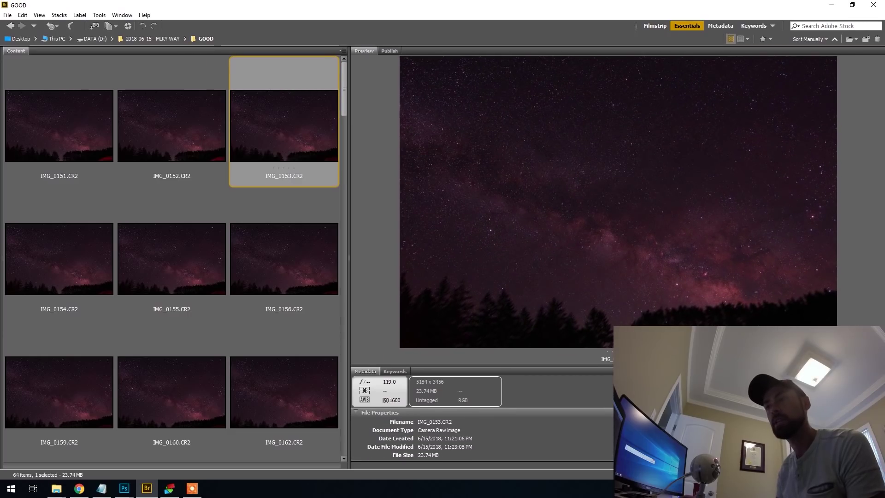
Preview the raw frames from IMG_0151.CR2 through IMG_0156.CR2 one after another.
{"action": "left_click", "coordinate": [81, 116]}
{"action": "left_click", "coordinate": [175, 117]}
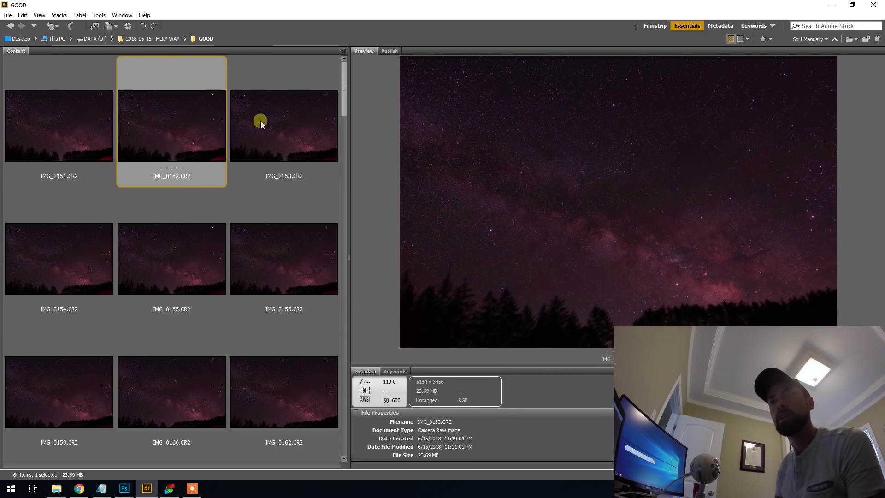
{"action": "left_click", "coordinate": [295, 123]}
{"action": "left_click", "coordinate": [91, 236]}
{"action": "left_click", "coordinate": [184, 251]}
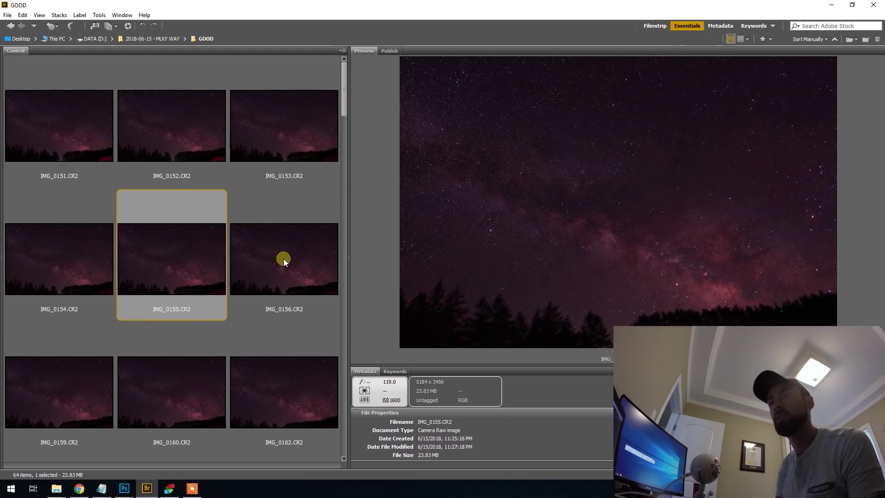
{"action": "left_click", "coordinate": [295, 258]}
{"action": "mouse_move", "coordinate": [344, 79]}
{"action": "left_mouse_down"}
{"action": "mouse_move", "coordinate": [344, 96]}
{"action": "mouse_move", "coordinate": [345, 86]}
{"action": "left_mouse_up"}
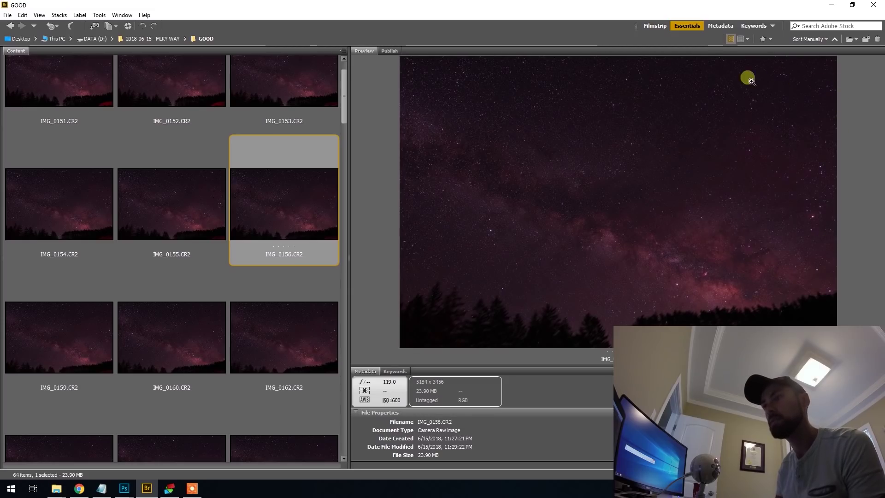
Inspect the stars in the IMG_0156.CR2 preview with the magnifier loupe, close it, and enlarge the metadata area slightly.
{"action": "left_click", "coordinate": [448, 82]}
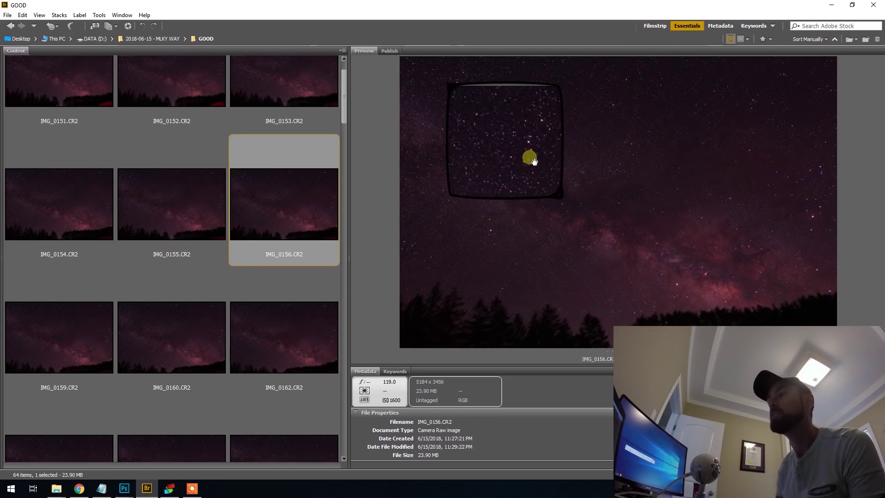
{"action": "left_click_drag", "start_coordinate": [530, 148], "coordinate": [559, 124]}
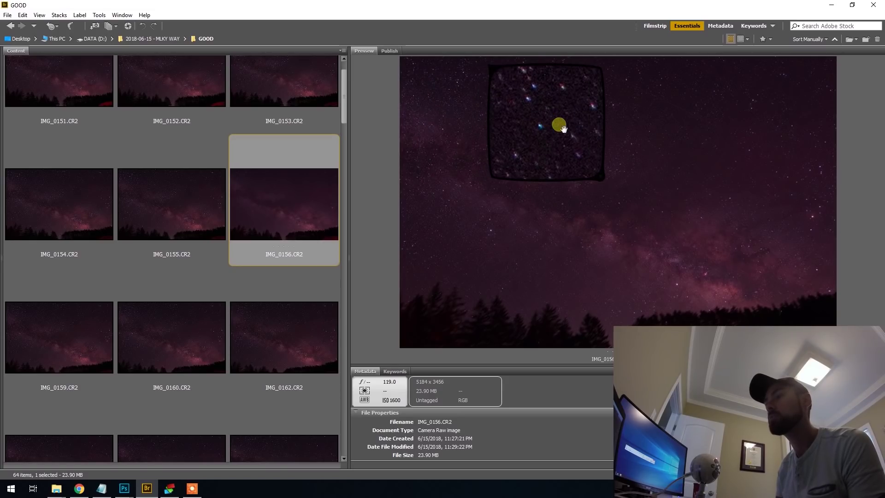
{"action": "left_click", "coordinate": [560, 127]}
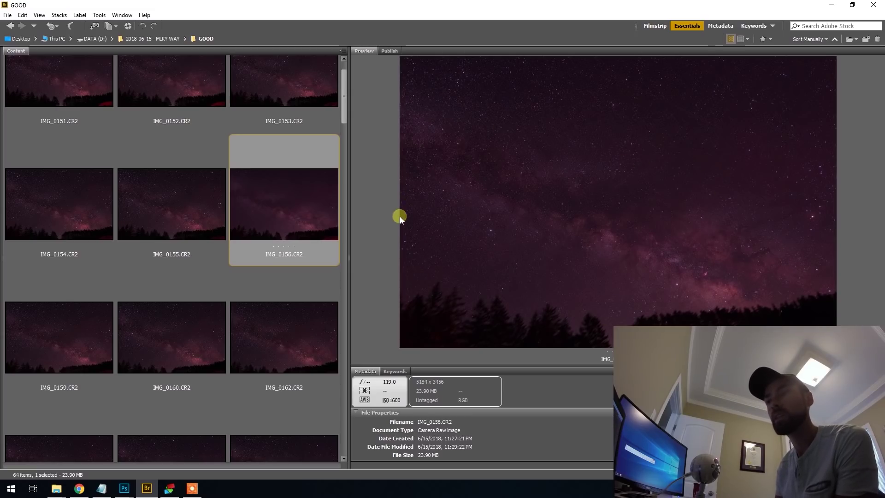
{"action": "left_click_drag", "start_coordinate": [567, 367], "coordinate": [544, 350]}
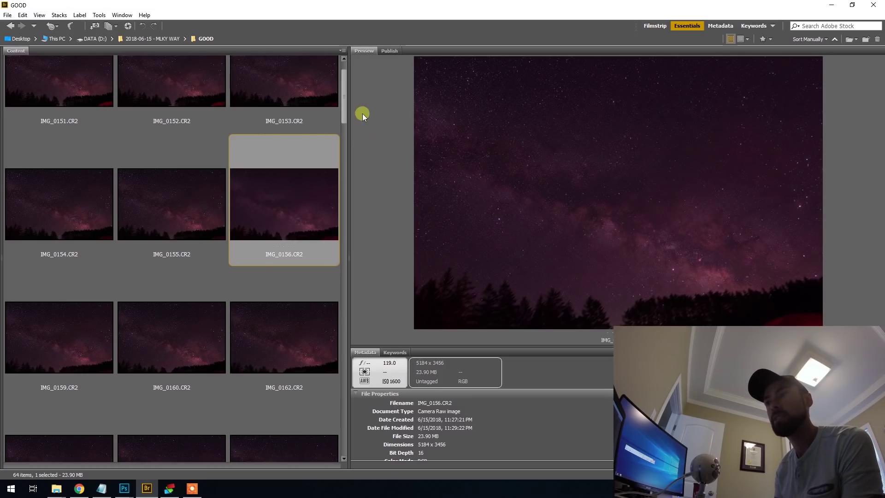
{"action": "left_click_drag", "start_coordinate": [347, 98], "coordinate": [347, 98]}
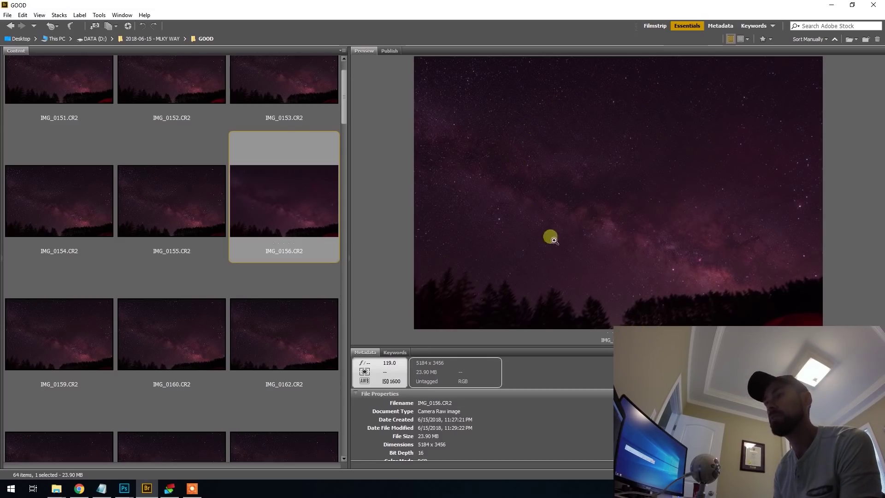
Compare the preview of IMG_0162.CR2 with the earlier frame IMG_0153.CR2.
{"action": "left_click", "coordinate": [310, 319]}
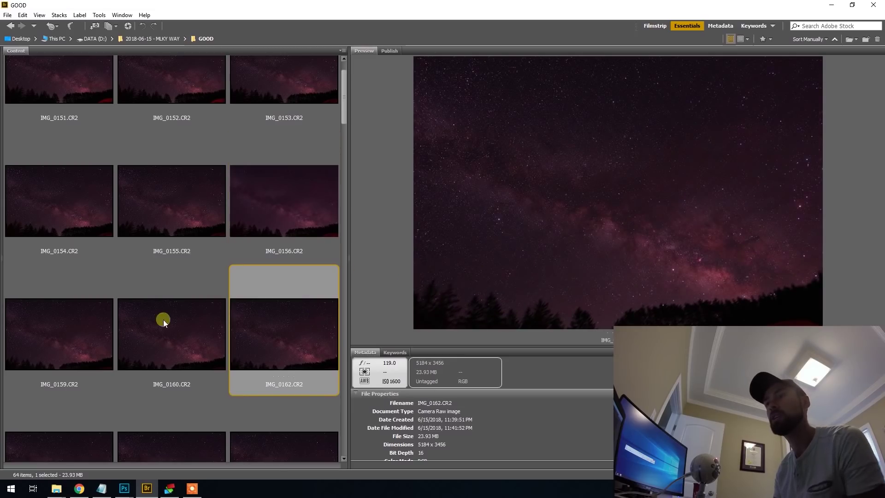
{"action": "left_click", "coordinate": [226, 221]}
{"action": "left_click", "coordinate": [329, 87]}
{"action": "scroll", "coordinate": [343, 87], "scroll_direction": "up", "scroll_amount": 1}
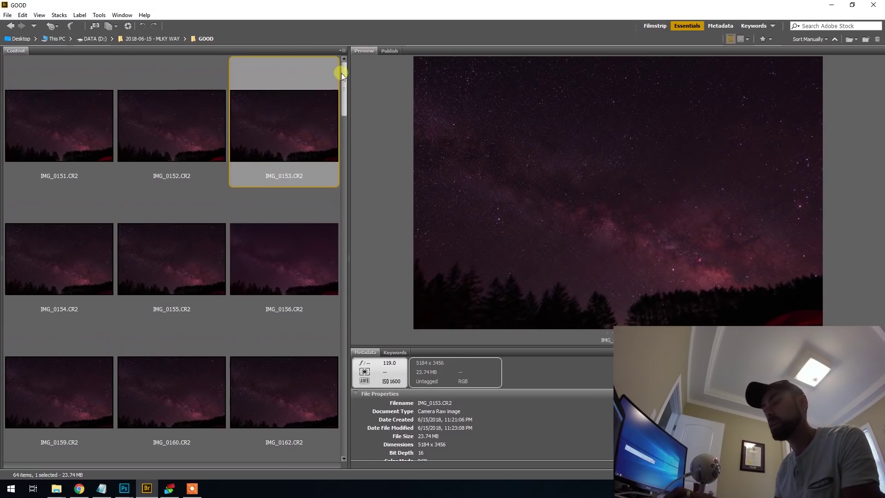
Flip through the frame sequence from IMG_0151.CR2 to IMG_0212.CR2 to examine how the Milky Way and treeline shift.
{"action": "left_click", "coordinate": [69, 121]}
{"action": "key", "text": "Right"}
{"action": "key", "text": "Right"}
{"action": "key", "text": "Right"}
{"action": "key", "text": "Right"}
{"action": "key", "text": "Right"}
{"action": "key", "text": "Right"}
{"action": "key", "text": "Right"}
{"action": "key", "text": "Right"}
{"action": "key", "text": "Right"}
{"action": "key", "text": "Right"}
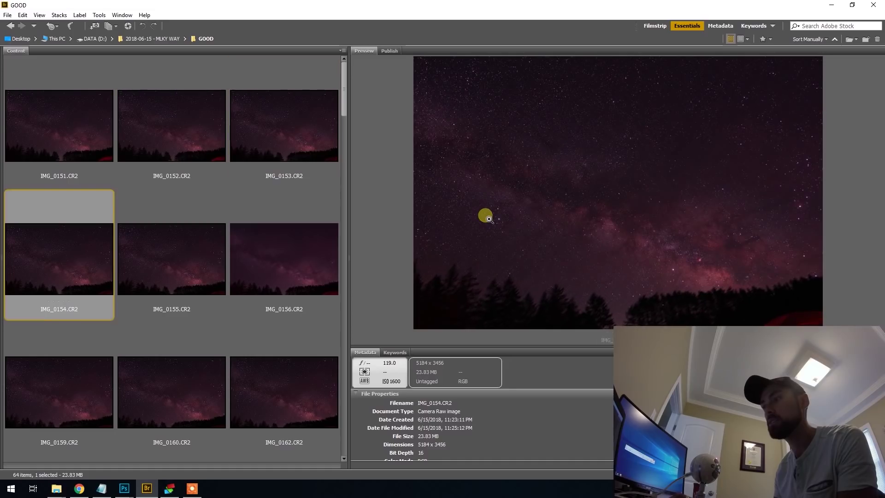
{"action": "key", "text": "Right"}
{"action": "key", "text": "Right"}
{"action": "key", "text": "Right"}
{"action": "key", "text": "Right"}
{"action": "key", "text": "Right"}
{"action": "key", "text": "Right"}
{"action": "key", "text": "Right"}
{"action": "key", "text": "Right"}
{"action": "key", "text": "Right"}
{"action": "key", "text": "Right"}
{"action": "key", "text": "Right"}
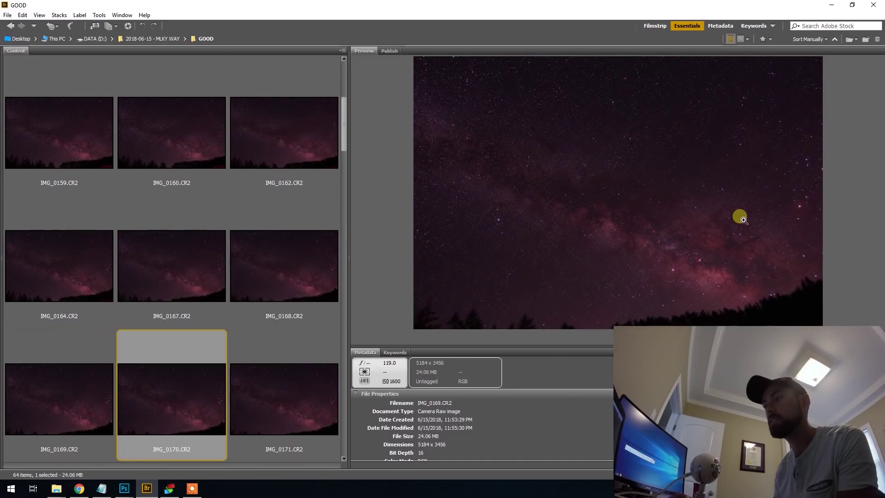
{"action": "key", "text": "Right"}
{"action": "key", "text": "Right"}
{"action": "key", "text": "Right"}
{"action": "key", "text": "Right"}
{"action": "key", "text": "Right"}
{"action": "key", "text": "Right"}
{"action": "key", "text": "Right"}
{"action": "key", "text": "Right"}
{"action": "key", "text": "Right"}
{"action": "key", "text": "Right"}
{"action": "key", "text": "Right"}
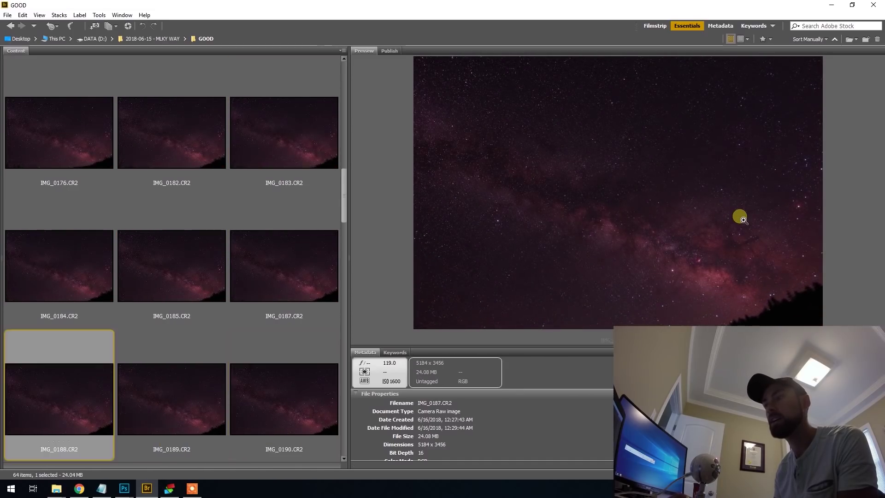
{"action": "key", "text": "Right"}
{"action": "key", "text": "Right"}
{"action": "key", "text": "Right"}
{"action": "key", "text": "Right"}
{"action": "key", "text": "Right"}
{"action": "key", "text": "Right"}
{"action": "key", "text": "Right"}
{"action": "key", "text": "Right"}
{"action": "key", "text": "Right"}
{"action": "key", "text": "Right"}
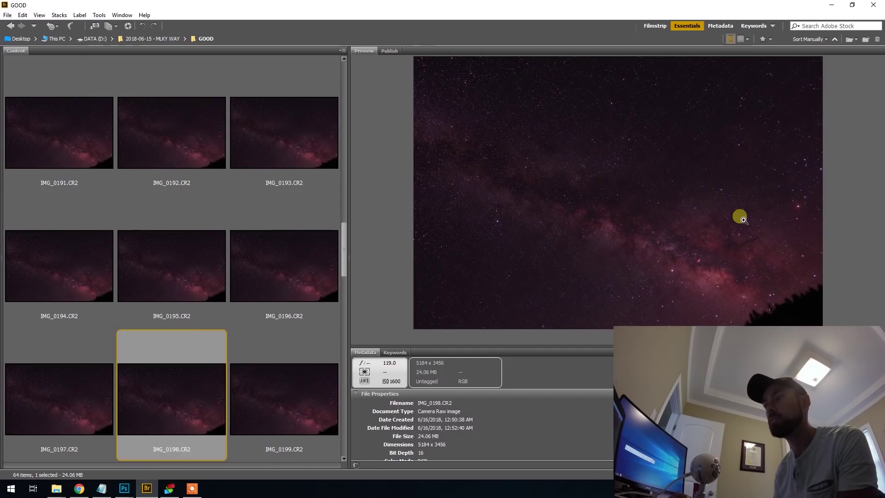
{"action": "key", "text": "Right"}
{"action": "key", "text": "Right"}
{"action": "key", "text": "Right"}
{"action": "key", "text": "Right"}
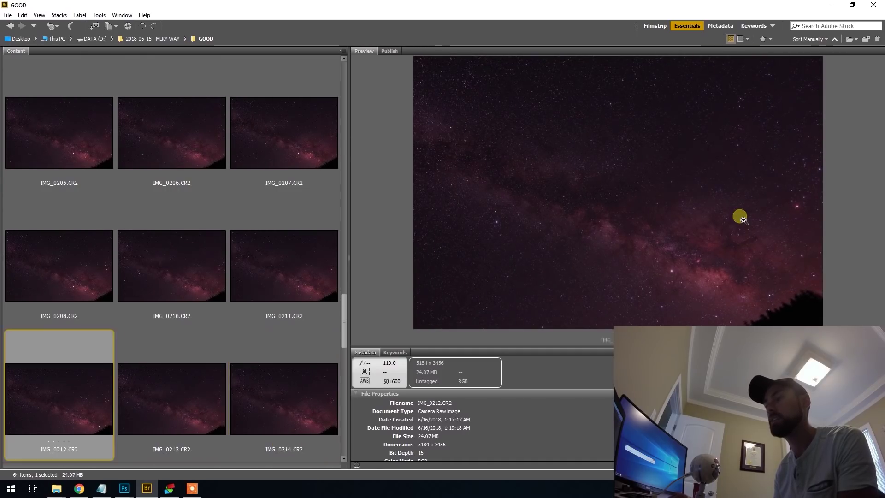
Return to the first frame, IMG_0151.CR2, and compare it with the preview of IMG_0207.CR2.
{"action": "key", "text": "Home"}
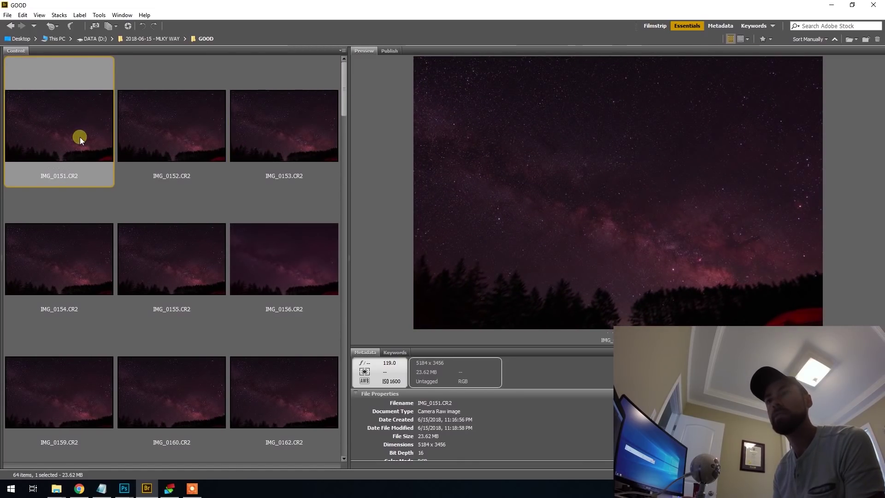
{"action": "left_click_drag", "start_coordinate": [344, 87], "coordinate": [347, 295]}
{"action": "left_click", "coordinate": [313, 302]}
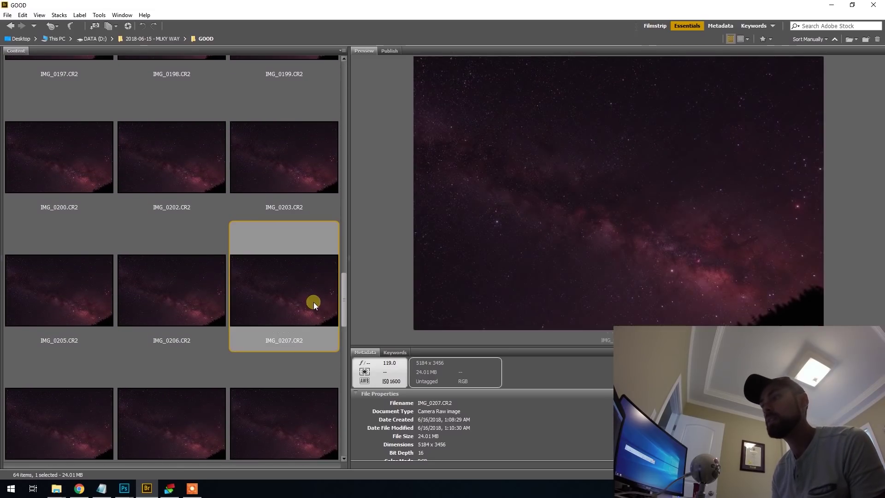
Go up to the 2018-06-15 - MLKY WAY folder and preview several frames there, ending with IMG_0206.CR2.
{"action": "left_click", "coordinate": [168, 38]}
{"action": "left_click_drag", "start_coordinate": [344, 65], "coordinate": [344, 253]}
{"action": "left_click", "coordinate": [318, 203]}
{"action": "left_click", "coordinate": [175, 192]}
{"action": "left_click", "coordinate": [87, 185]}
{"action": "left_click", "coordinate": [280, 251]}
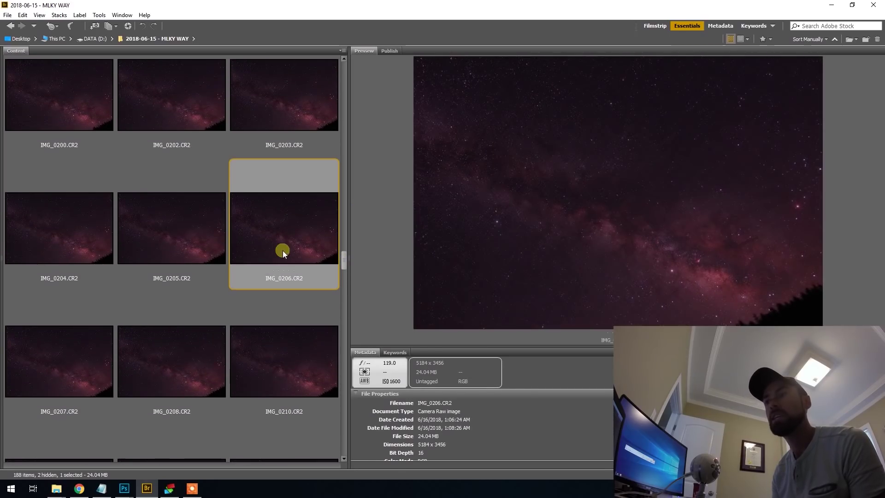
Go to the DATA (D:) drive, find the 2018-06-15 - MLKY WAY folder, and open its GOOD subfolder.
{"action": "left_click", "coordinate": [99, 38]}
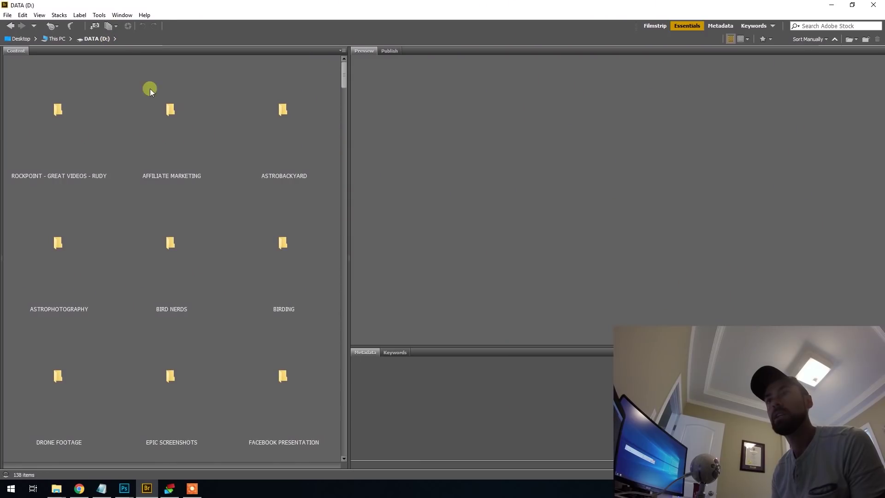
{"action": "left_click", "coordinate": [181, 108]}
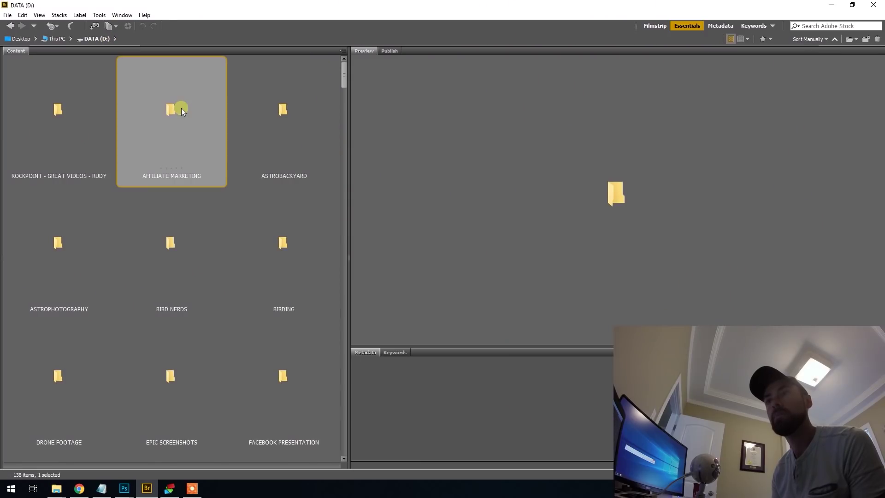
{"action": "left_click", "coordinate": [298, 125]}
{"action": "type", "text": "20"}
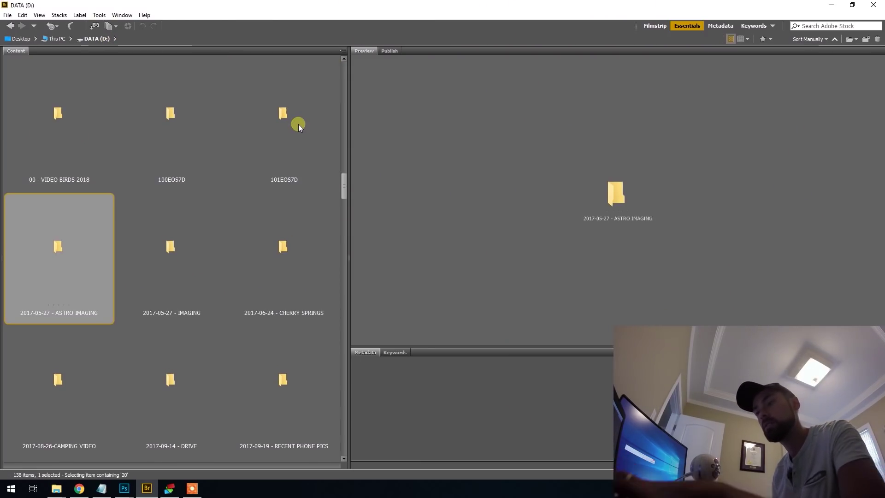
{"action": "type", "text": "18"}
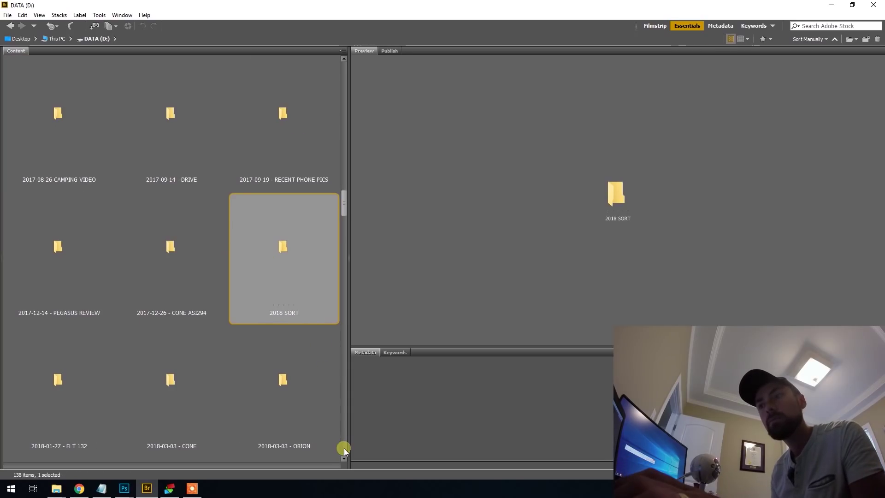
{"action": "left_click_drag", "start_coordinate": [345, 457], "coordinate": [345, 458]}
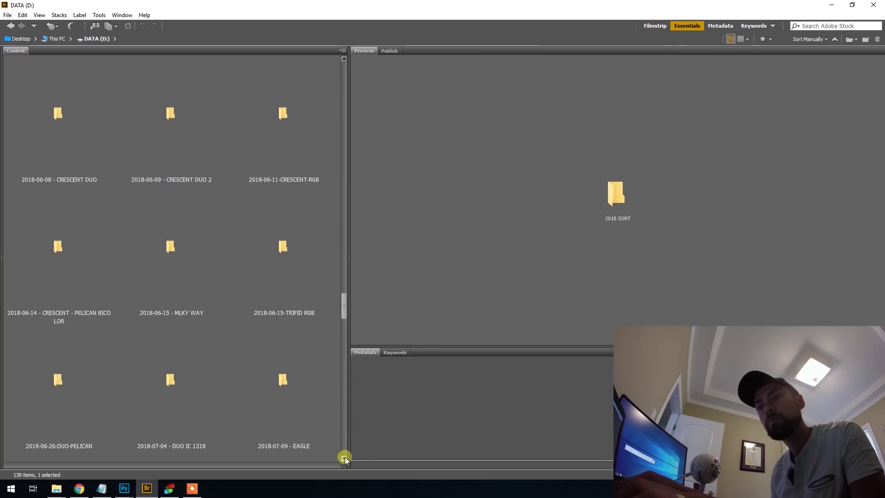
{"action": "double_click", "coordinate": [195, 266]}
{"action": "double_click", "coordinate": [76, 107]}
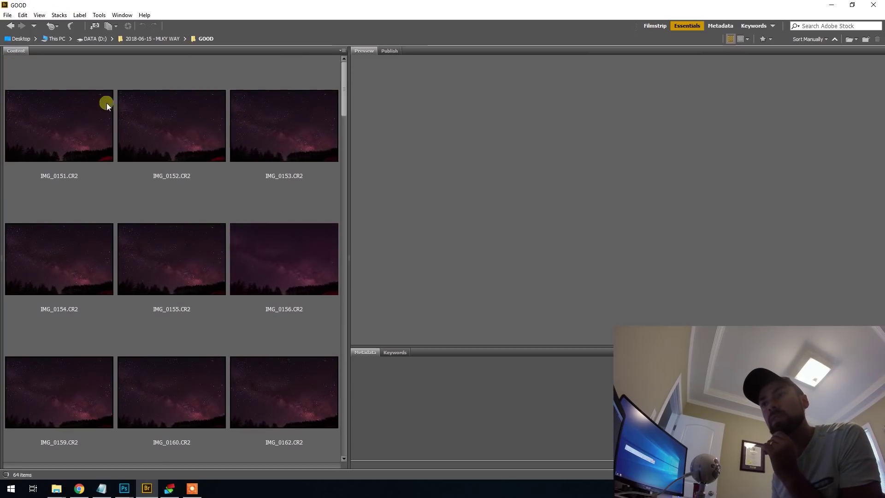
Review the final frames of the GOOD folder and preview IMG_0199.CR2 from the middle of the sequence.
{"action": "left_click_drag", "start_coordinate": [344, 74], "coordinate": [343, 401]}
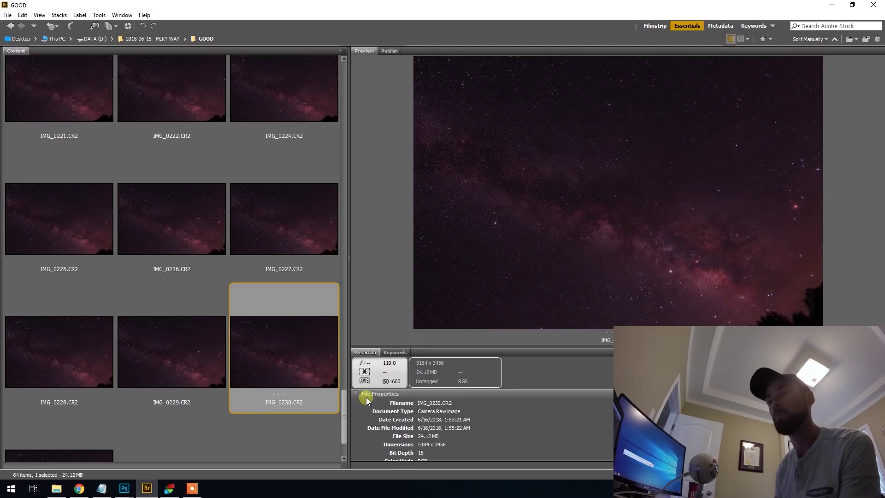
{"action": "left_click_drag", "start_coordinate": [346, 409], "coordinate": [338, 264]}
{"action": "left_click", "coordinate": [285, 270]}
{"action": "left_click", "coordinate": [335, 263]}
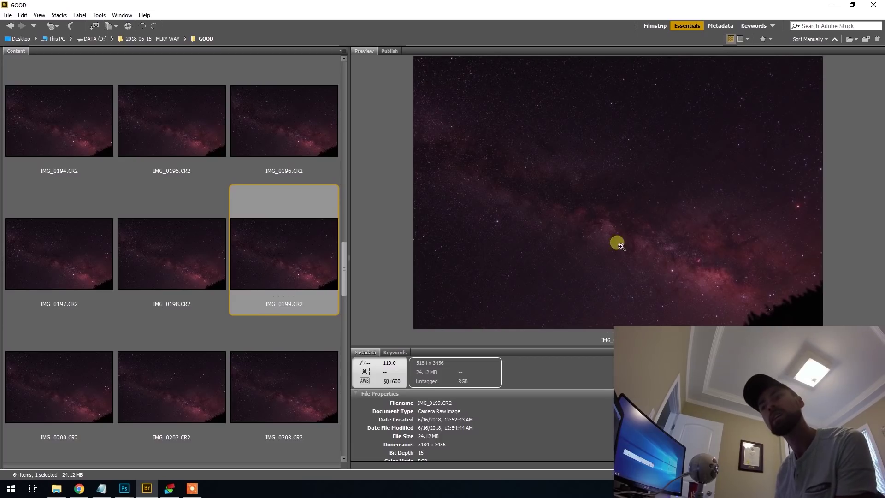
{"action": "left_click_drag", "start_coordinate": [343, 262], "coordinate": [349, 200]}
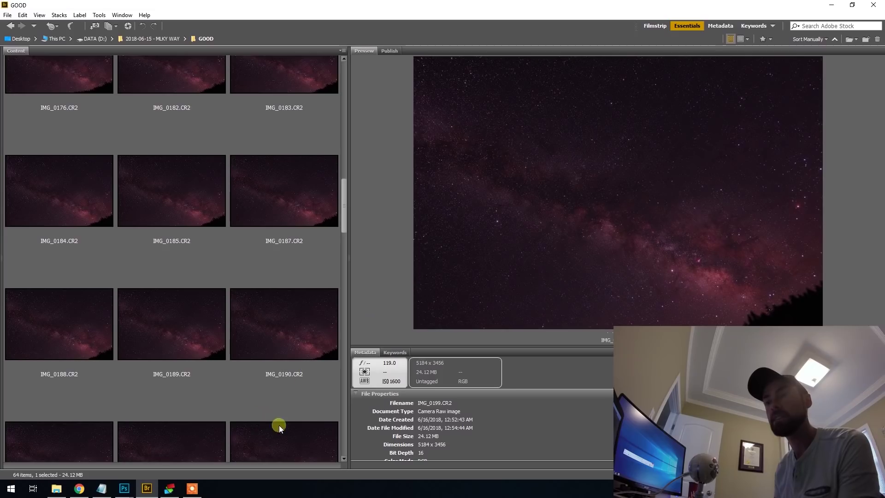
Switch to DeepSkyStacker and leave its window maximized.
{"action": "left_click", "coordinate": [169, 488]}
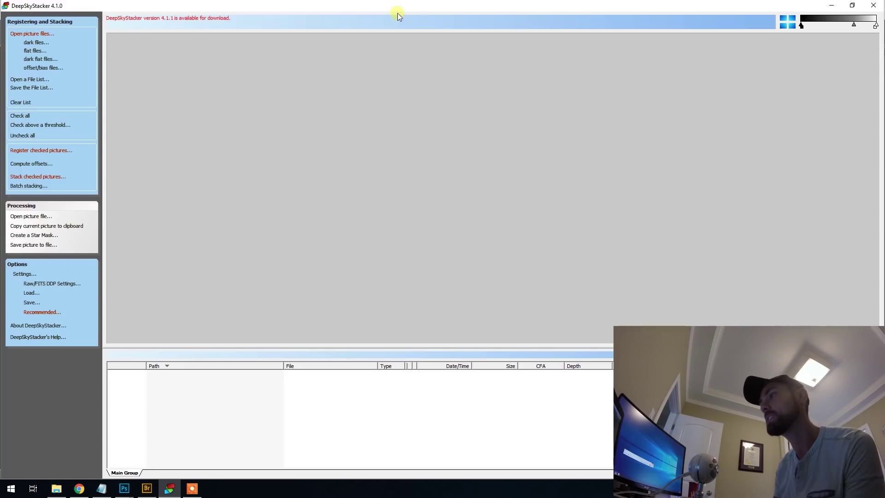
{"action": "left_click", "coordinate": [851, 5]}
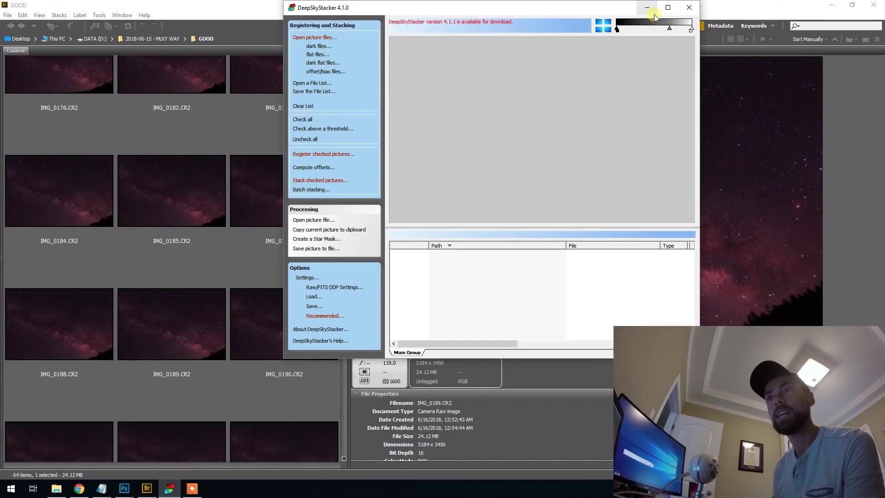
{"action": "left_click", "coordinate": [667, 7]}
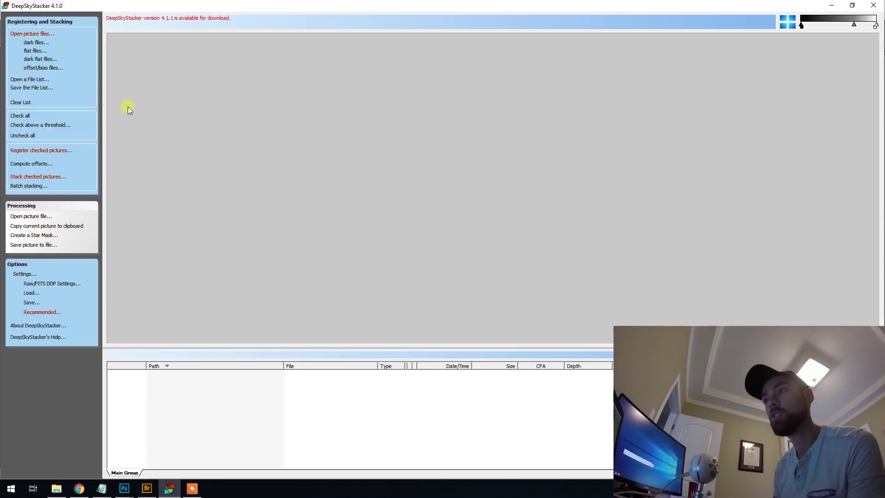
Start adding light frames and browse to the GOOD folder inside 2018-06-15 - MLKY WAY on the DATA (D:) drive.
{"action": "left_click", "coordinate": [48, 35]}
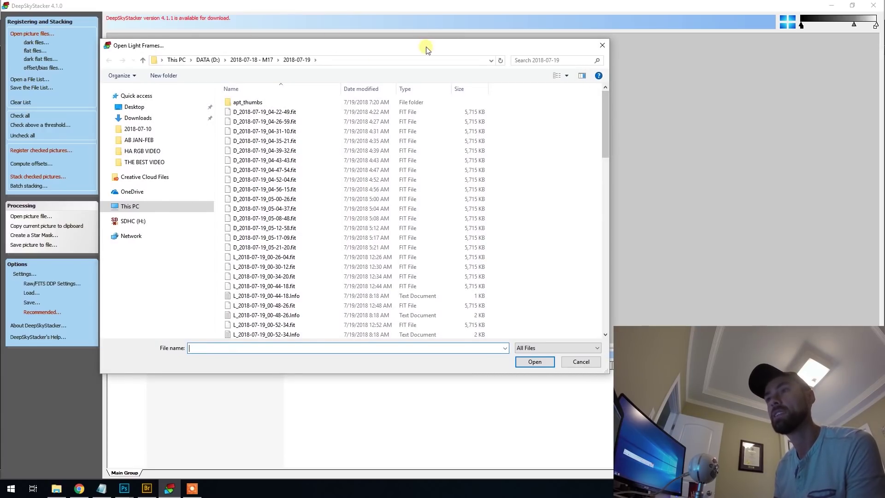
{"action": "left_click_drag", "start_coordinate": [426, 47], "coordinate": [455, 56]}
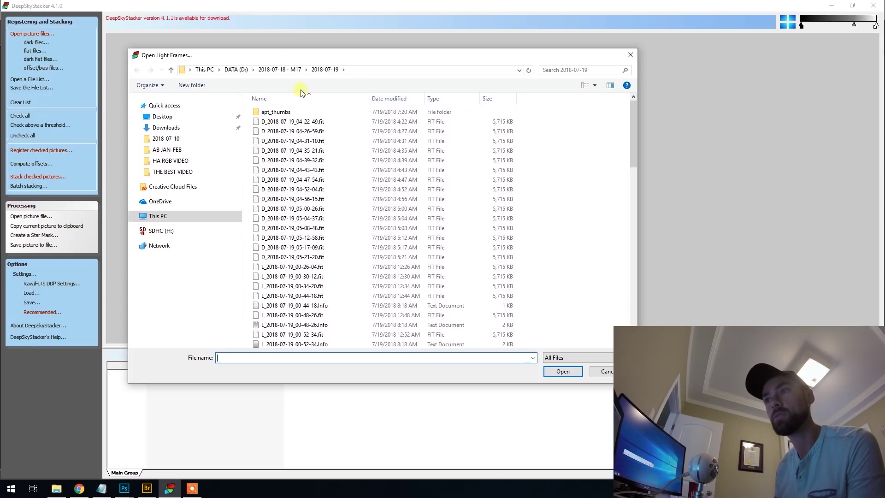
{"action": "left_click", "coordinate": [297, 70]}
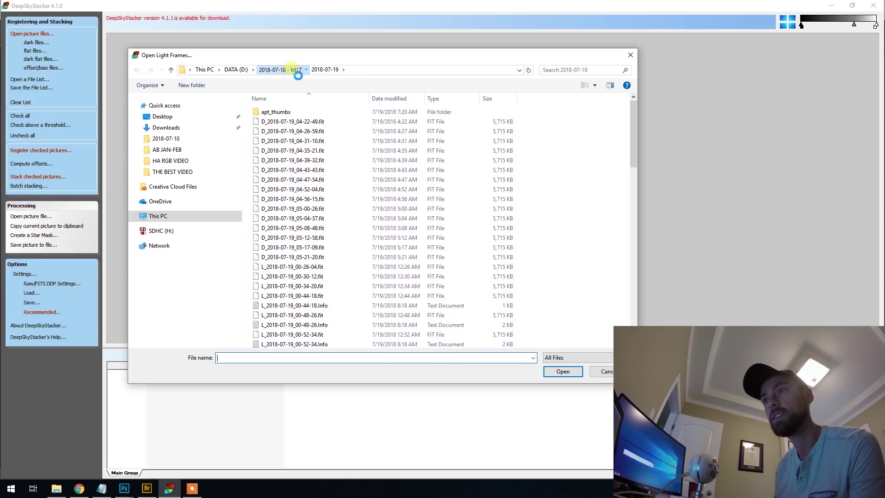
{"action": "left_click", "coordinate": [244, 70]}
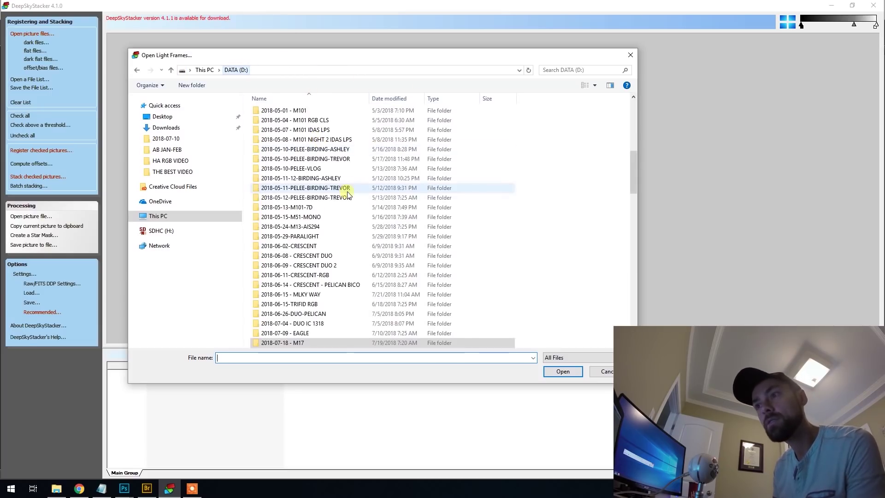
{"action": "left_click", "coordinate": [313, 226]}
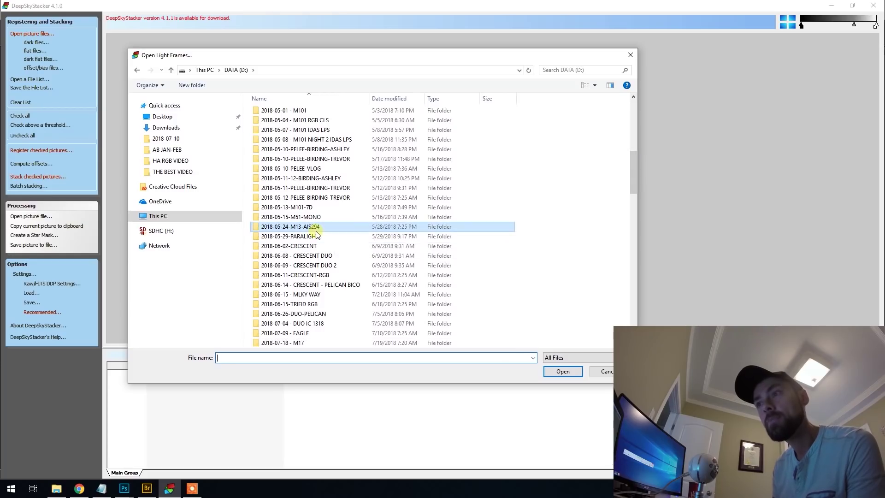
{"action": "double_click", "coordinate": [335, 295]}
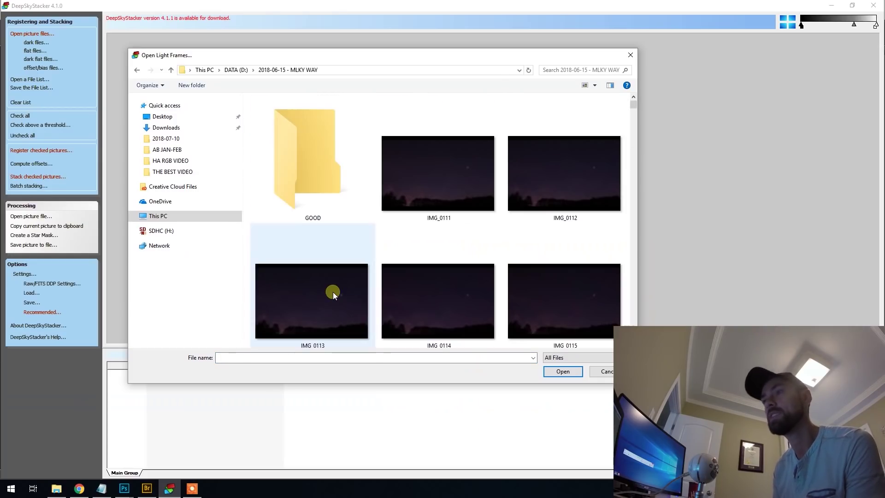
{"action": "double_click", "coordinate": [327, 169]}
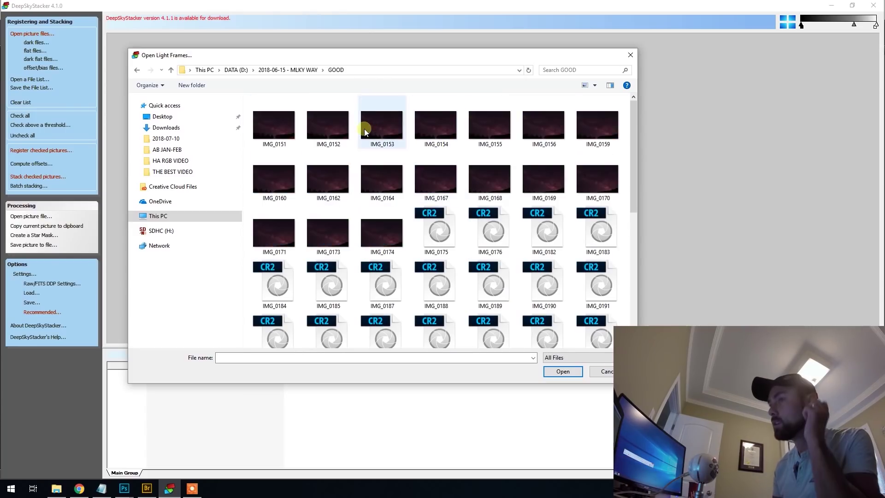
Load all the raw frames in the GOOD folder, from IMG_0151 through IMG_0231, as light frames.
{"action": "left_click", "coordinate": [279, 127]}
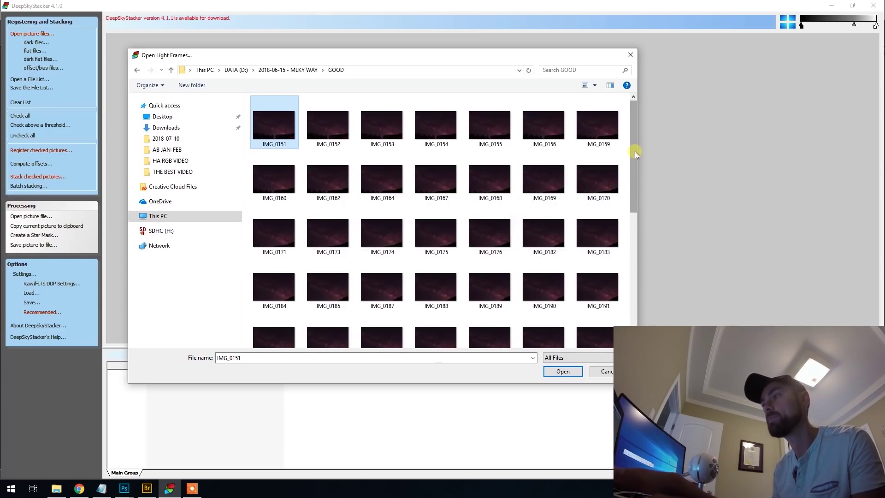
{"action": "scroll", "coordinate": [633, 177], "scroll_direction": "down", "scroll_amount": 6}
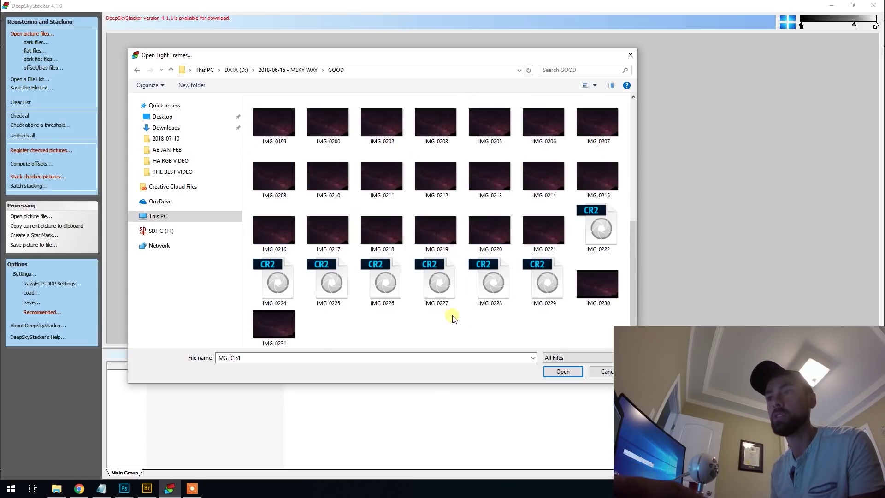
{"action": "left_click", "coordinate": [282, 331], "text": "shift"}
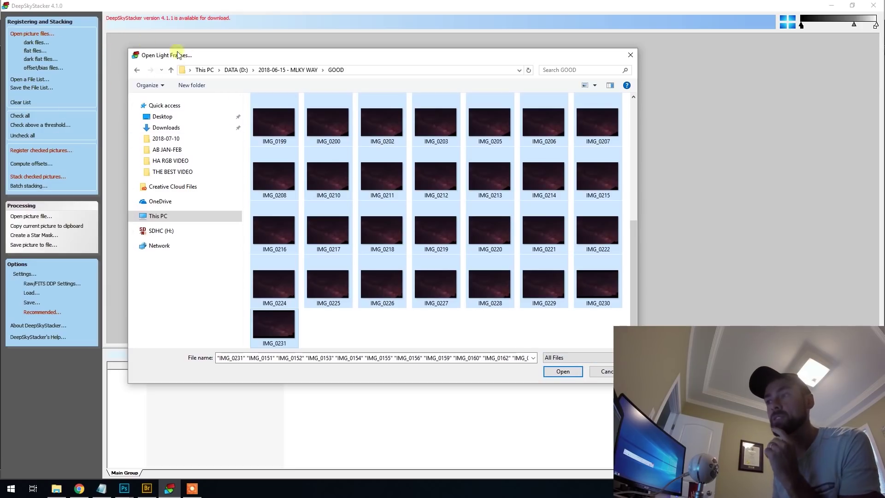
{"action": "left_click", "coordinate": [571, 372]}
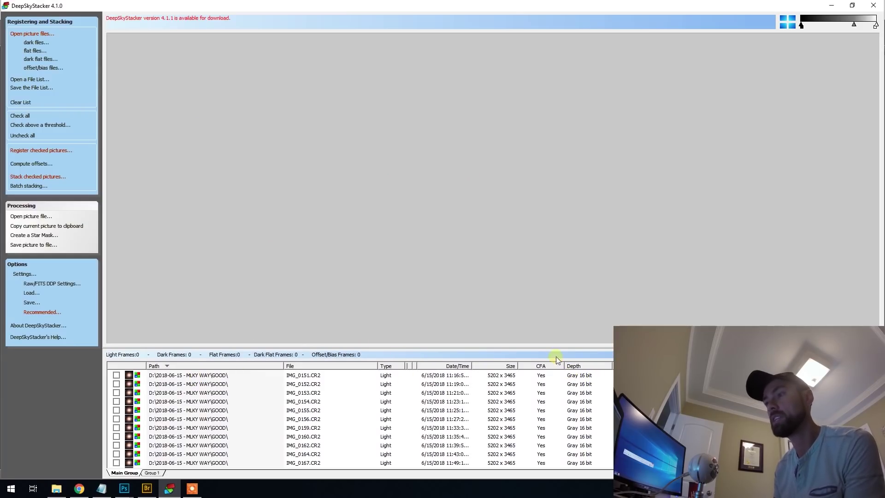
Preview the light frames IMG_0151.CR2 and IMG_0155.CR2 and darken the preview's midtones slightly.
{"action": "left_click", "coordinate": [507, 376]}
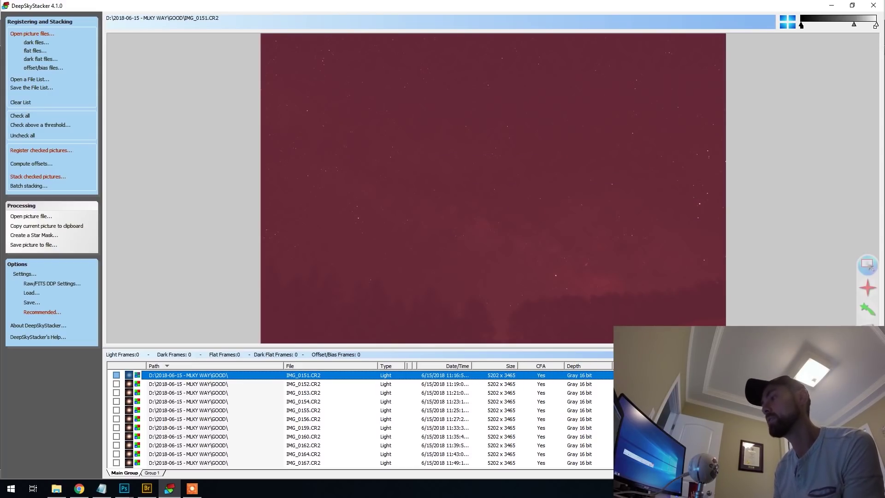
{"action": "scroll", "coordinate": [493, 418], "scroll_direction": "down", "scroll_amount": 5}
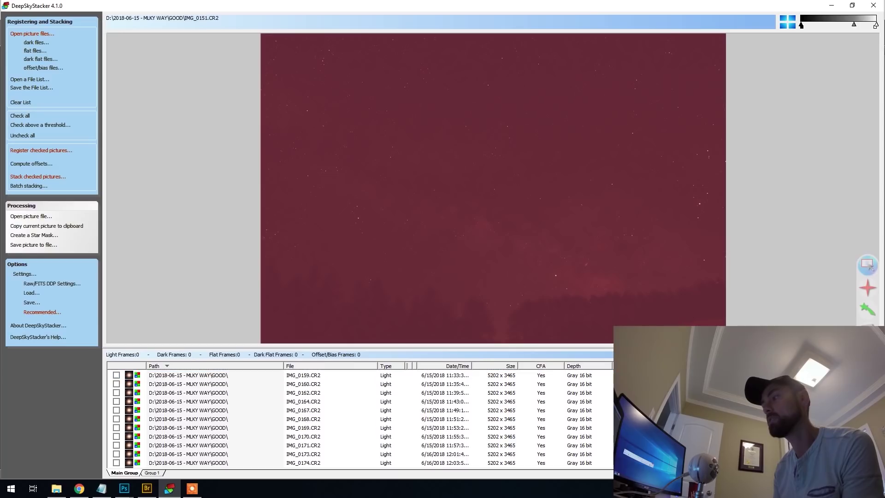
{"action": "scroll", "coordinate": [493, 419], "scroll_direction": "up", "scroll_amount": 5}
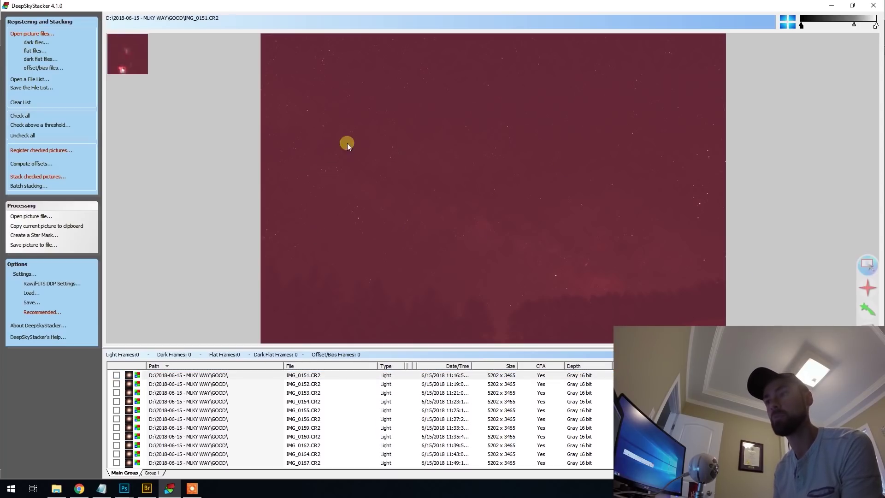
{"action": "left_click", "coordinate": [328, 410]}
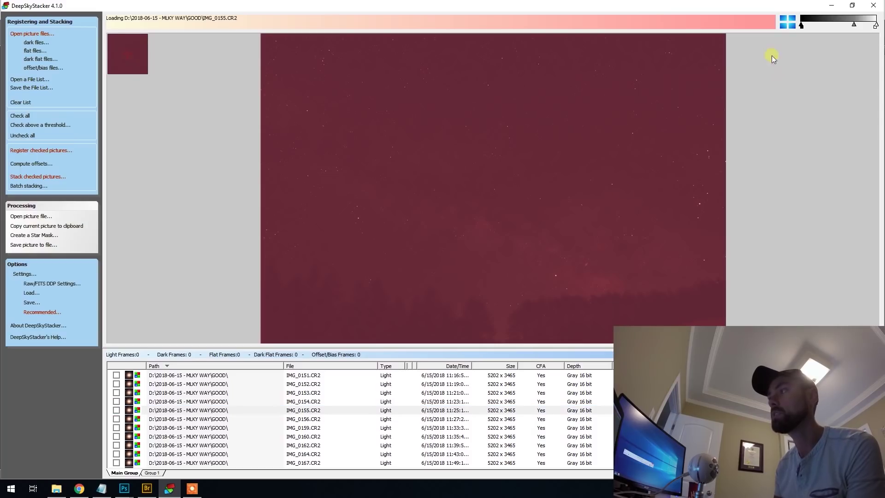
{"action": "mouse_move", "coordinate": [854, 24]}
{"action": "left_mouse_down"}
{"action": "mouse_move", "coordinate": [829, 23]}
{"action": "mouse_move", "coordinate": [859, 25]}
{"action": "left_mouse_up"}
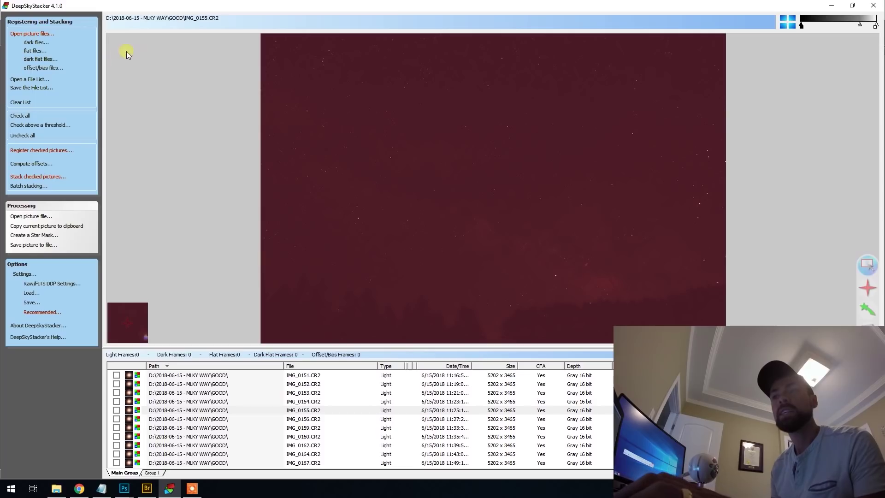
Start adding dark frames and browse to the 2018-06-15 - MLKY WAY folder on the DATA (D:) drive.
{"action": "left_click", "coordinate": [40, 43]}
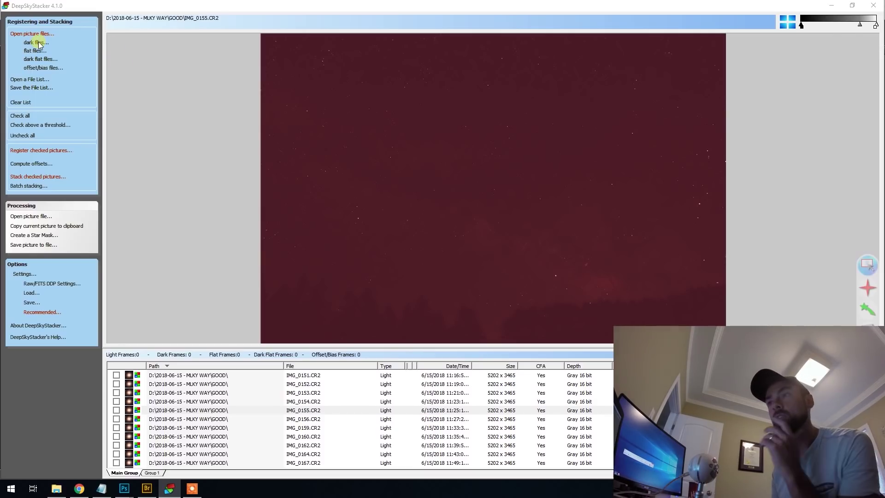
{"action": "left_click", "coordinate": [283, 70]}
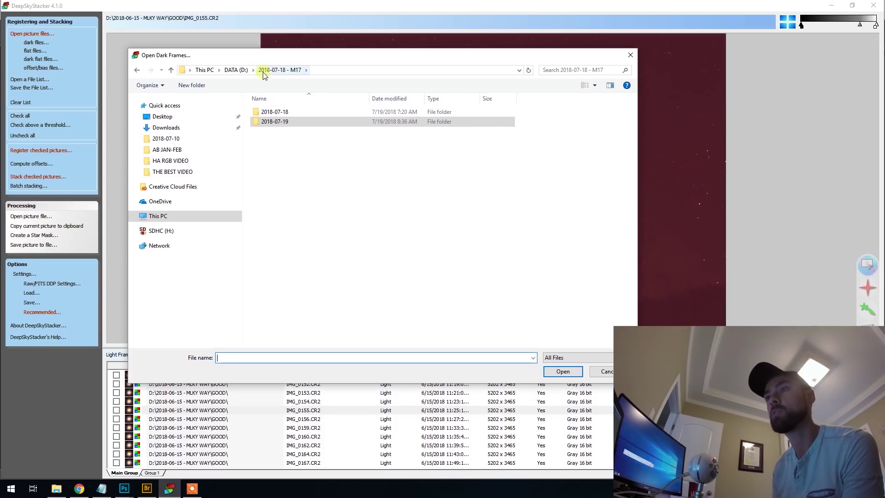
{"action": "left_click", "coordinate": [236, 70]}
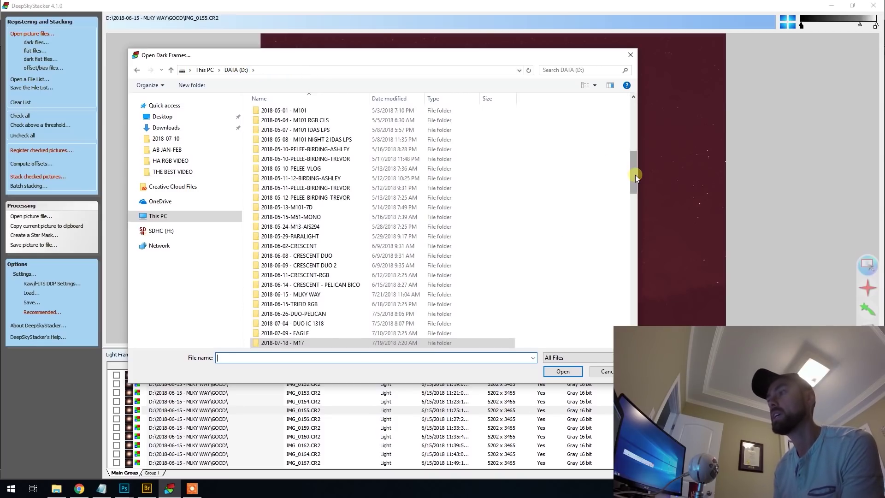
{"action": "left_click_drag", "start_coordinate": [635, 175], "coordinate": [637, 192]}
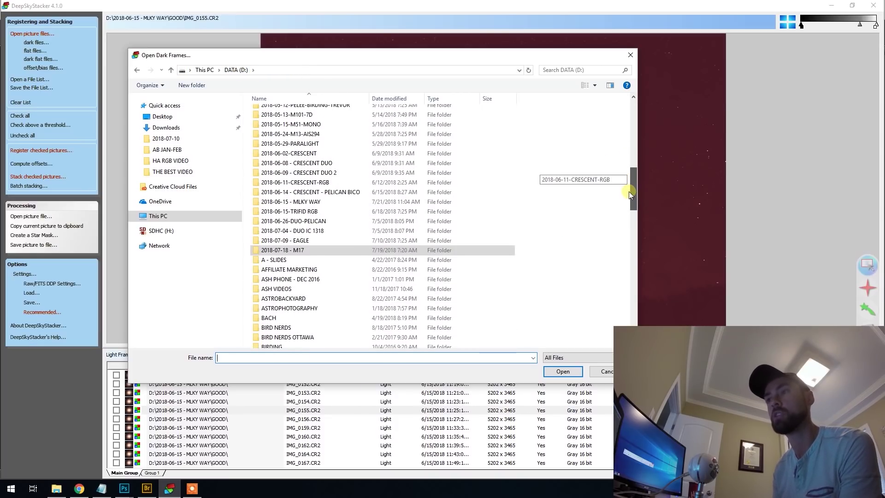
{"action": "scroll", "coordinate": [629, 192], "scroll_direction": "up", "scroll_amount": 2}
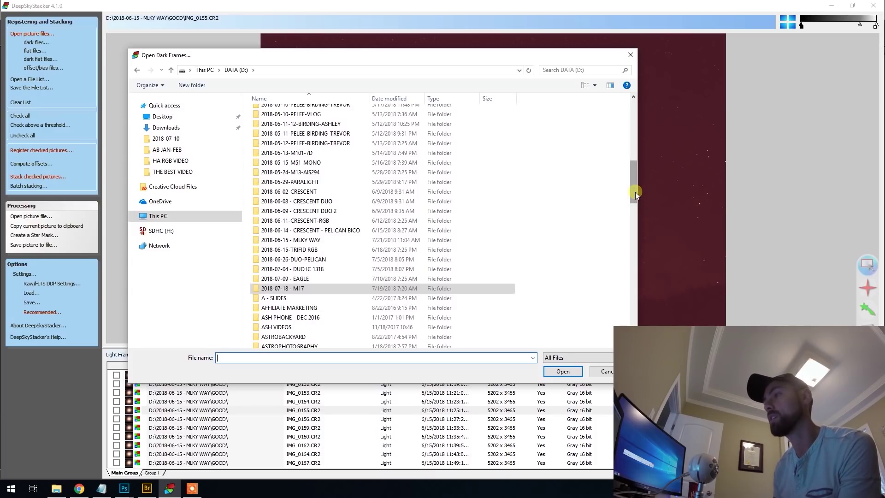
{"action": "left_click_drag", "start_coordinate": [635, 191], "coordinate": [635, 187]}
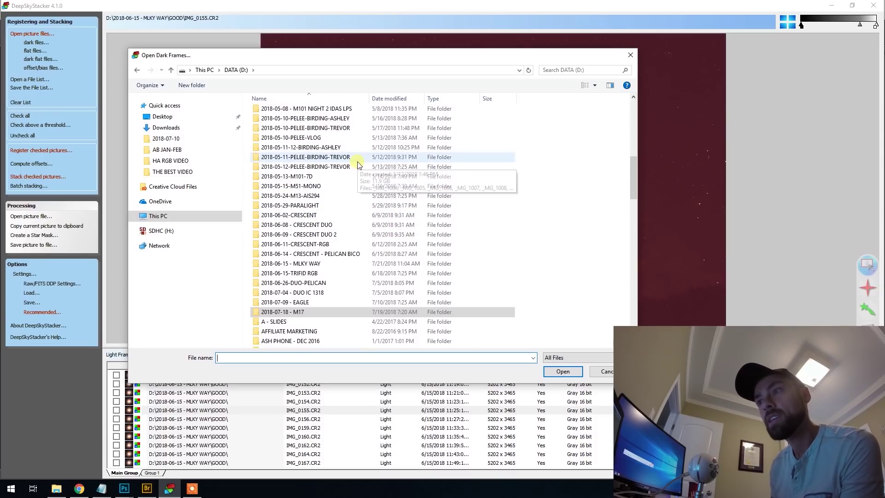
{"action": "double_click", "coordinate": [325, 263]}
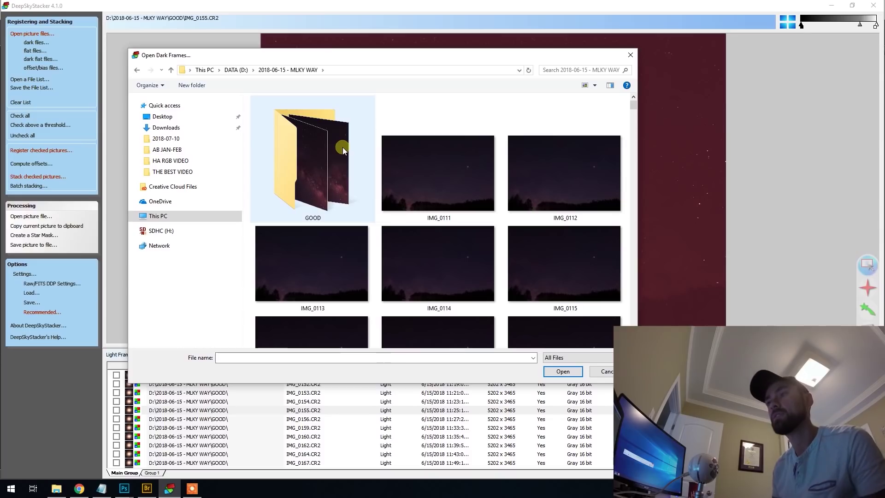
Select the black frames IMG_0262 through IMG_0273 near the end of the folder and load them as dark frames.
{"action": "left_click_drag", "start_coordinate": [635, 103], "coordinate": [634, 319]}
{"action": "scroll", "coordinate": [613, 283], "scroll_direction": "down", "scroll_amount": 1}
{"action": "left_click", "coordinate": [557, 213]}
{"action": "left_click", "coordinate": [370, 306], "text": "ctrl"}
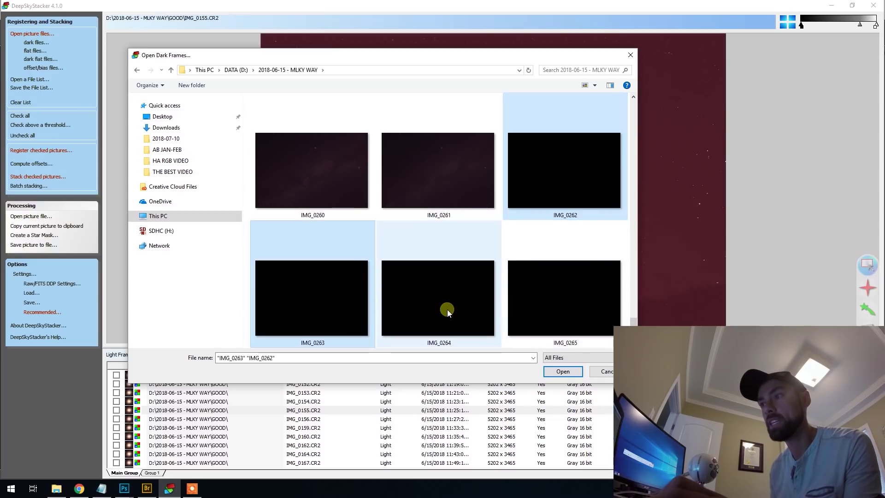
{"action": "left_click", "coordinate": [438, 305], "text": "ctrl"}
{"action": "left_click", "coordinate": [589, 319], "text": "ctrl"}
{"action": "scroll", "coordinate": [412, 234], "scroll_direction": "down", "scroll_amount": 4}
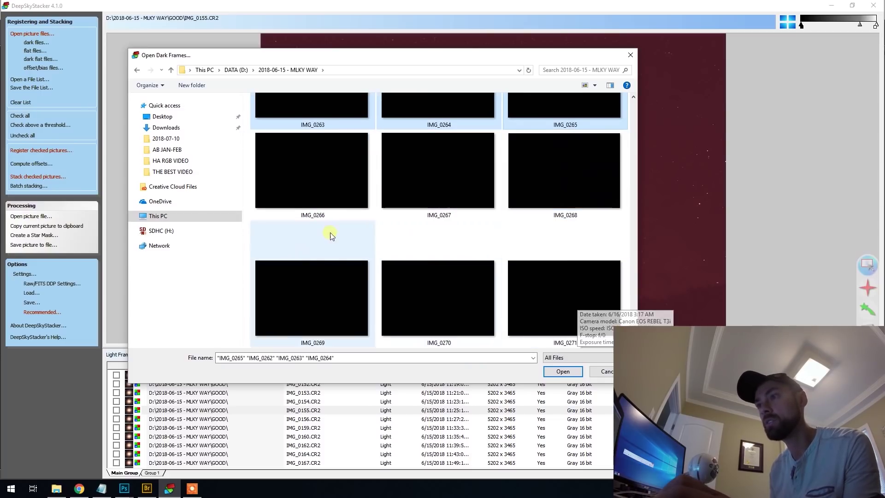
{"action": "left_click", "coordinate": [352, 192], "text": "ctrl"}
{"action": "left_click", "coordinate": [394, 191], "text": "ctrl"}
{"action": "left_click", "coordinate": [562, 189], "text": "ctrl"}
{"action": "left_click", "coordinate": [590, 273], "text": "ctrl"}
{"action": "left_click", "coordinate": [454, 295], "text": "ctrl"}
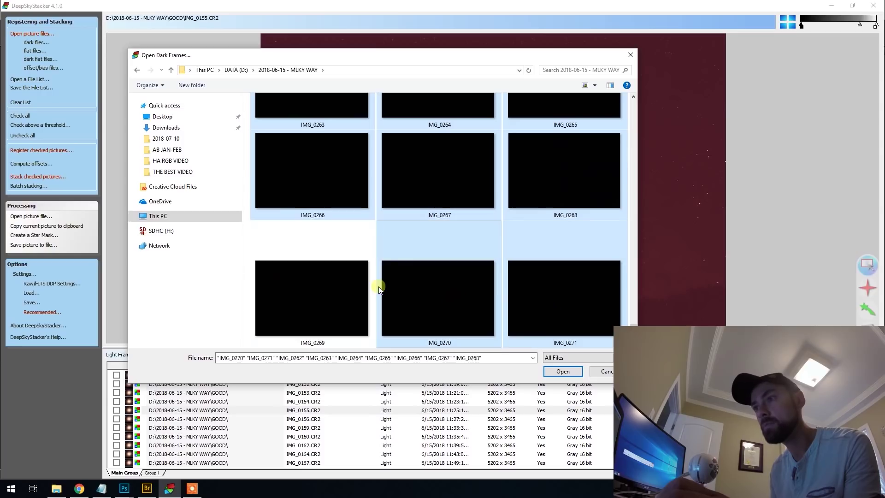
{"action": "left_click", "coordinate": [358, 286], "text": "ctrl"}
{"action": "scroll", "coordinate": [616, 343], "scroll_direction": "down", "scroll_amount": 3}
{"action": "left_click", "coordinate": [330, 296], "text": "ctrl"}
{"action": "left_click", "coordinate": [422, 298], "text": "ctrl"}
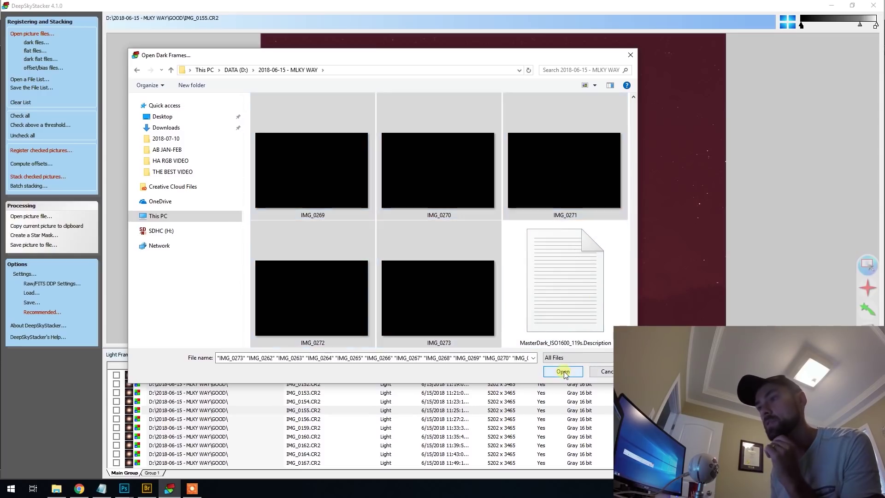
{"action": "left_click", "coordinate": [563, 371]}
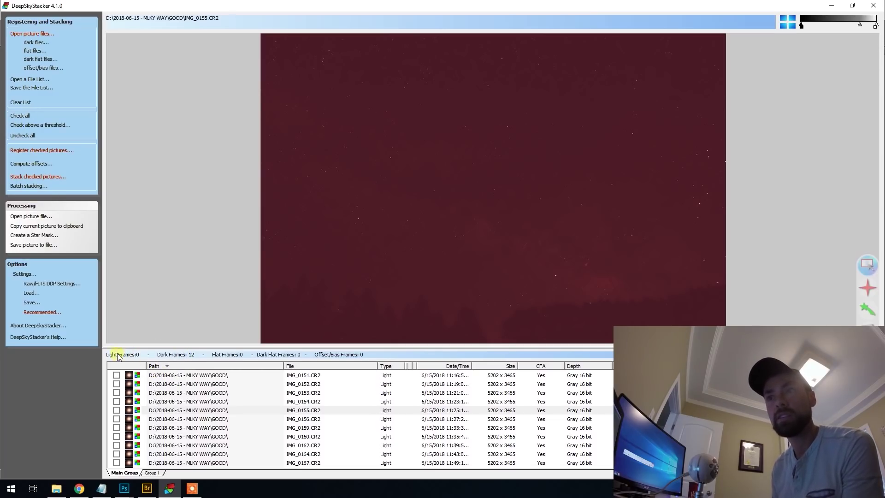
Check all the loaded frames and sort the frame list by type.
{"action": "left_click", "coordinate": [26, 118]}
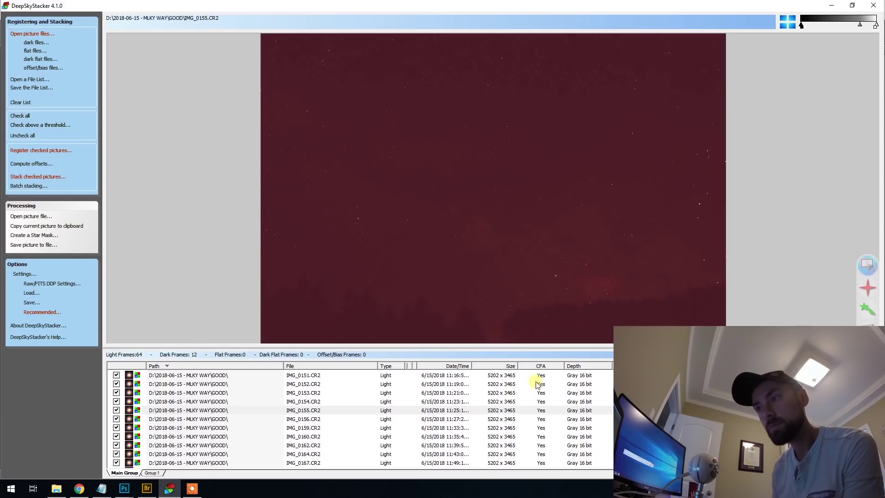
{"action": "left_click", "coordinate": [396, 366]}
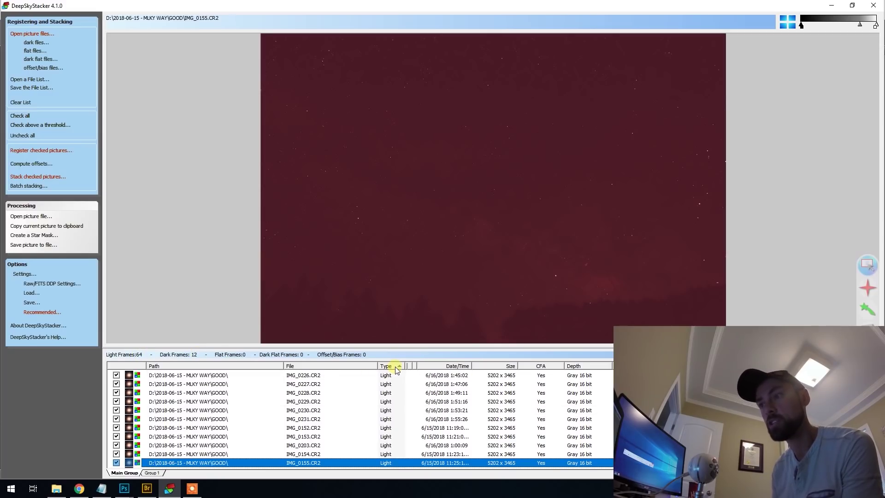
{"action": "scroll", "coordinate": [363, 421], "scroll_direction": "down", "scroll_amount": 4}
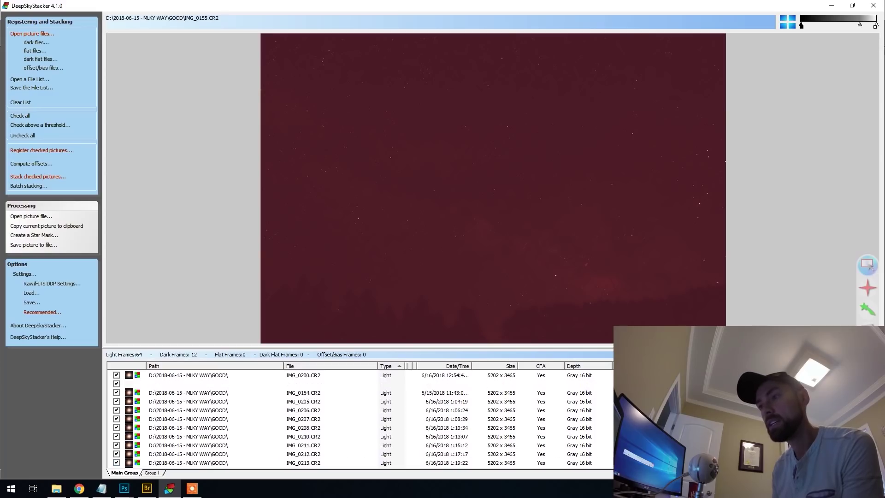
Preview the dark frame IMG_0273.CR2, then remove it together with IMG_0262.CR2 from the frame list.
{"action": "left_click", "coordinate": [417, 375]}
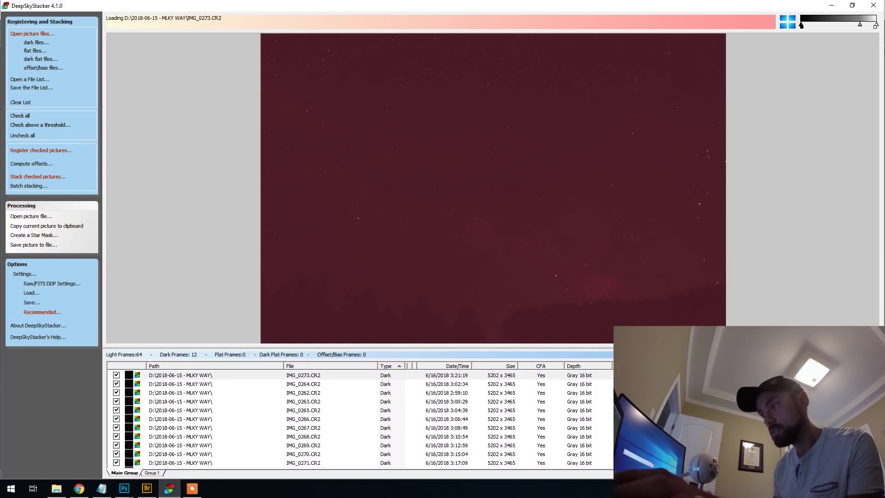
{"action": "left_click", "coordinate": [304, 375]}
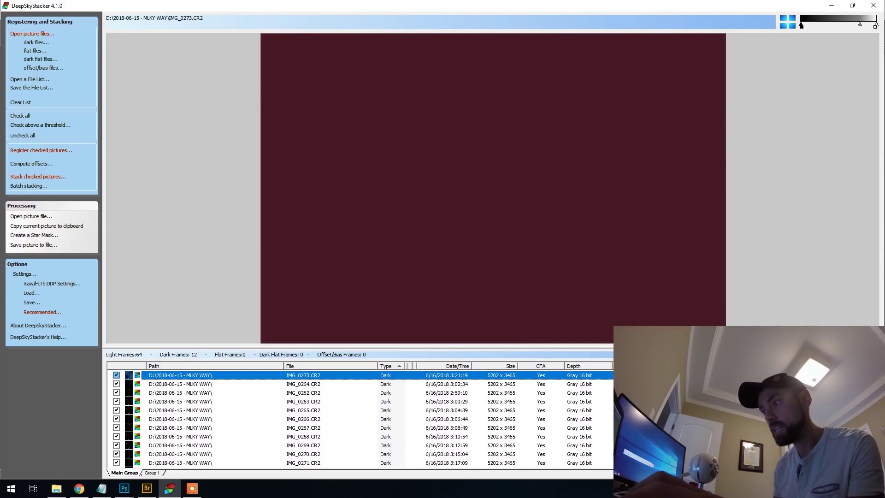
{"action": "left_click", "coordinate": [303, 392], "text": "ctrl"}
{"action": "right_click", "coordinate": [685, 392]}
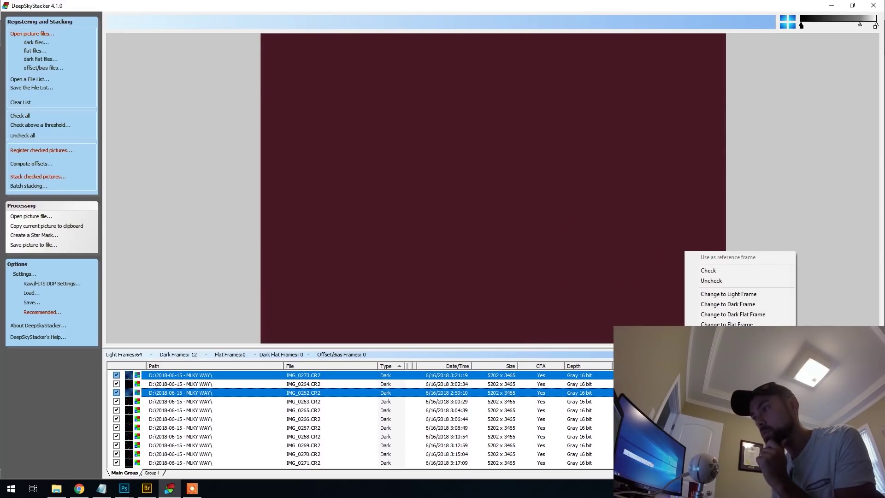
{"action": "left_click", "coordinate": [717, 348]}
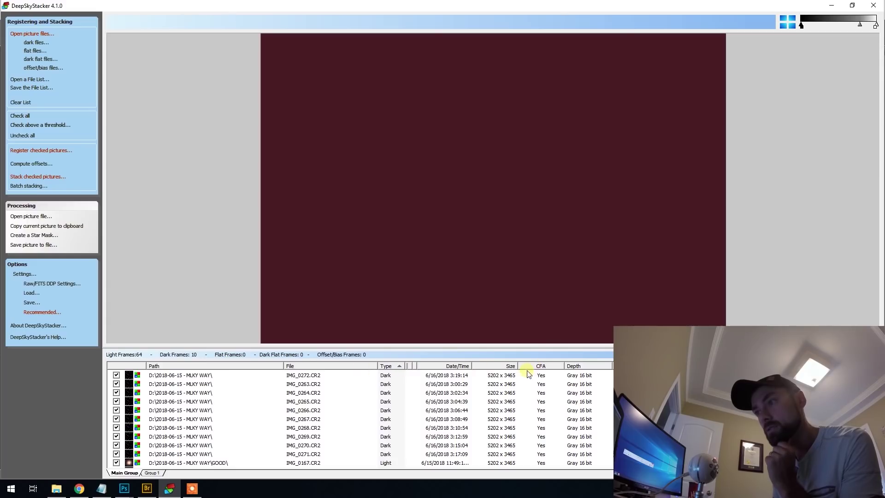
Preview the dark frames IMG_0272.CR2 and IMG_0271.CR2 and the light frame IMG_0167.CR2, and review the remaining frames in the list.
{"action": "left_click", "coordinate": [255, 376]}
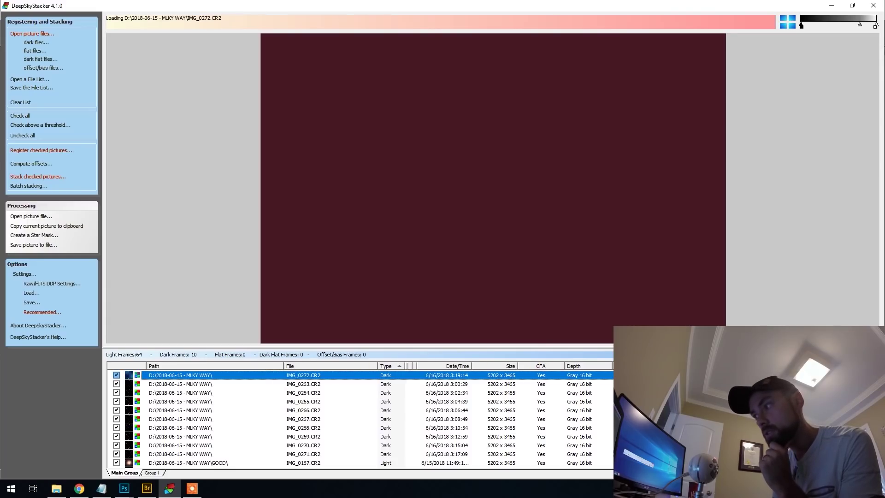
{"action": "left_click", "coordinate": [392, 455]}
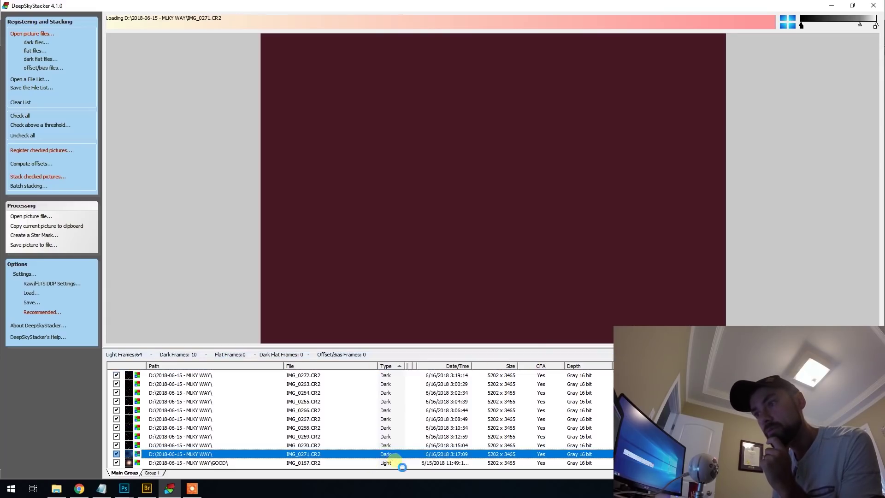
{"action": "left_click", "coordinate": [389, 463]}
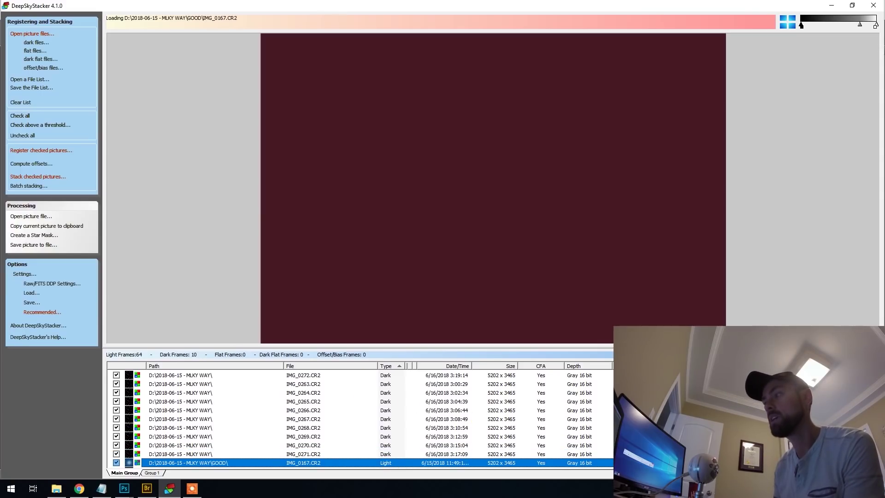
{"action": "scroll", "coordinate": [390, 461], "scroll_direction": "down", "scroll_amount": 20}
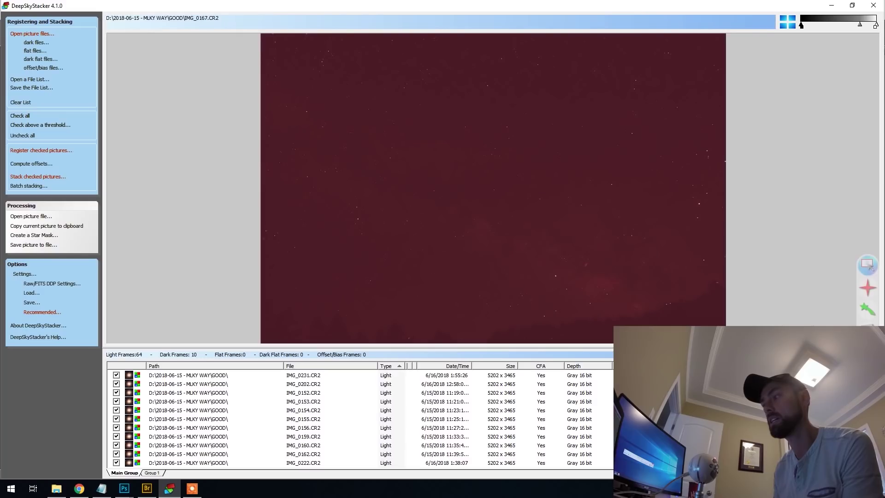
{"action": "scroll", "coordinate": [390, 438], "scroll_direction": "up", "scroll_amount": 20}
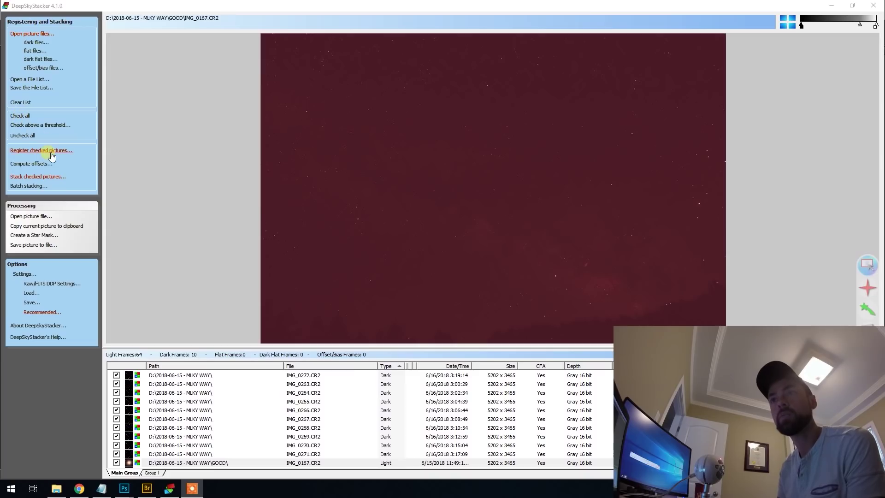
Open the register settings for the checked pictures, set the star detection threshold to 45% and compute the number of detected stars.
{"action": "left_click", "coordinate": [52, 151]}
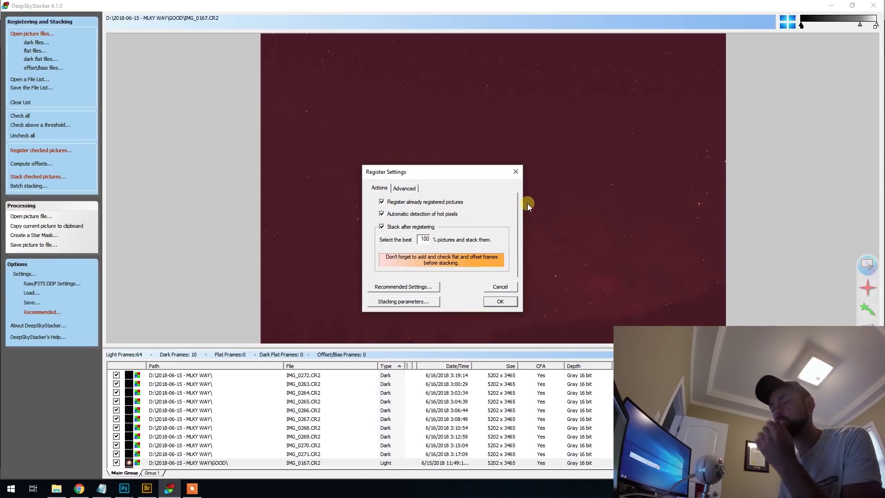
{"action": "left_click", "coordinate": [409, 187]}
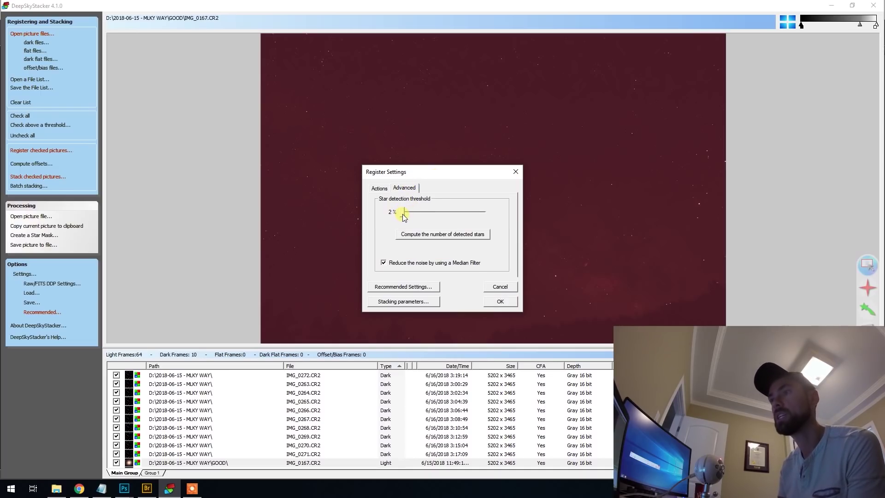
{"action": "left_click_drag", "start_coordinate": [405, 214], "coordinate": [434, 215]}
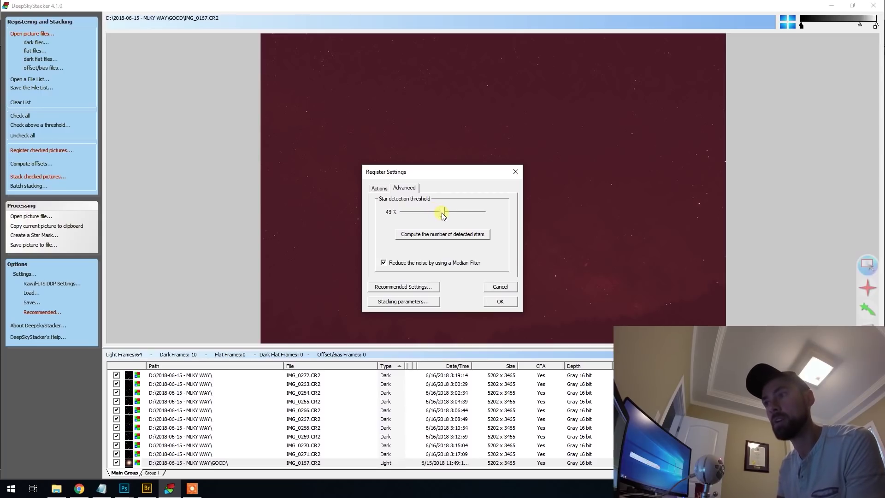
{"action": "left_click", "coordinate": [433, 235]}
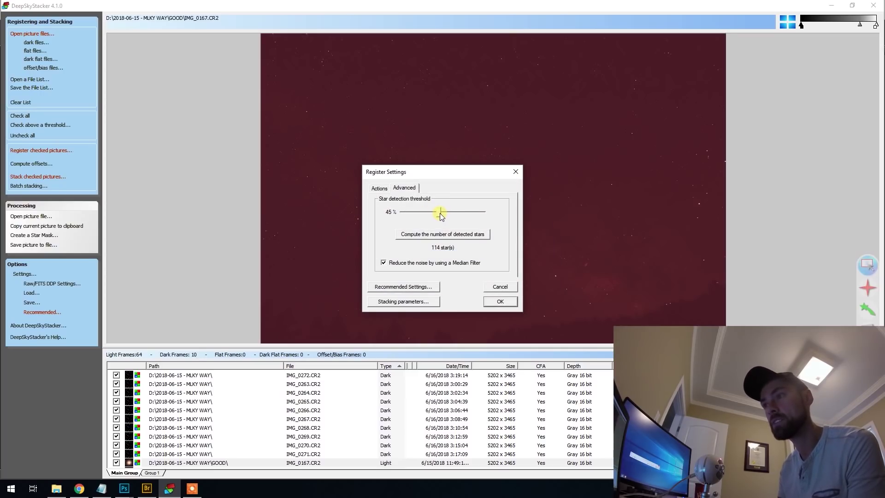
{"action": "left_click", "coordinate": [458, 236]}
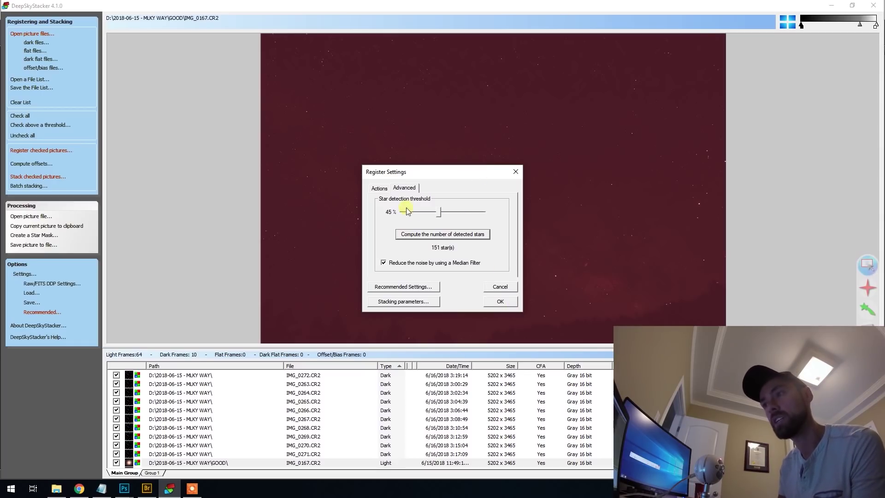
Accept the register settings with stacking of the best 100% of pictures after registering, and bring up the stacking steps summary.
{"action": "left_click", "coordinate": [380, 188]}
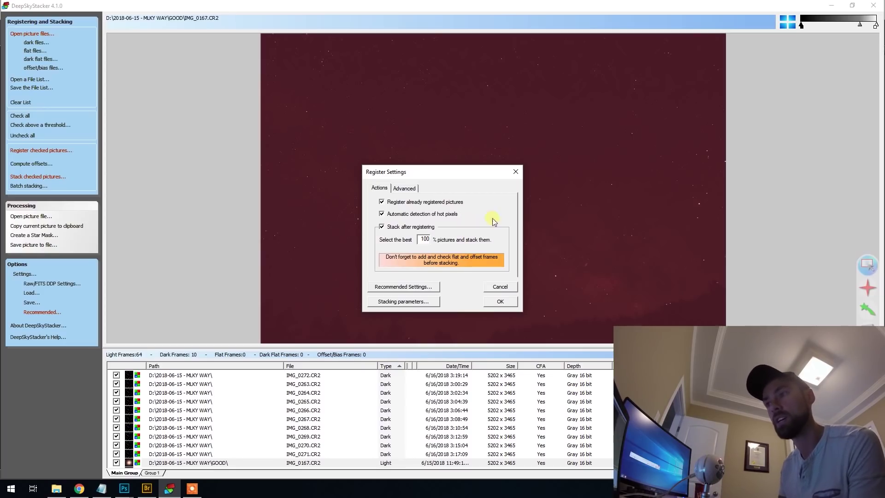
{"action": "left_click", "coordinate": [501, 302]}
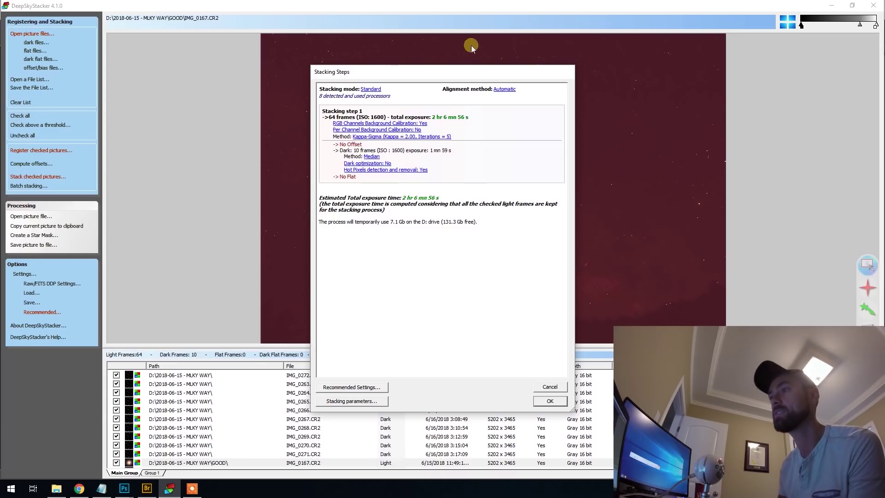
{"action": "left_click_drag", "start_coordinate": [469, 71], "coordinate": [475, 65]}
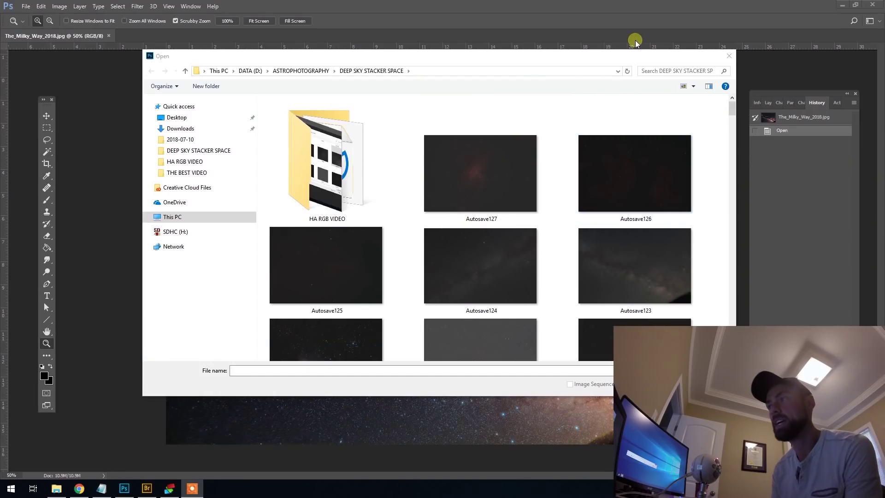
Switch to Photoshop, open Autosave123 from the DEEP SKY STACKER SPACE folder and compare it with The_Milky_Way_2018.jpg.
{"action": "left_click_drag", "start_coordinate": [604, 60], "coordinate": [597, 61]}
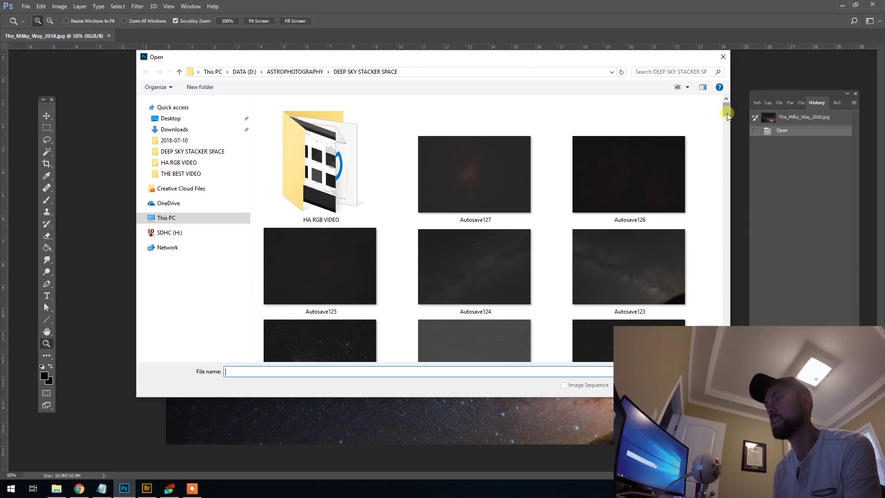
{"action": "left_click_drag", "start_coordinate": [727, 115], "coordinate": [730, 117]}
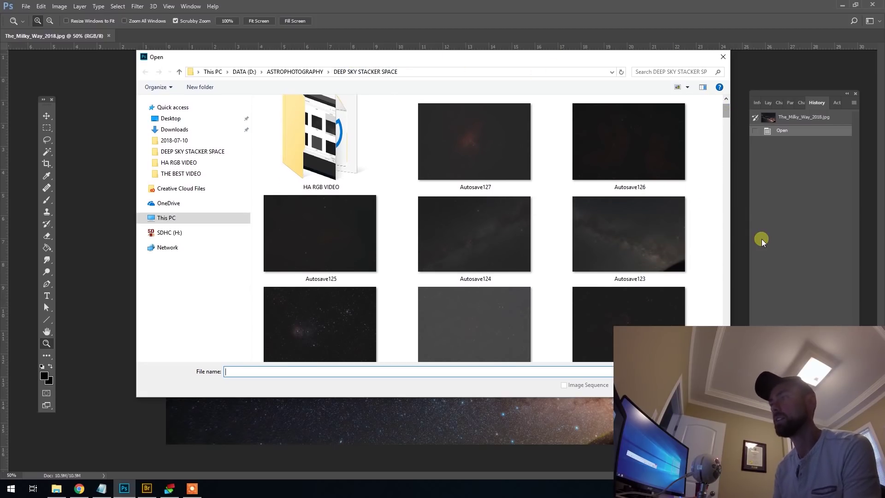
{"action": "left_click", "coordinate": [657, 251]}
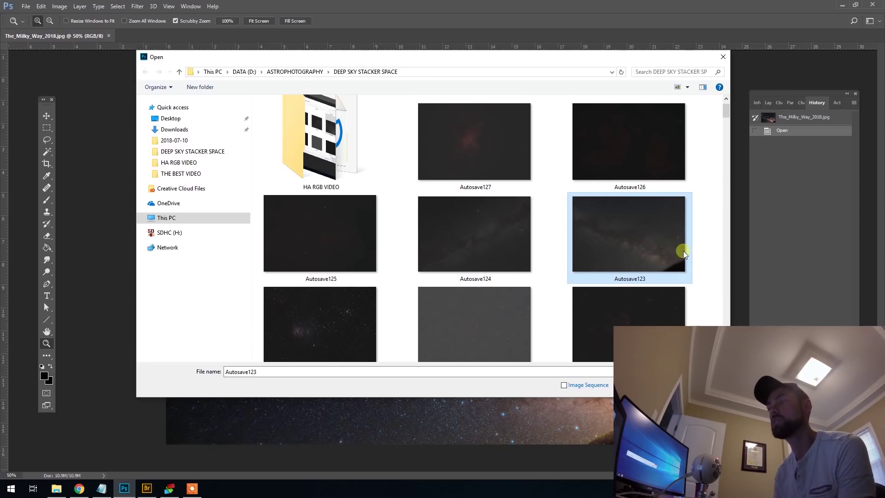
{"action": "double_click", "coordinate": [639, 252]}
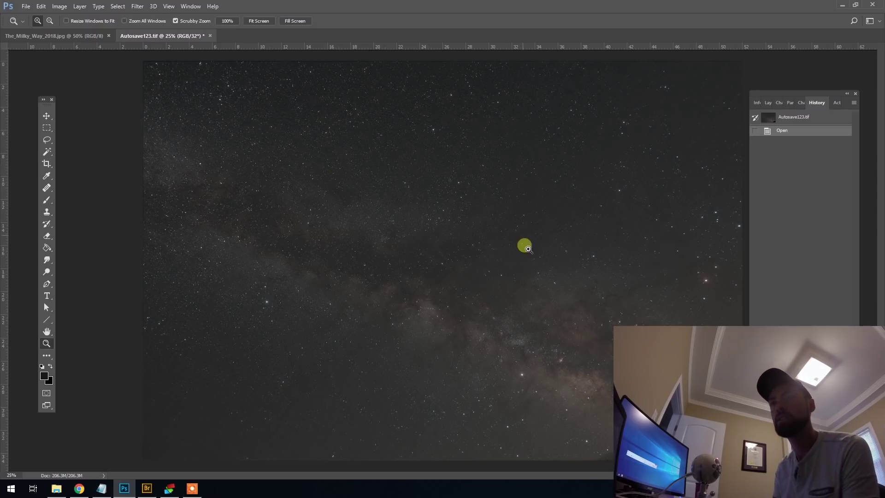
{"action": "left_click", "coordinate": [83, 38]}
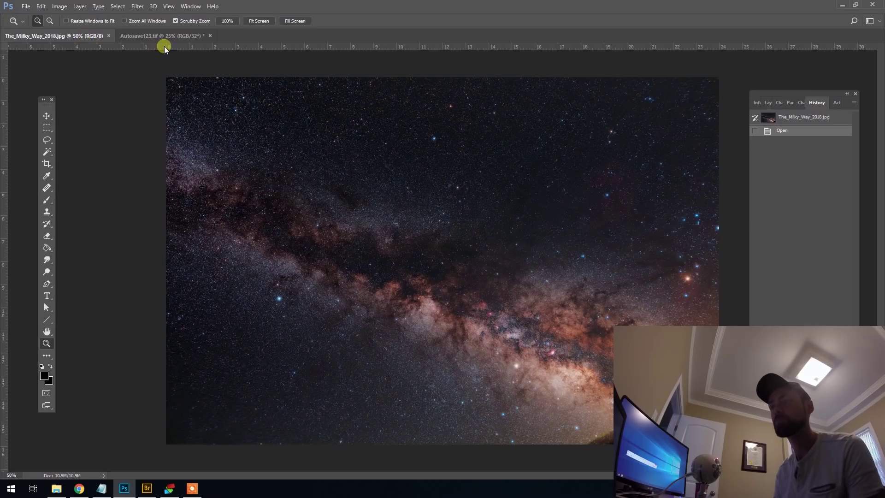
{"action": "left_click", "coordinate": [187, 39]}
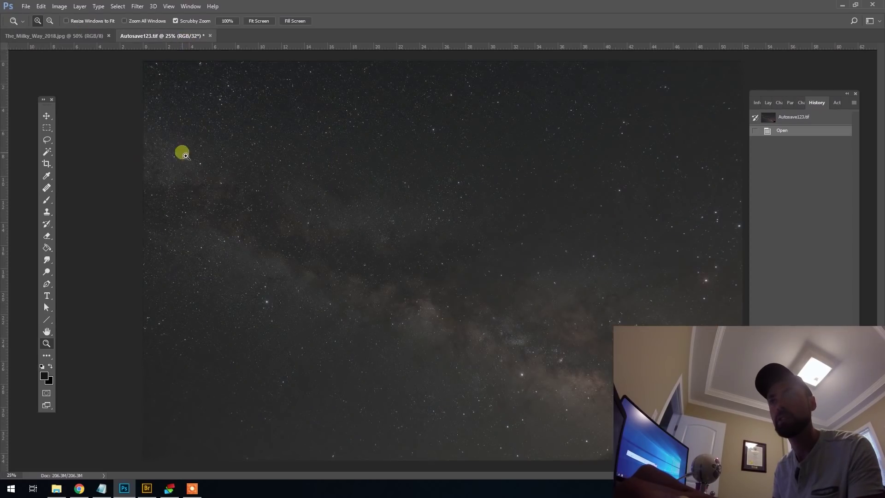
{"action": "left_click", "coordinate": [47, 127]}
{"action": "left_click_drag", "start_coordinate": [146, 64], "coordinate": [739, 458]}
{"action": "left_click", "coordinate": [528, 369]}
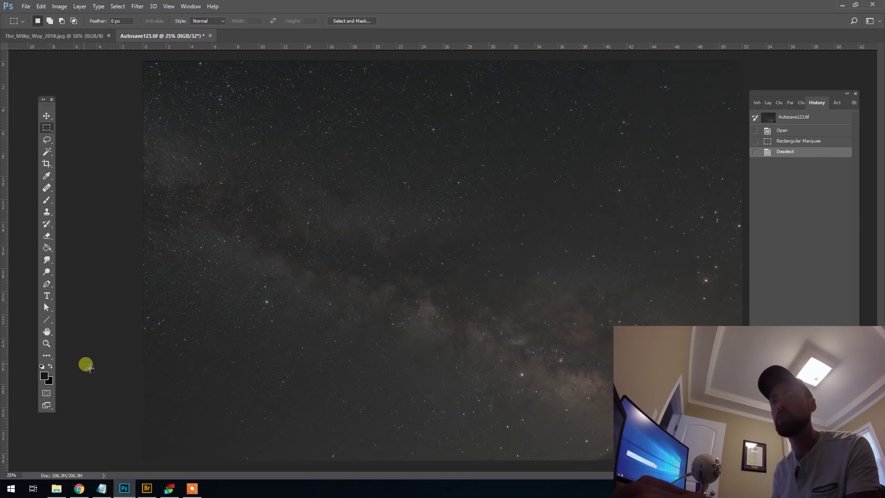
Examine the upper-left corner of the stacked Autosave123 image up close for edge artifacts left by stacking.
{"action": "left_click", "coordinate": [53, 346]}
{"action": "left_click", "coordinate": [204, 176]}
{"action": "left_click", "coordinate": [186, 115]}
{"action": "left_click", "coordinate": [336, 301]}
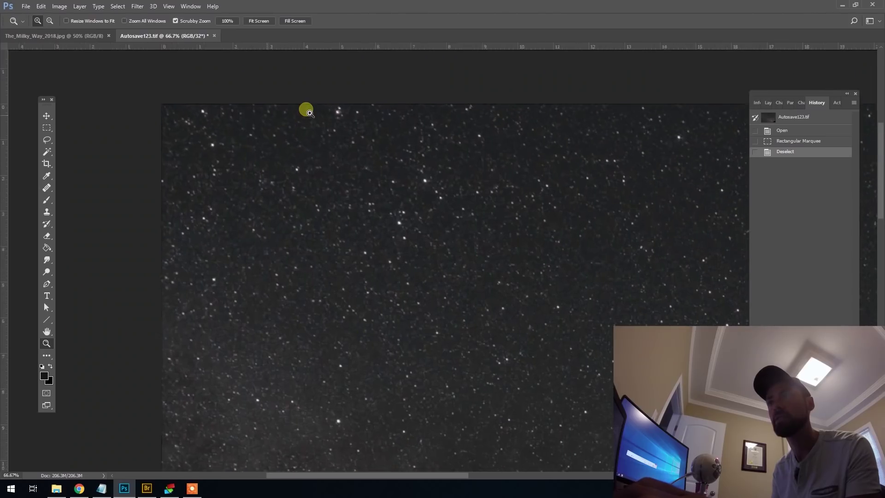
{"action": "left_click", "coordinate": [283, 117]}
{"action": "left_click", "coordinate": [295, 113]}
{"action": "left_click", "coordinate": [166, 113]}
{"action": "left_click_drag", "start_coordinate": [227, 111], "coordinate": [435, 152]}
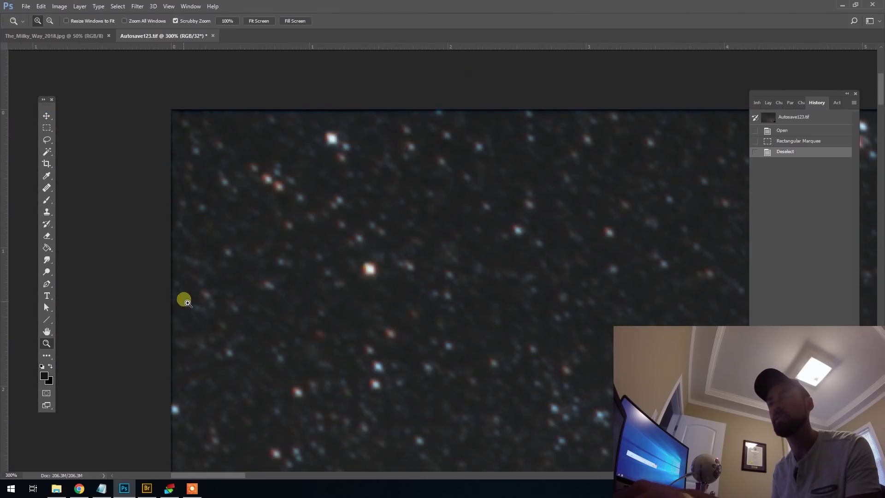
{"action": "left_click", "coordinate": [228, 283], "text": "alt"}
{"action": "left_click", "coordinate": [251, 310], "text": "alt"}
Select the image from its upper-left to its lower-right corner just inside the edges, crop it to that rectangle and deselect.
{"action": "left_click", "coordinate": [47, 128]}
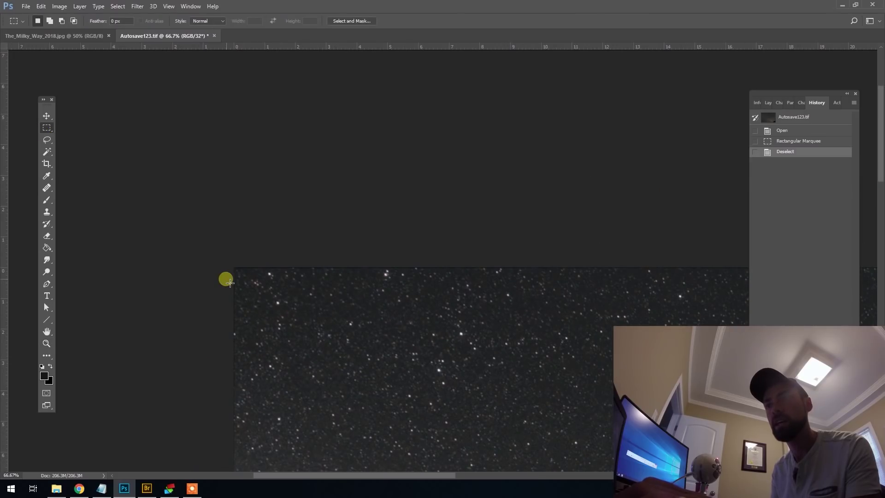
{"action": "left_click_drag", "start_coordinate": [235, 269], "coordinate": [876, 490]}
{"action": "left_click_drag", "start_coordinate": [881, 470], "coordinate": [685, 432]}
{"action": "left_click", "coordinate": [60, 6]}
{"action": "left_click", "coordinate": [77, 100]}
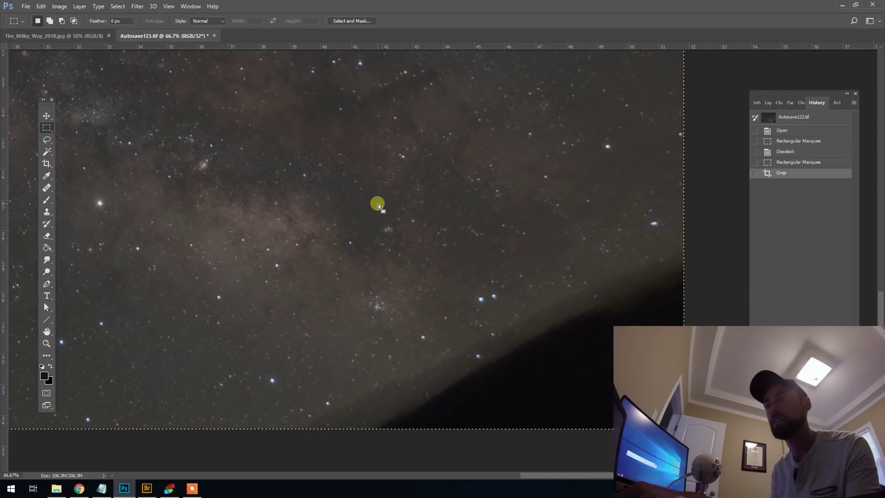
{"action": "key", "text": "ctrl+d"}
Apply a Levels adjustment to the RGB channel of the cropped image with the white input level at 234.
{"action": "left_click", "coordinate": [46, 343]}
{"action": "left_click", "coordinate": [302, 290], "text": "alt"}
{"action": "left_click", "coordinate": [308, 286], "text": "alt"}
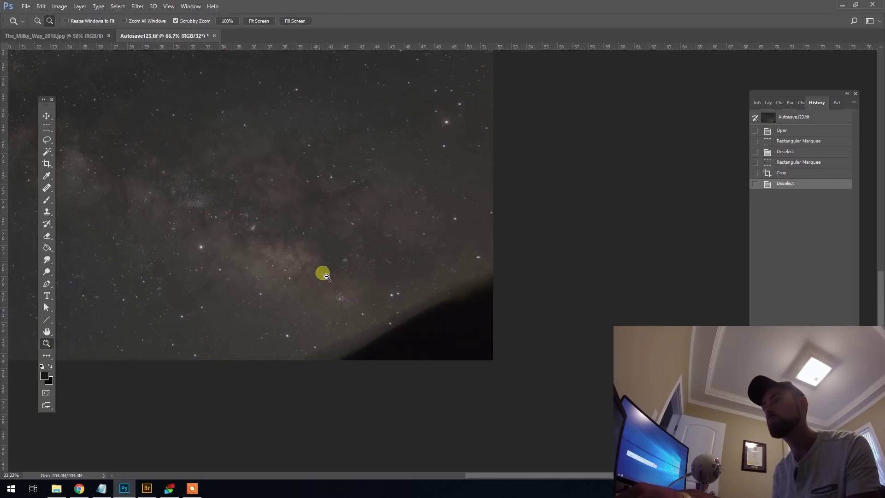
{"action": "left_click", "coordinate": [318, 278], "text": "alt"}
{"action": "left_click", "coordinate": [323, 275], "text": "alt"}
{"action": "left_click", "coordinate": [59, 6]}
{"action": "mouse_move", "coordinate": [80, 20]}
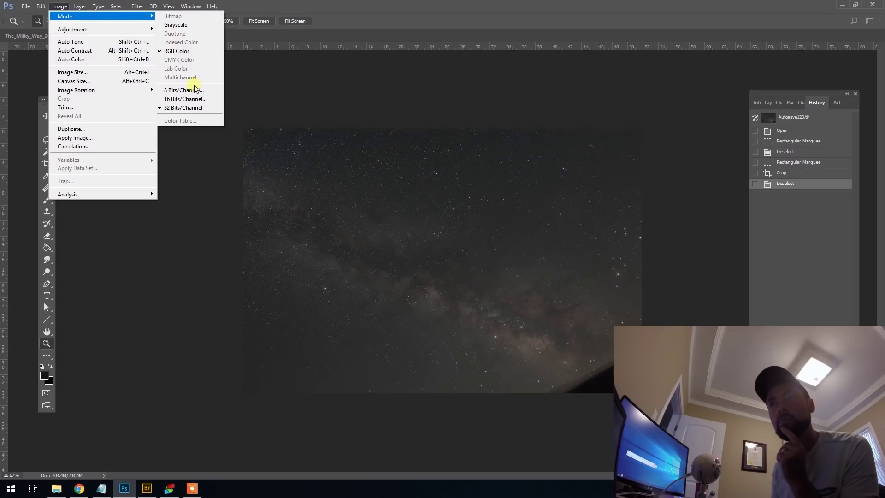
{"action": "mouse_move", "coordinate": [123, 29]}
{"action": "left_click", "coordinate": [200, 38]}
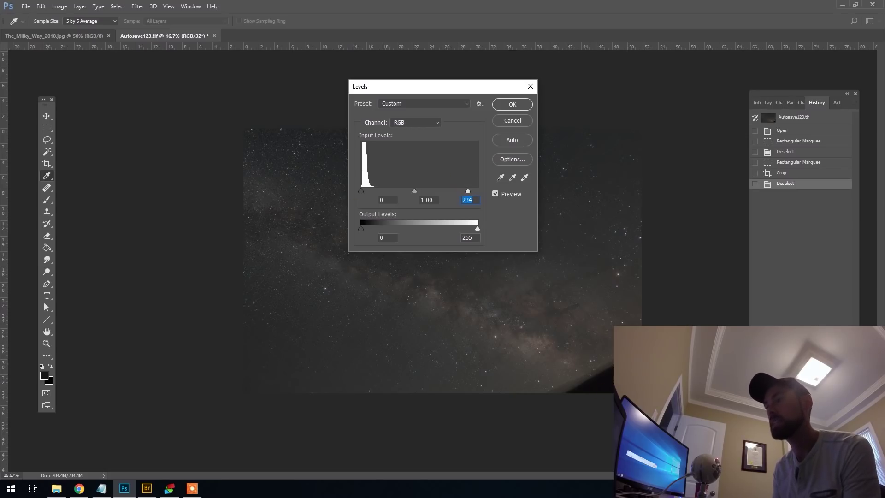
{"action": "left_click", "coordinate": [514, 104]}
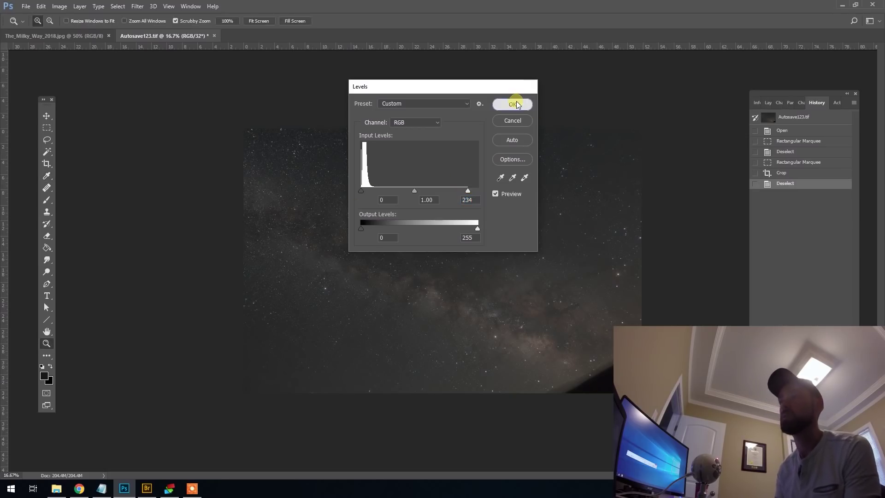
{"action": "key", "text": "z"}
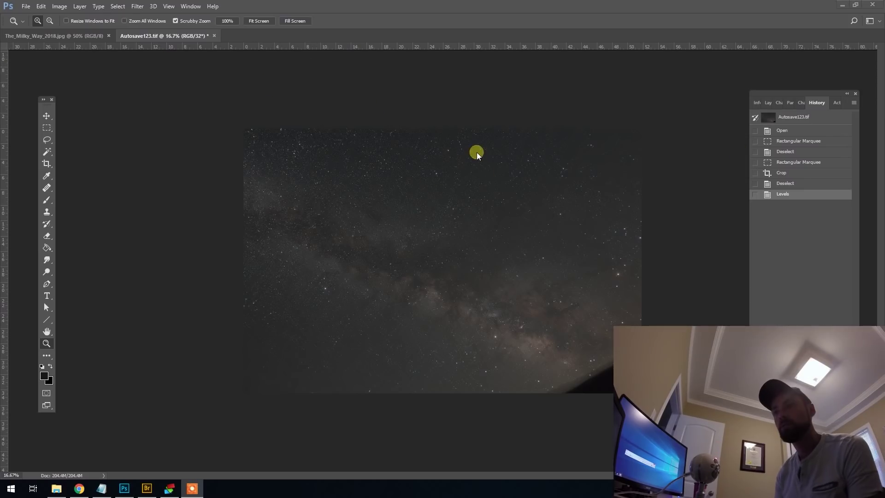
Convert the image to 16 bits per channel, comparing the Local Adaptation toning method but applying Exposure and Gamma with exposure 0.00 and gamma 1.00.
{"action": "left_click", "coordinate": [52, 6]}
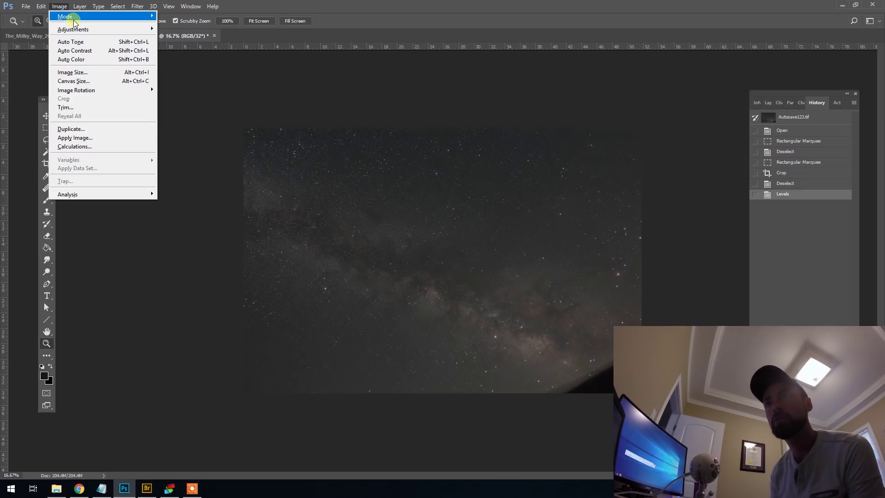
{"action": "mouse_move", "coordinate": [74, 18]}
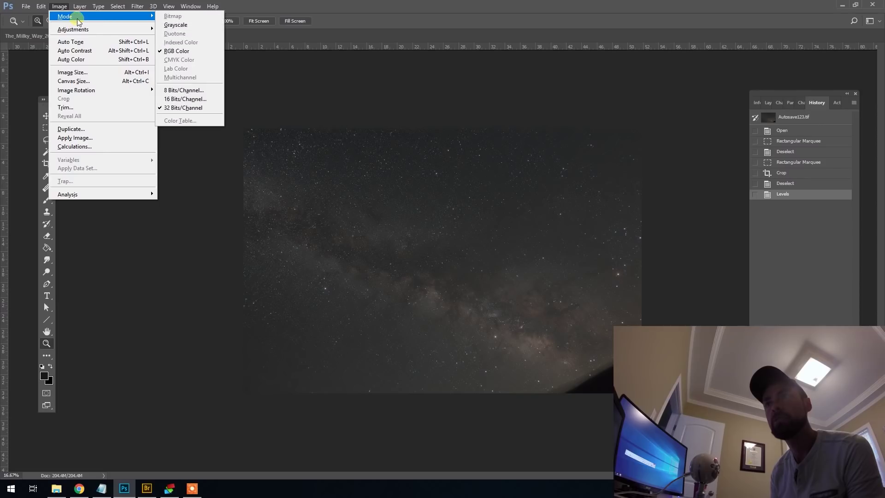
{"action": "left_click", "coordinate": [197, 99]}
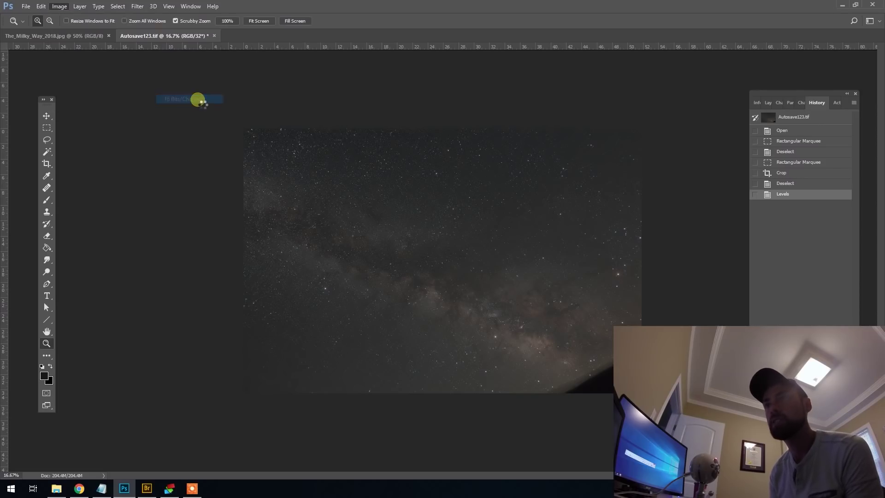
{"action": "left_click", "coordinate": [596, 101]}
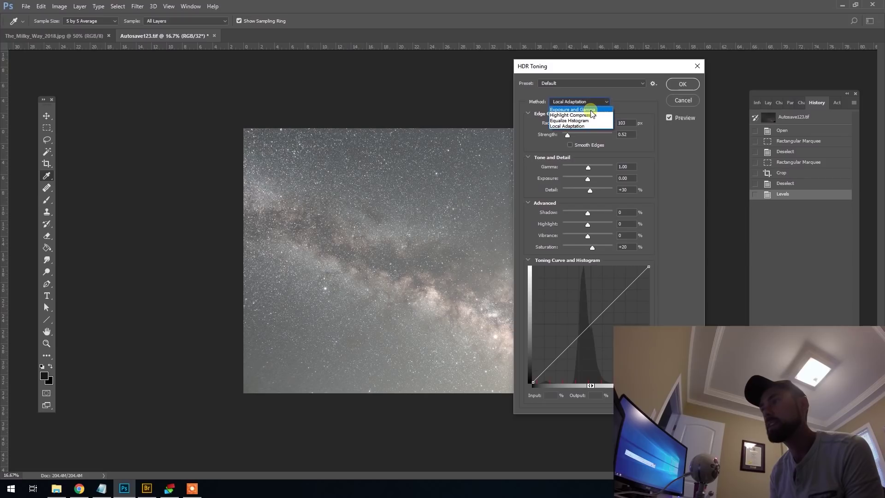
{"action": "left_click", "coordinate": [591, 110]}
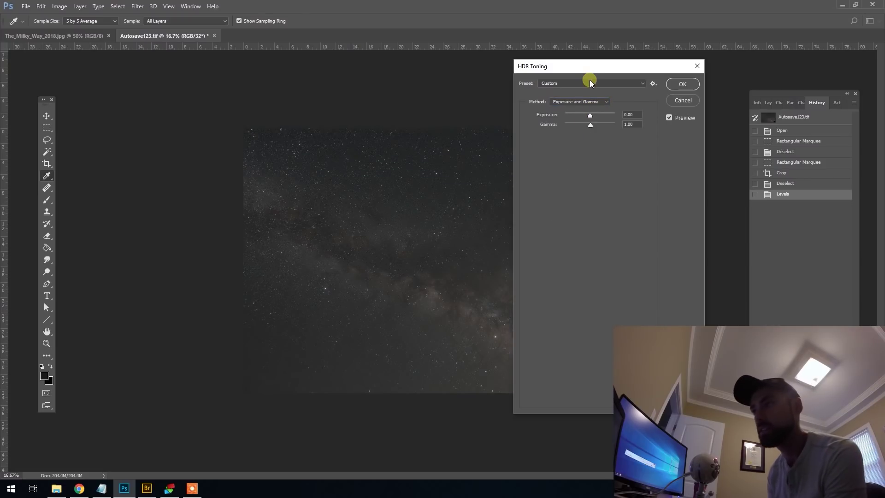
{"action": "left_click_drag", "start_coordinate": [590, 72], "coordinate": [604, 73]}
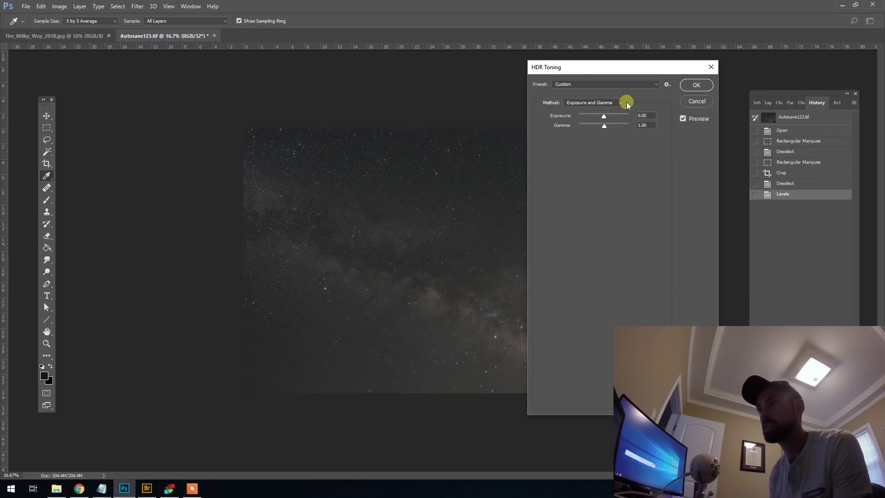
{"action": "left_click", "coordinate": [599, 104]}
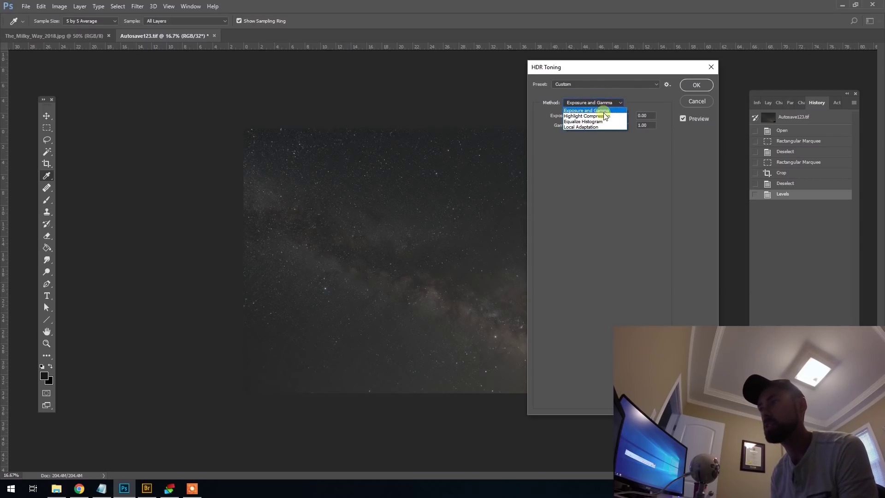
{"action": "left_click", "coordinate": [597, 125]}
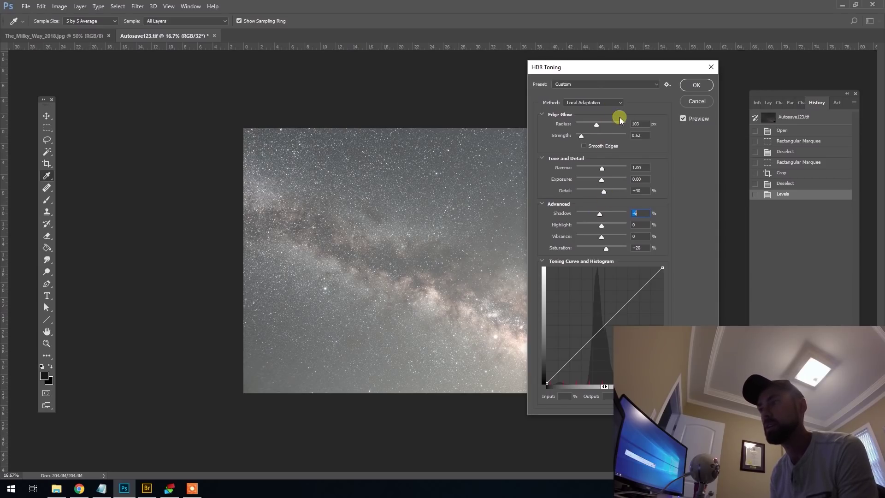
{"action": "left_click", "coordinate": [620, 102]}
{"action": "left_click", "coordinate": [610, 108]}
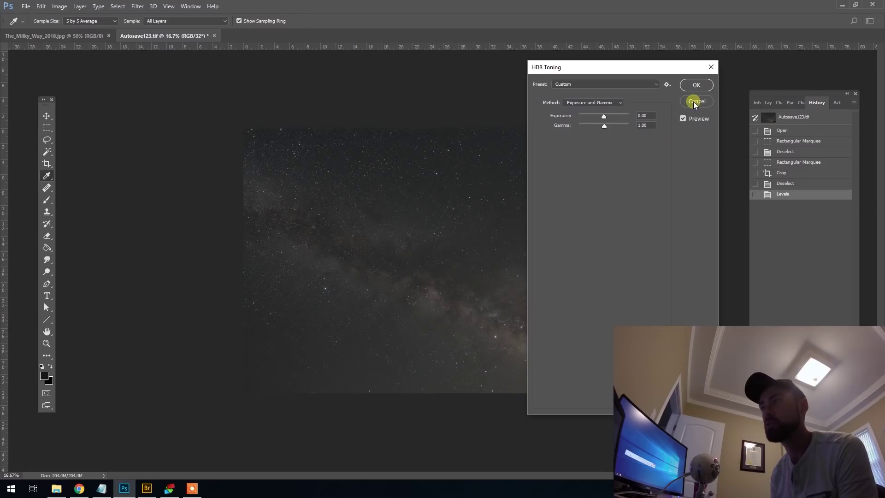
{"action": "left_click", "coordinate": [696, 85]}
{"action": "key", "text": "z"}
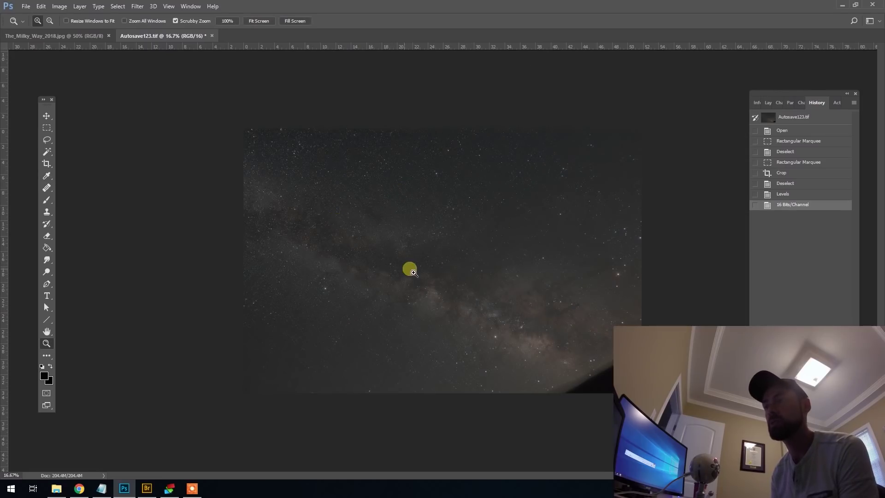
Apply a Levels adjustment to the RGB channel of the 16-bit image with the black input level at 27.
{"action": "left_click", "coordinate": [456, 271]}
{"action": "left_click", "coordinate": [60, 7]}
{"action": "mouse_move", "coordinate": [98, 29]}
{"action": "left_click", "coordinate": [184, 39]}
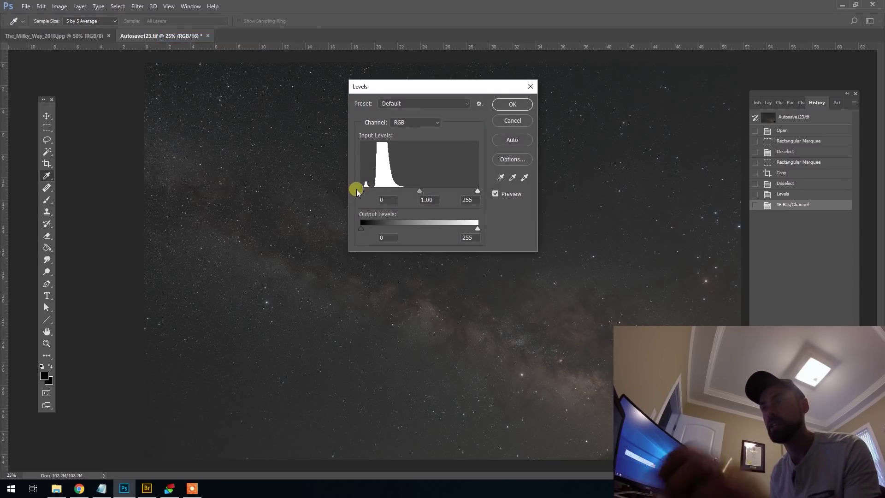
{"action": "left_click_drag", "start_coordinate": [492, 90], "coordinate": [484, 92]}
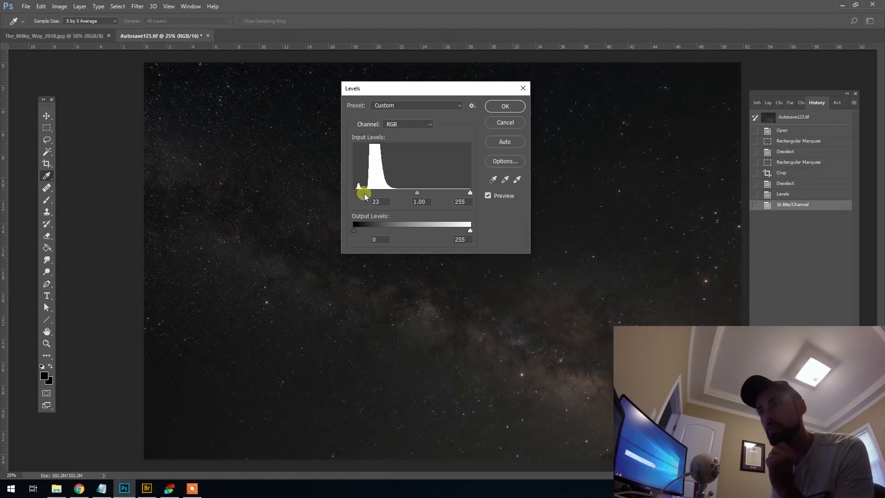
{"action": "left_click_drag", "start_coordinate": [366, 197], "coordinate": [368, 195]}
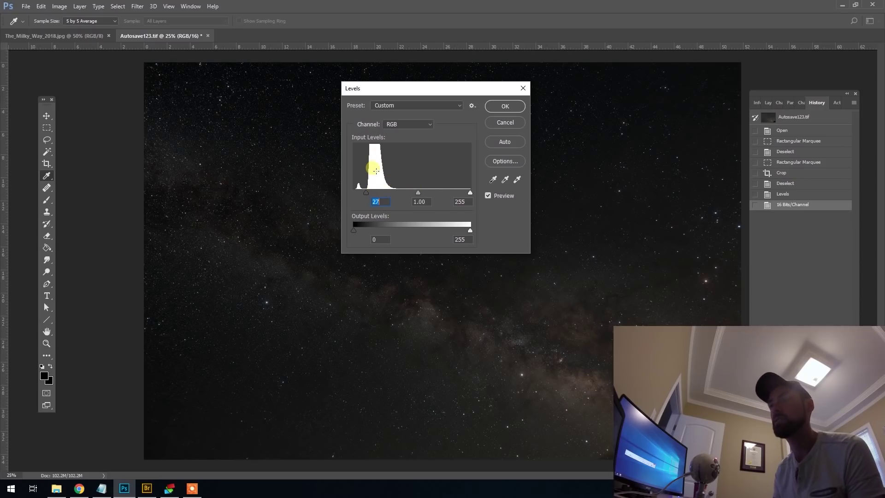
{"action": "left_click", "coordinate": [505, 106]}
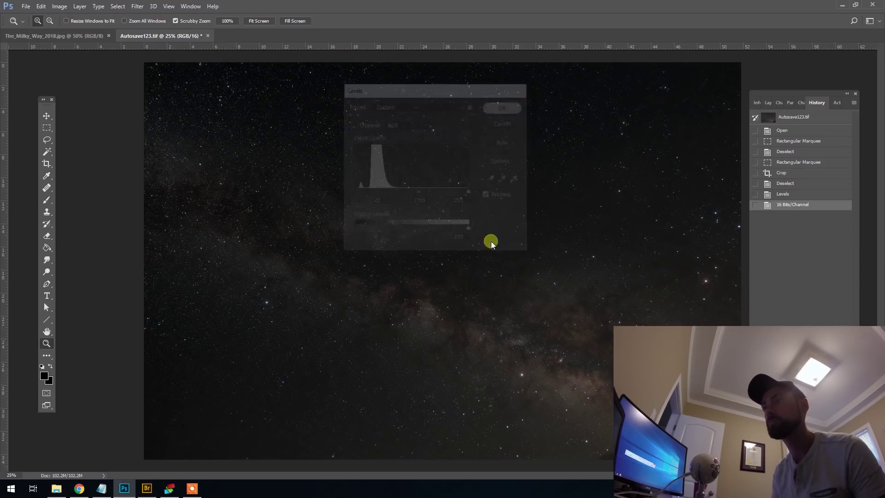
{"action": "key", "text": "z"}
{"action": "key", "text": "ctrl+minus"}
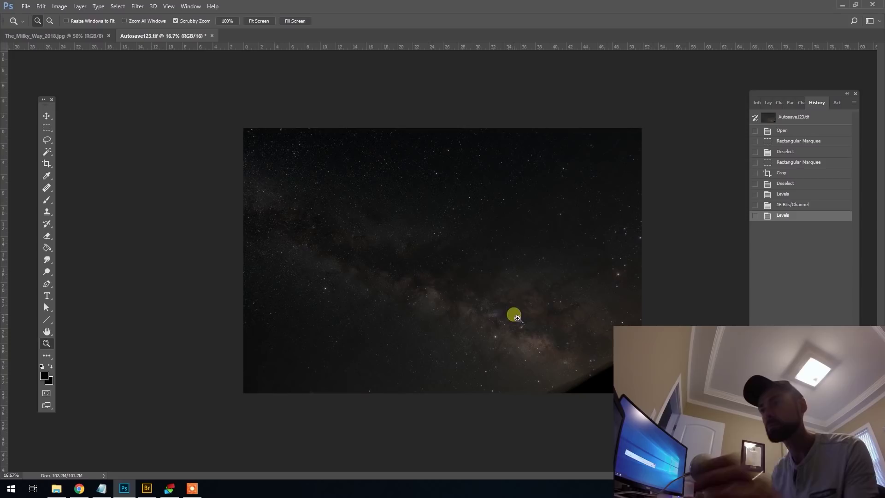
Add a Curves adjustment layer above the background image, keeping the default layer settings.
{"action": "left_click", "coordinate": [475, 348]}
{"action": "left_click", "coordinate": [60, 6]}
{"action": "mouse_move", "coordinate": [80, 6]}
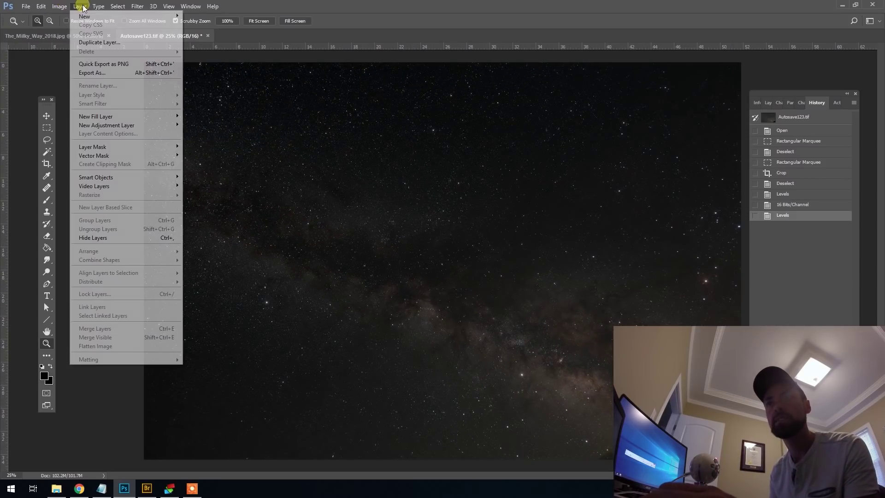
{"action": "mouse_move", "coordinate": [74, 29]}
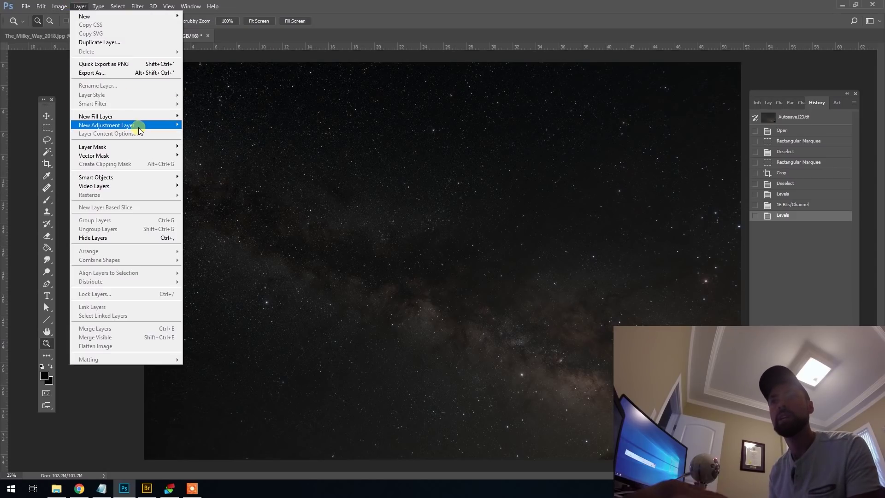
{"action": "mouse_move", "coordinate": [138, 125]}
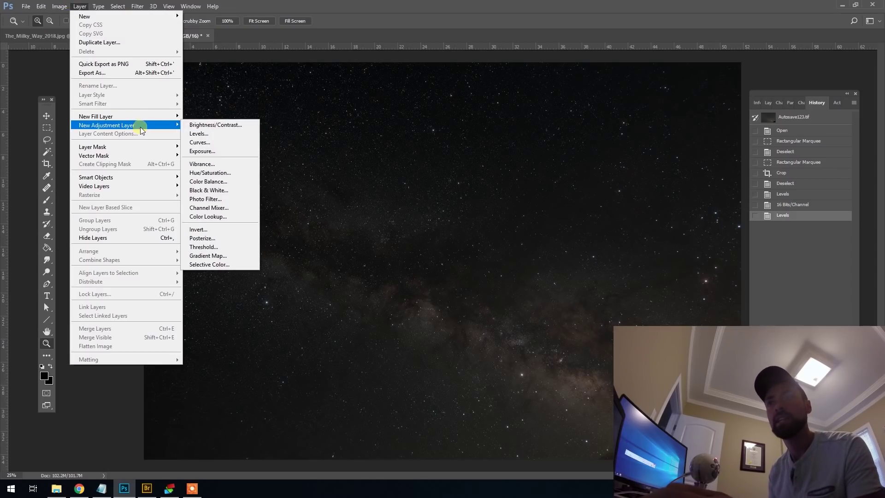
{"action": "left_click", "coordinate": [223, 143]}
{"action": "left_click", "coordinate": [452, 154]}
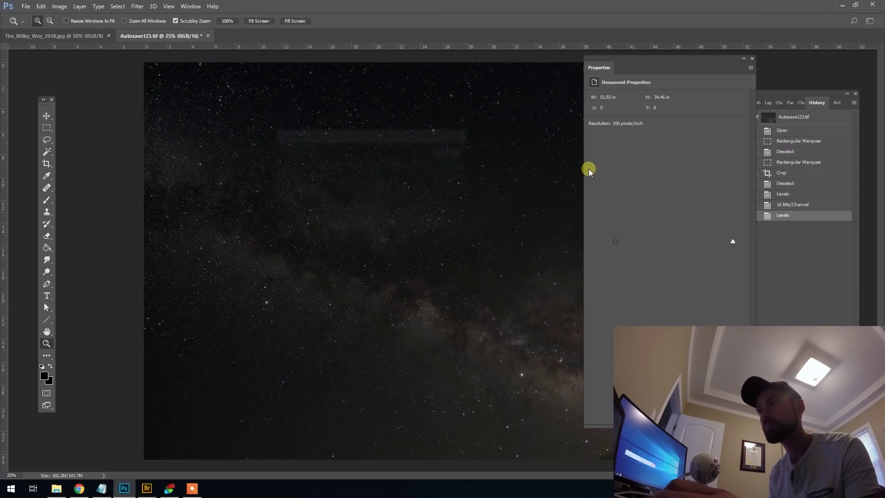
Shape the layer's RGB curve with points at about input 31 to output 66, 65 to 155 and 120 to 219.
{"action": "left_click_drag", "start_coordinate": [664, 190], "coordinate": [649, 168]}
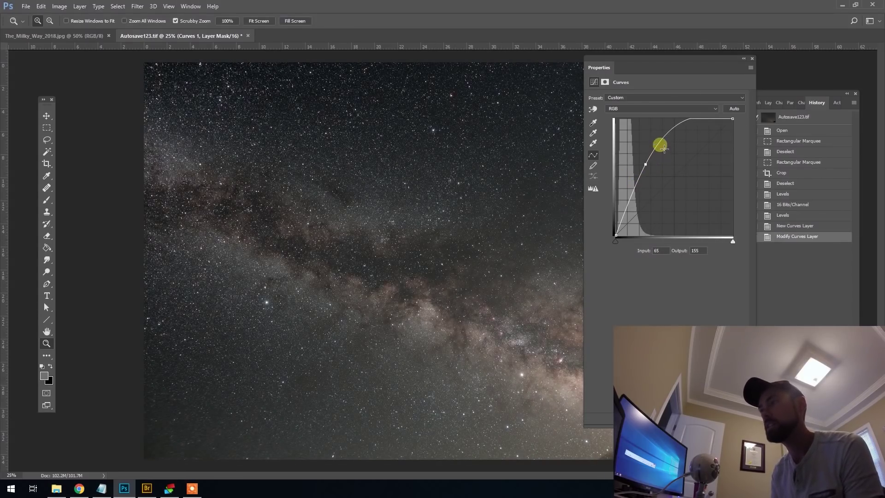
{"action": "left_click_drag", "start_coordinate": [661, 139], "coordinate": [671, 135]}
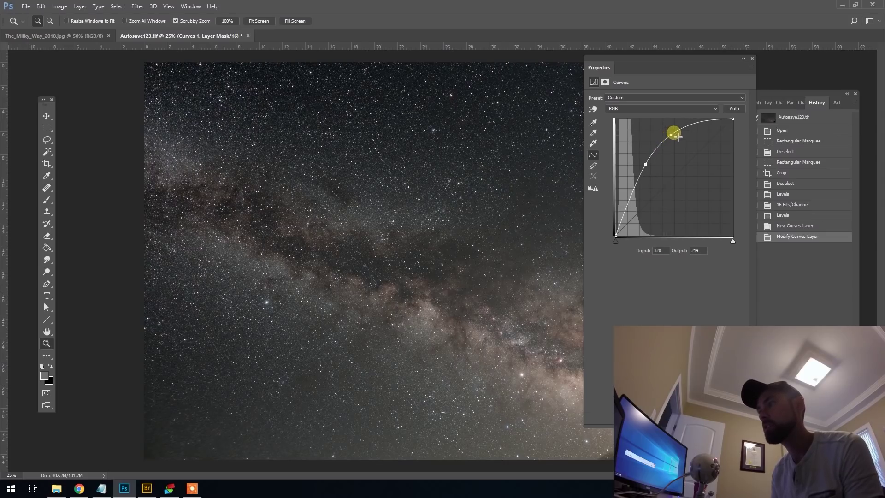
{"action": "left_click", "coordinate": [632, 203]}
{"action": "left_click_drag", "start_coordinate": [634, 203], "coordinate": [633, 210]}
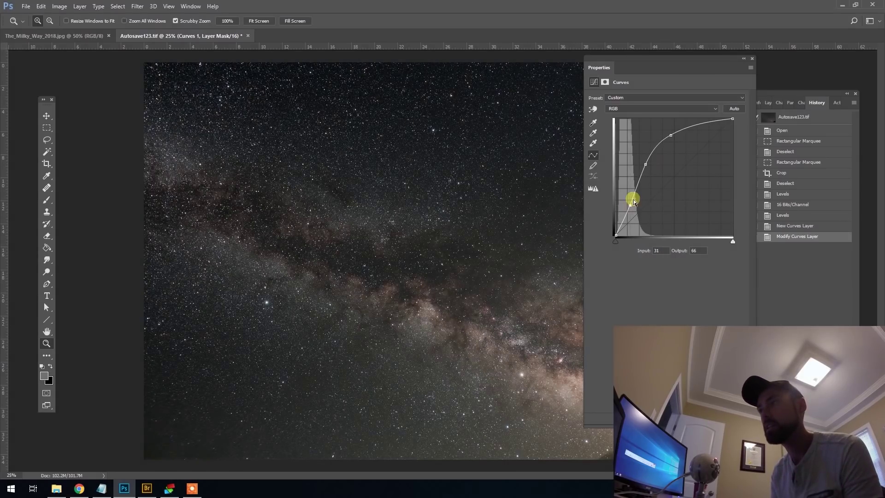
Compare the image with and without the Curves adjustment layer by toggling that layer's visibility.
{"action": "left_click", "coordinate": [753, 56]}
{"action": "left_click", "coordinate": [767, 102]}
{"action": "left_click", "coordinate": [757, 156]}
{"action": "left_click", "coordinate": [757, 156]}
{"action": "left_click", "coordinate": [756, 157]}
{"action": "left_click", "coordinate": [756, 157]}
With the Curves 1 layer selected, stamp all visible layers into a new layer at the top of the stack.
{"action": "left_click", "coordinate": [798, 172]}
{"action": "left_click", "coordinate": [820, 157]}
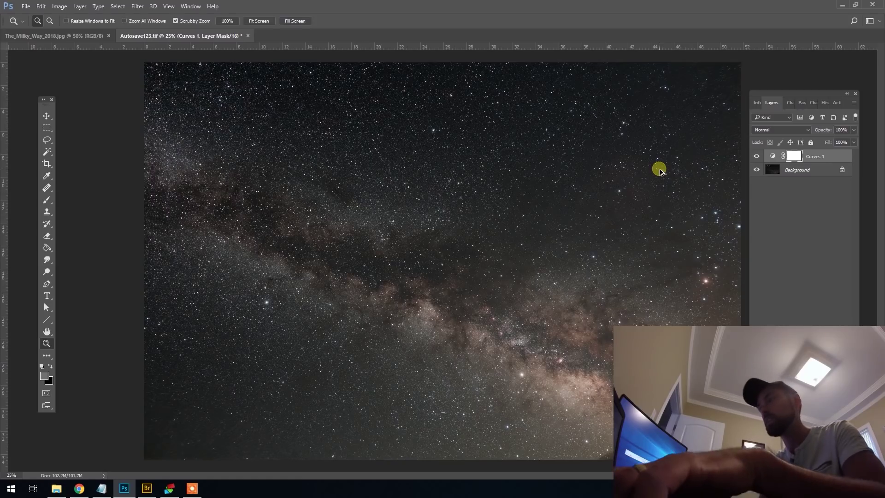
{"action": "key", "text": "ctrl+shift+alt+n"}
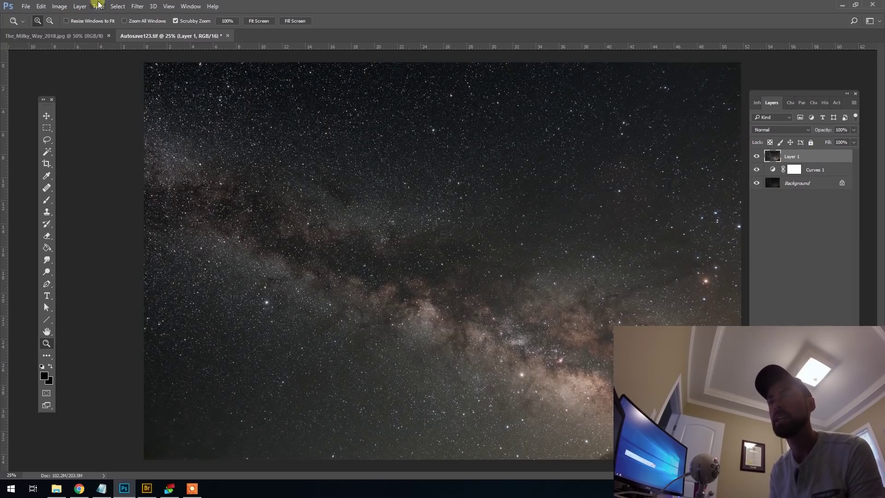
{"action": "left_click", "coordinate": [55, 6]}
{"action": "mouse_move", "coordinate": [123, 25]}
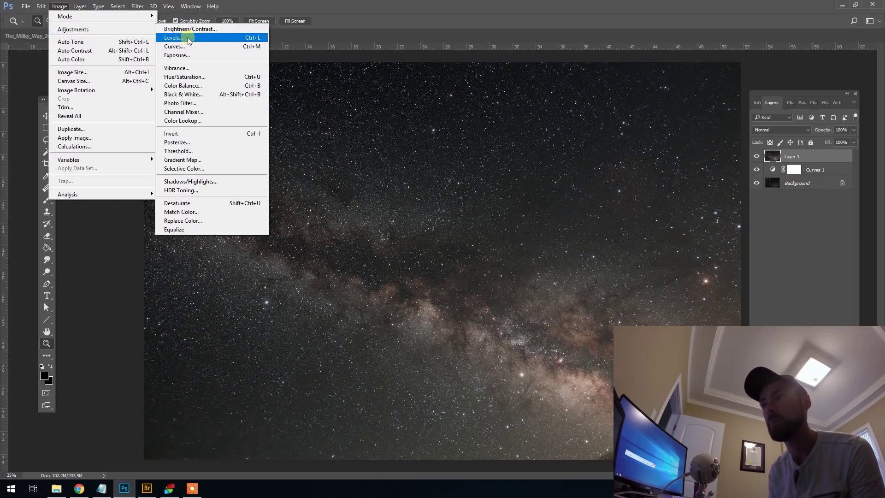
{"action": "left_click", "coordinate": [217, 37]}
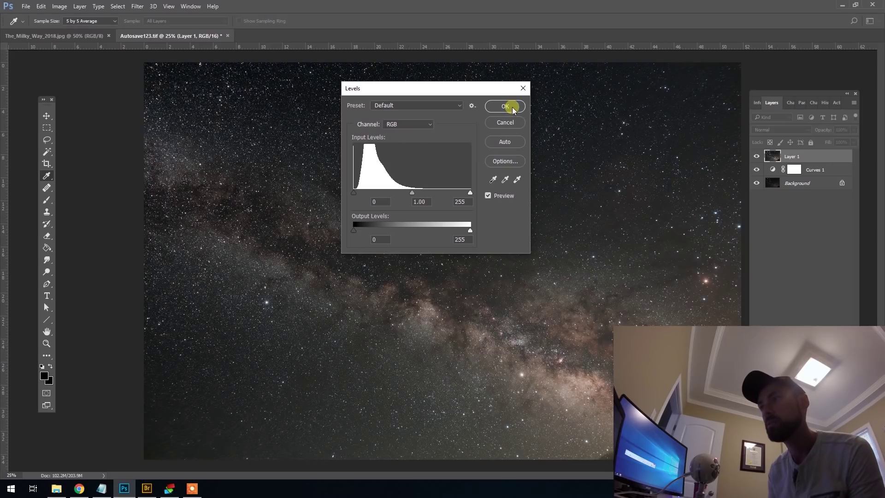
{"action": "left_click", "coordinate": [520, 131]}
{"action": "key", "text": "z"}
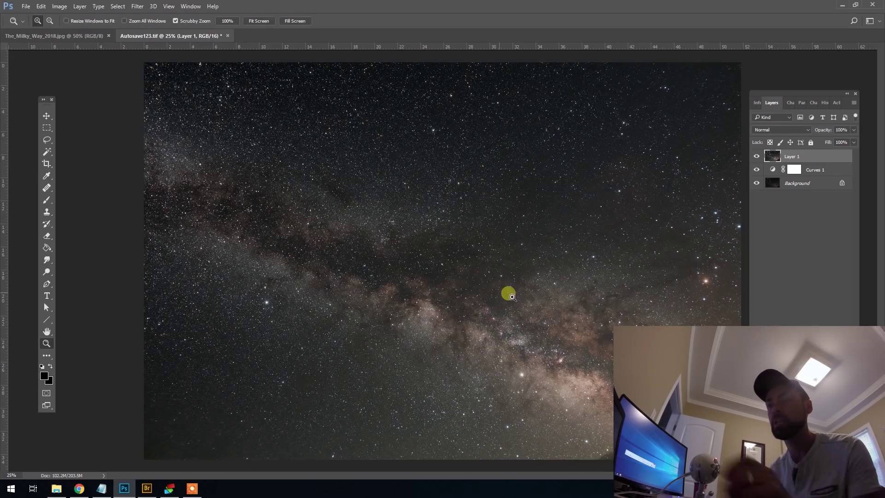
Start a Curves adjustment on Layer 1 and sample the dark sky and the bright Milky Way as curve points at about 42 and 98.
{"action": "left_click", "coordinate": [482, 340]}
{"action": "left_click", "coordinate": [458, 344]}
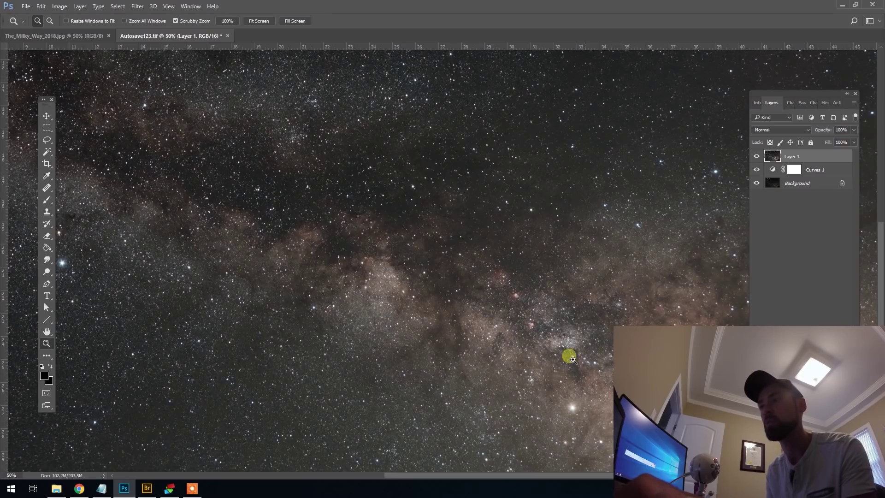
{"action": "left_click", "coordinate": [504, 346]}
{"action": "left_click", "coordinate": [60, 6]}
{"action": "mouse_move", "coordinate": [73, 29]}
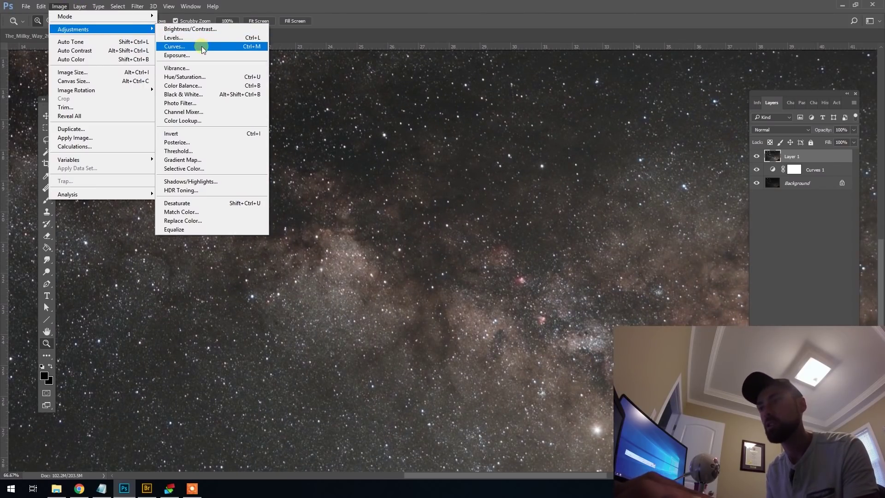
{"action": "left_click", "coordinate": [194, 40]}
{"action": "left_click_drag", "start_coordinate": [237, 46], "coordinate": [413, 56]}
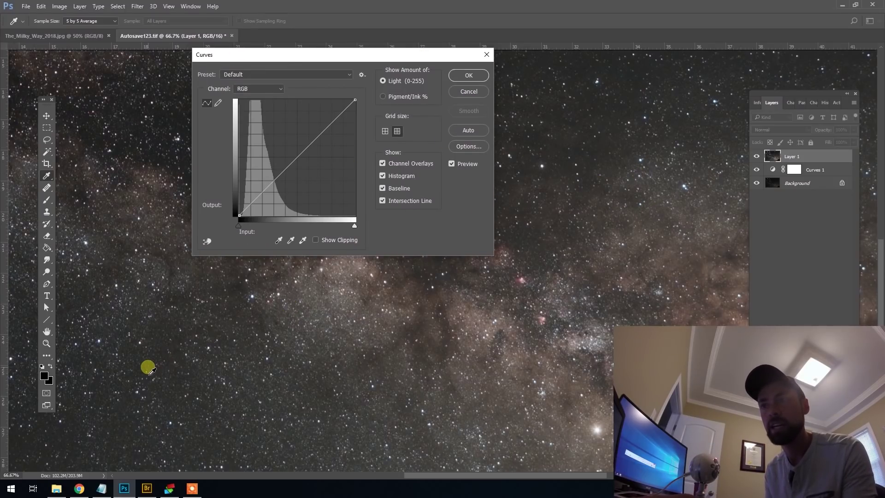
{"action": "left_click", "coordinate": [152, 368], "text": "ctrl"}
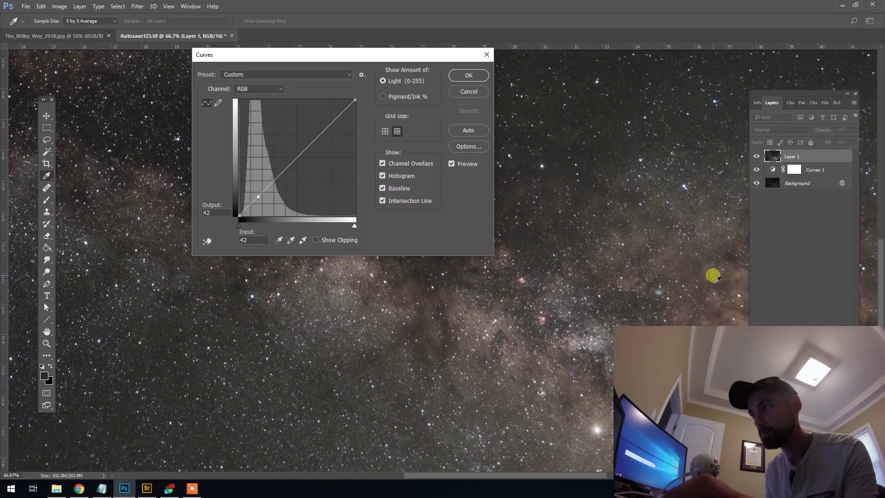
{"action": "left_click", "coordinate": [714, 290], "text": "ctrl"}
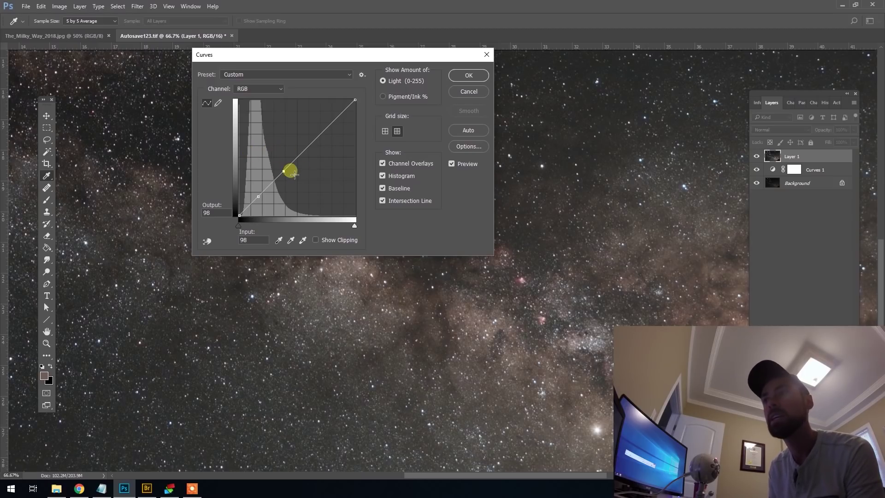
Shape Layer 1's RGB curve with points at about input 45 to output 41 and 87 to 116, and apply it.
{"action": "left_click_drag", "start_coordinate": [288, 174], "coordinate": [285, 166]}
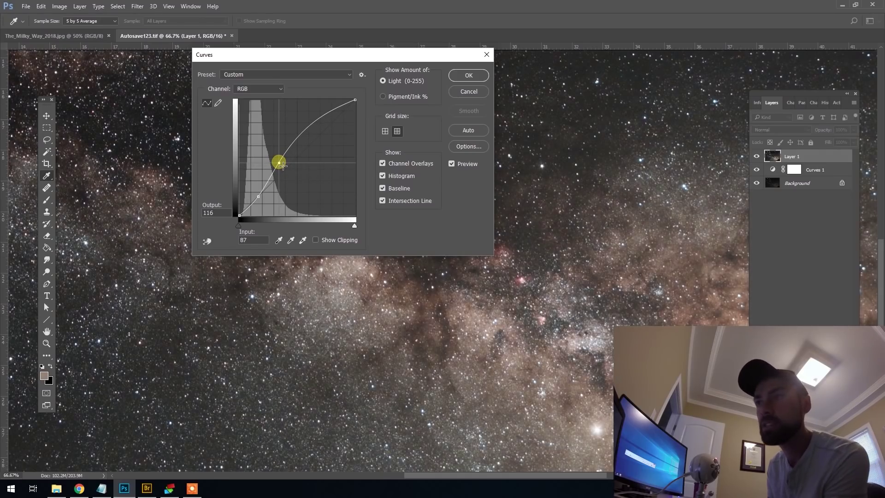
{"action": "left_click_drag", "start_coordinate": [282, 166], "coordinate": [285, 165]}
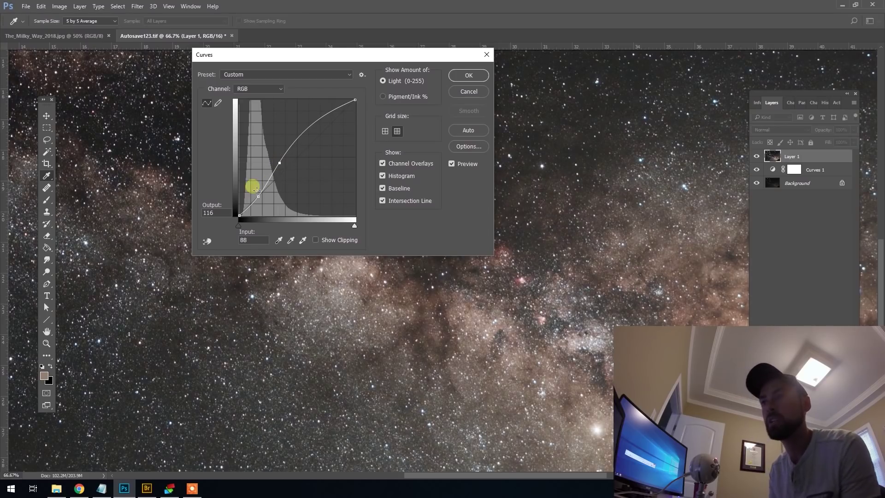
{"action": "left_click_drag", "start_coordinate": [261, 199], "coordinate": [262, 200]}
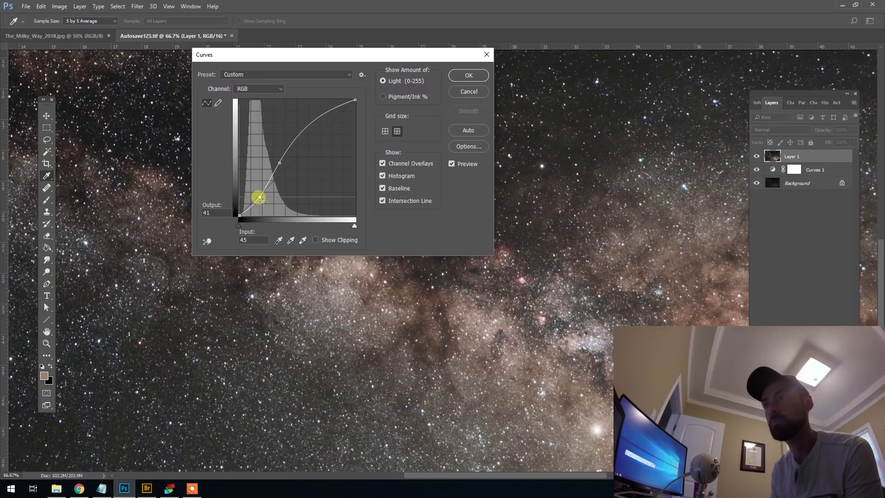
{"action": "left_click", "coordinate": [285, 161]}
{"action": "left_click_drag", "start_coordinate": [286, 166], "coordinate": [285, 165]}
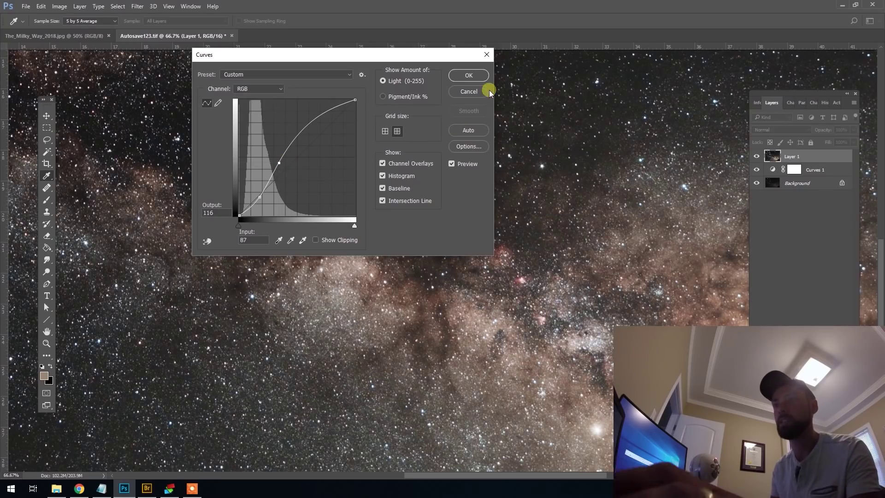
{"action": "left_click", "coordinate": [475, 75]}
View the whole image and compare it with and without Layer 1 by toggling that layer's visibility.
{"action": "key", "text": "z"}
{"action": "left_click", "coordinate": [618, 256], "text": "alt"}
{"action": "left_click", "coordinate": [624, 290], "text": "alt"}
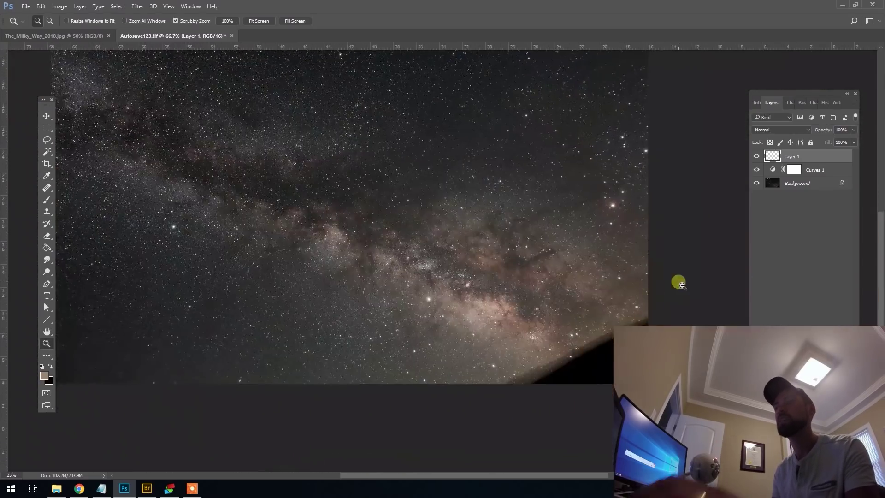
{"action": "left_click", "coordinate": [682, 282], "text": "alt"}
{"action": "left_click", "coordinate": [758, 157]}
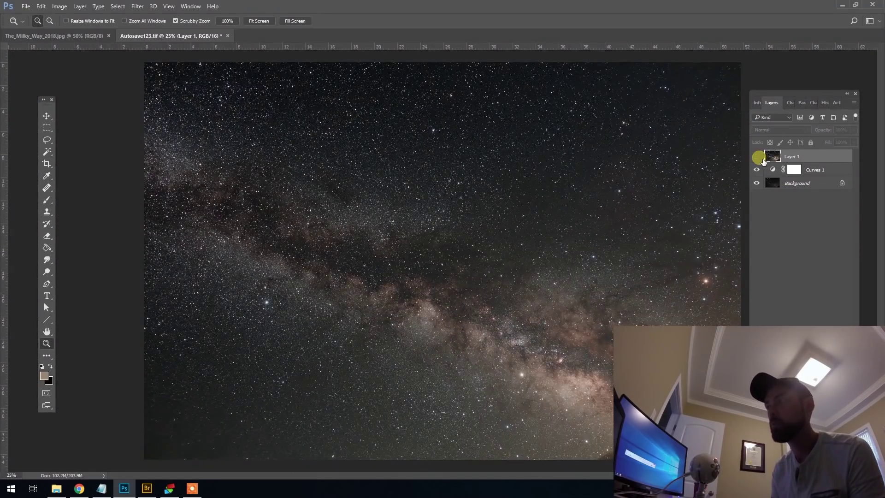
{"action": "left_click", "coordinate": [758, 170]}
{"action": "left_click", "coordinate": [757, 157]}
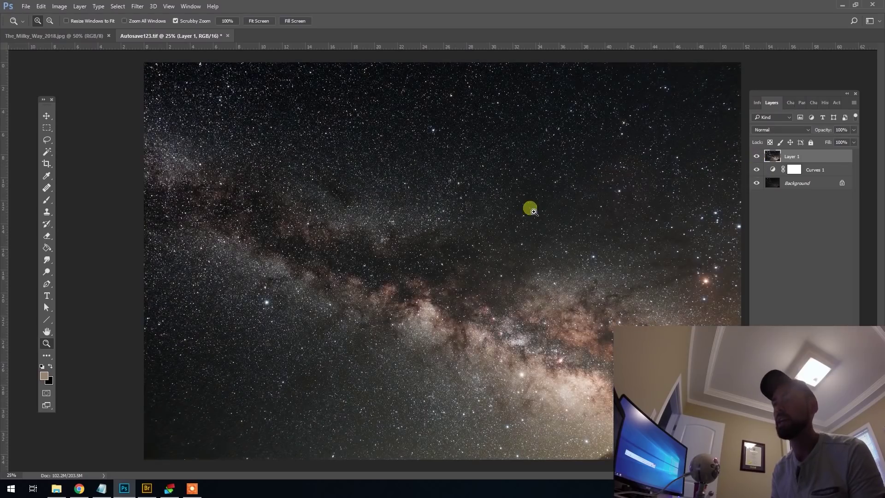
Reduce Layer 1's opacity to 66% and check its effect by toggling the layer's visibility.
{"action": "left_click", "coordinate": [466, 337]}
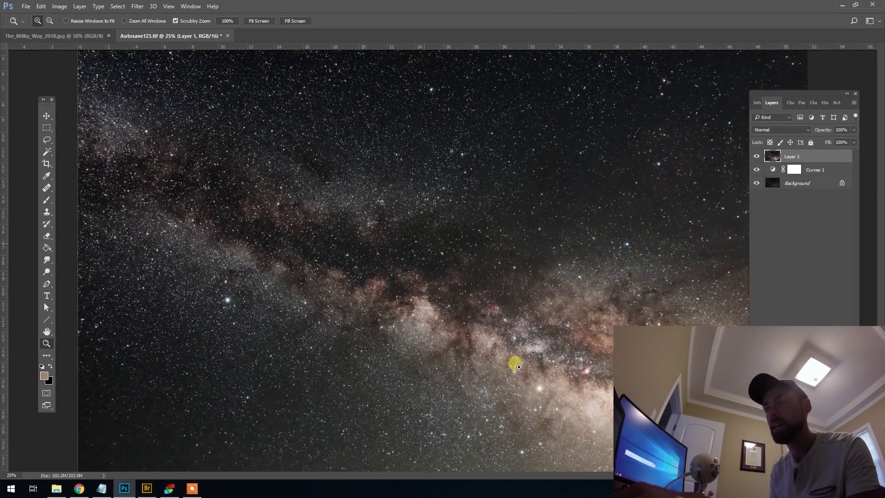
{"action": "left_click", "coordinate": [446, 370]}
{"action": "left_click", "coordinate": [852, 130]}
{"action": "left_click_drag", "start_coordinate": [848, 132], "coordinate": [823, 134]}
{"action": "type", "text": "66"}
{"action": "key", "text": "ctrl+minus"}
{"action": "key", "text": "ctrl+minus"}
{"action": "key", "text": "ctrl+minus"}
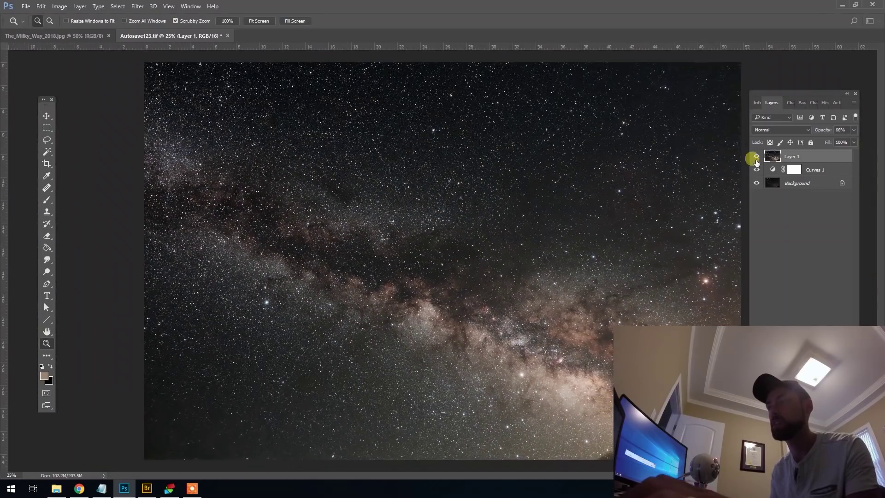
{"action": "left_click", "coordinate": [757, 158]}
{"action": "left_click", "coordinate": [756, 157]}
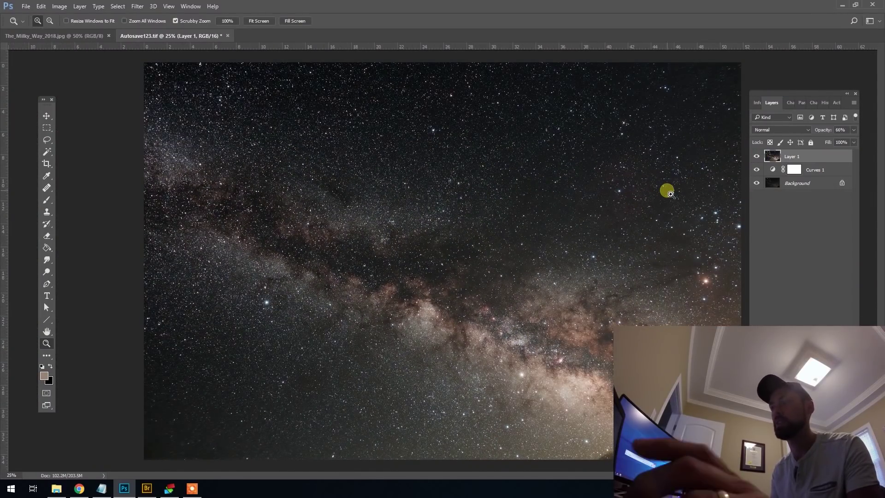
Stamp all visible layers into a new layer above Layer 1 and inspect the Milky Way detail up close.
{"action": "key", "text": "ctrl+alt+shift+e"}
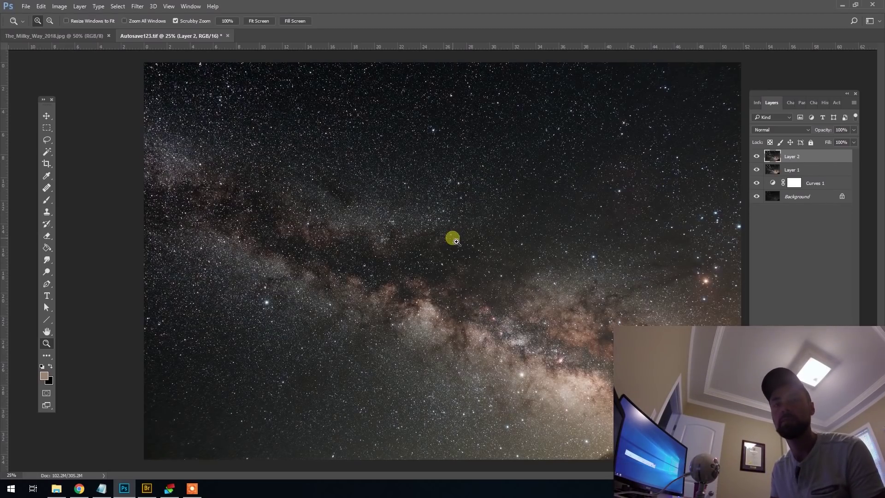
{"action": "left_click", "coordinate": [379, 383]}
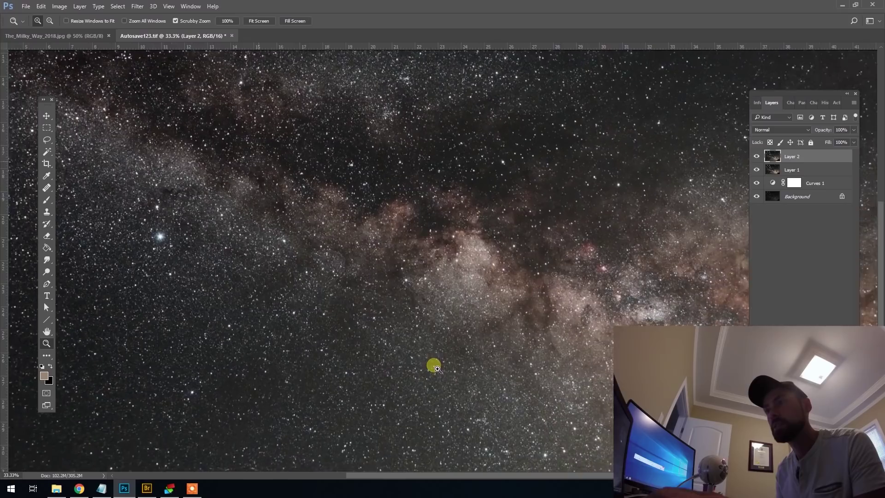
{"action": "left_click_drag", "start_coordinate": [433, 215], "coordinate": [407, 298]}
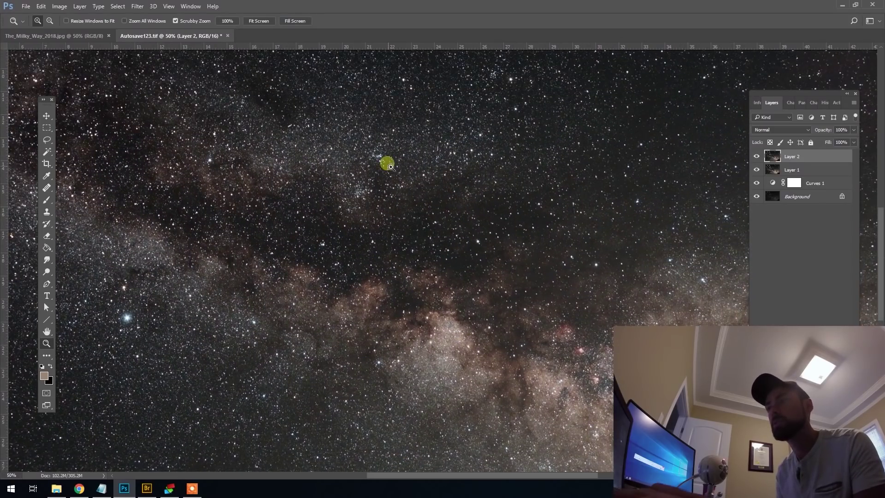
{"action": "left_click", "coordinate": [573, 254], "text": "alt"}
{"action": "left_click", "coordinate": [624, 250], "text": "alt"}
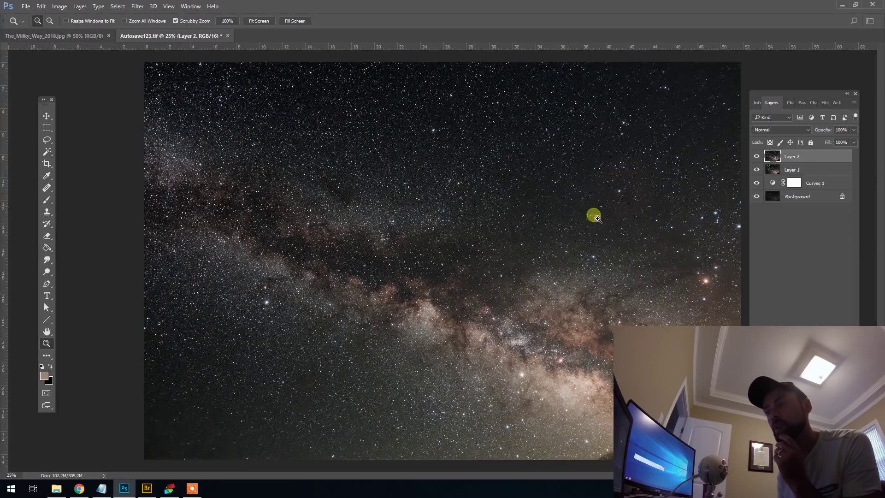
Run the Local Contrast Enhancement action from the Astronomy Tools v1_6 set on Layer 2.
{"action": "left_click", "coordinate": [835, 102]}
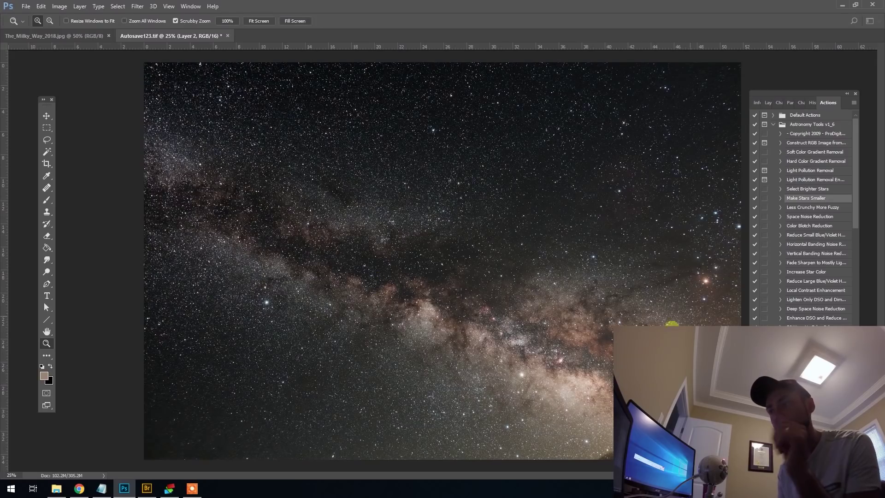
{"action": "left_click_drag", "start_coordinate": [853, 178], "coordinate": [854, 208]}
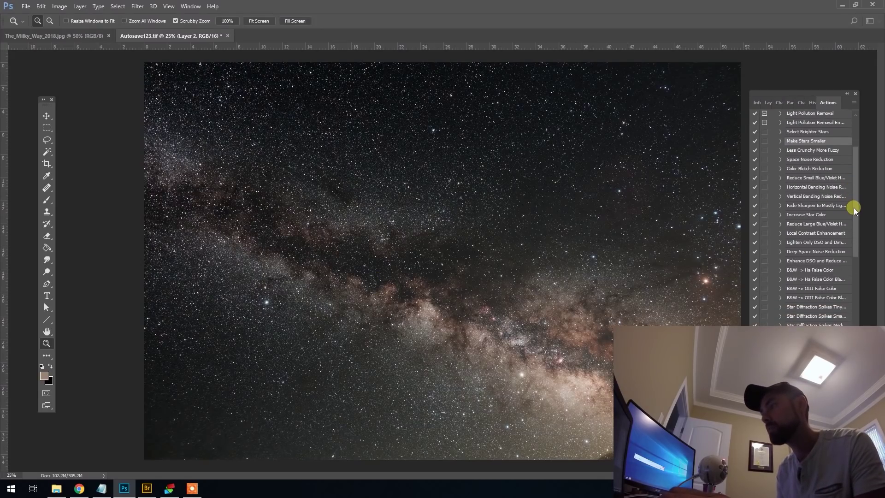
{"action": "left_click", "coordinate": [815, 233]}
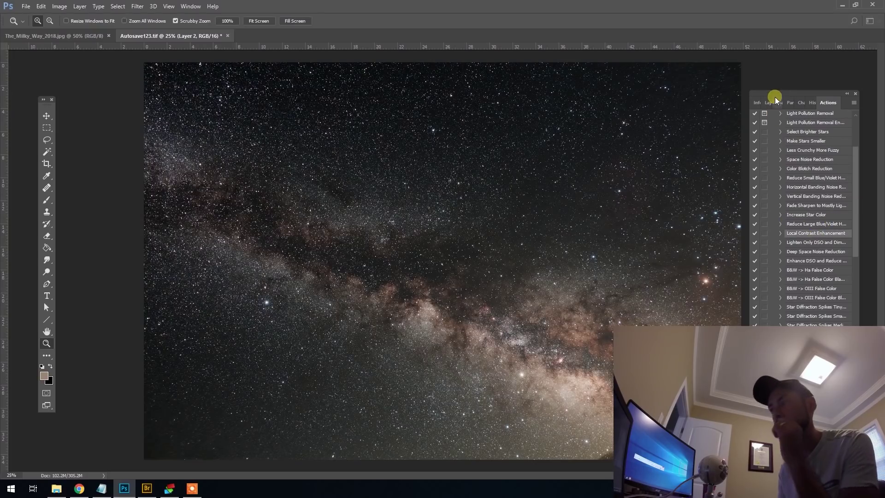
{"action": "left_click_drag", "start_coordinate": [782, 93], "coordinate": [759, 89]}
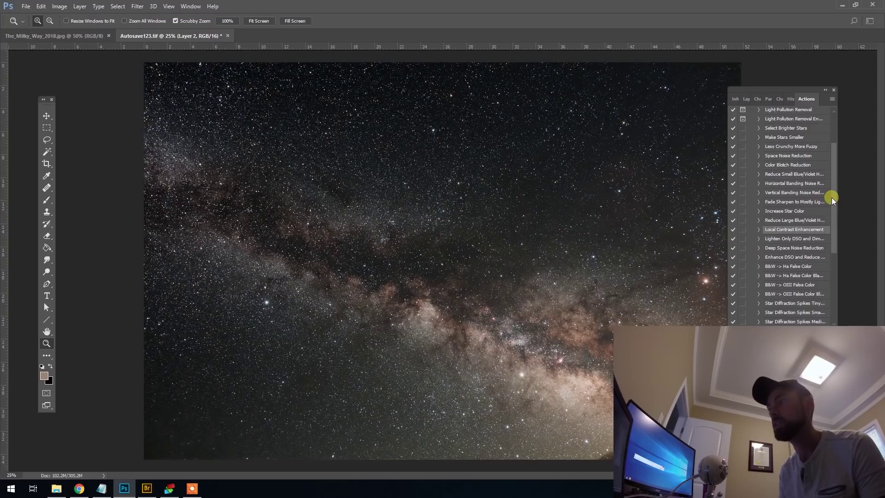
{"action": "left_click_drag", "start_coordinate": [833, 199], "coordinate": [827, 152]}
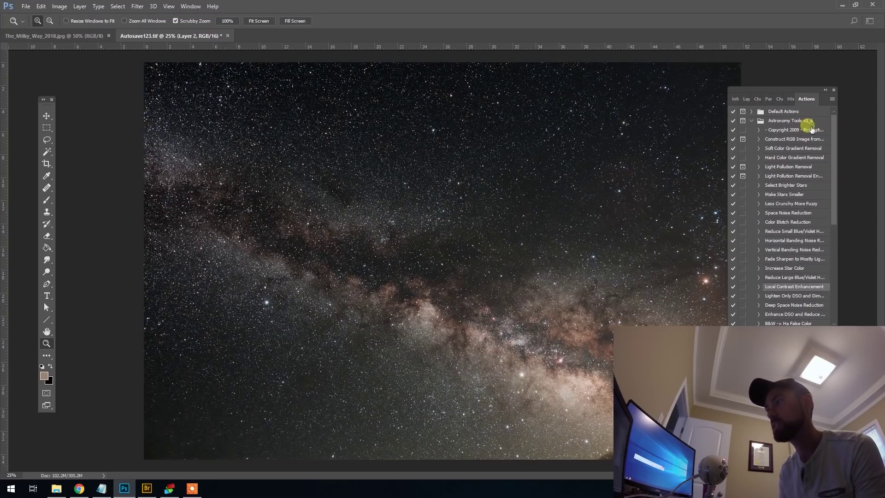
{"action": "left_click", "coordinate": [747, 99]}
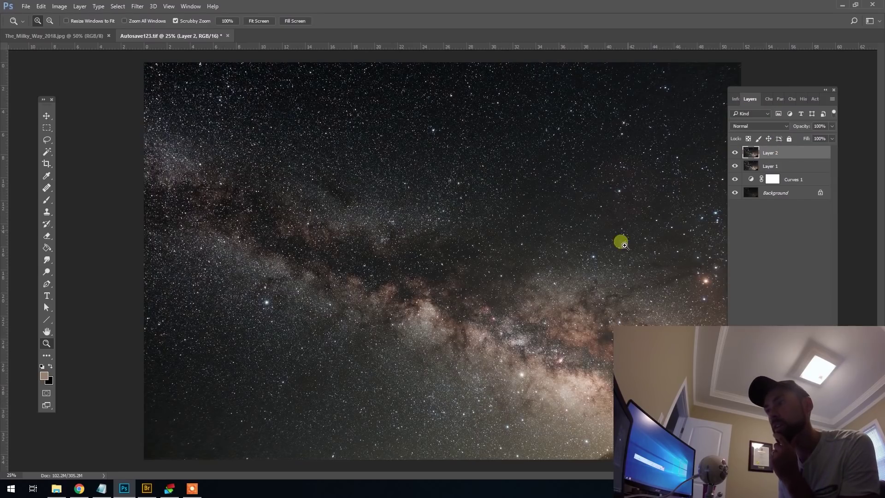
{"action": "left_click", "coordinate": [816, 99]}
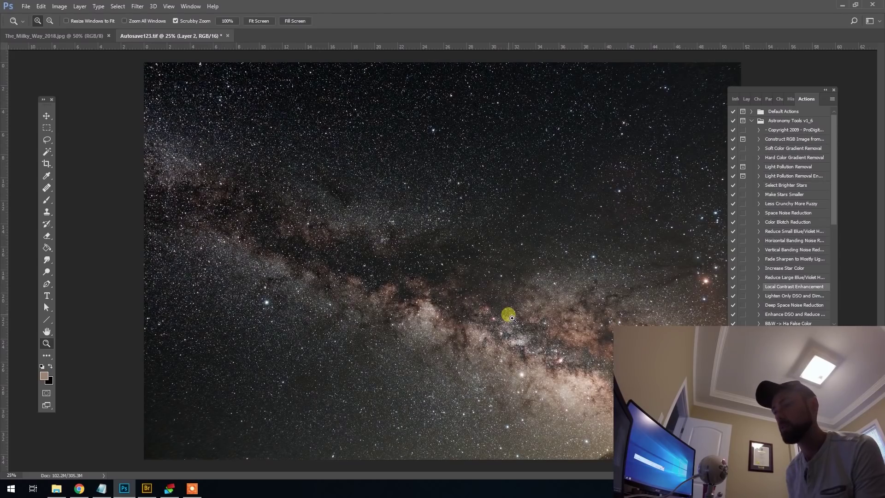
Compare the image with and without Layer 2 and reduce that layer's opacity to 33%.
{"action": "left_click", "coordinate": [746, 98]}
{"action": "left_click", "coordinate": [735, 155]}
{"action": "left_click", "coordinate": [735, 156]}
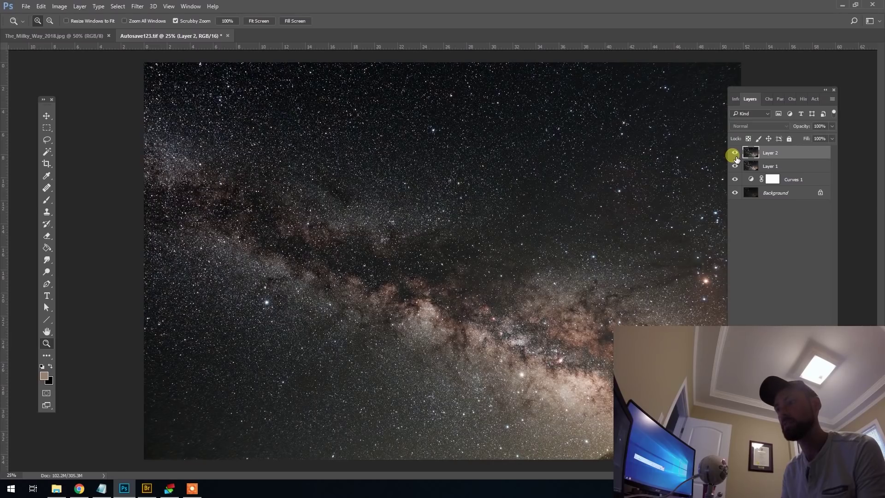
{"action": "left_click", "coordinate": [821, 125]}
{"action": "type", "text": "3"}
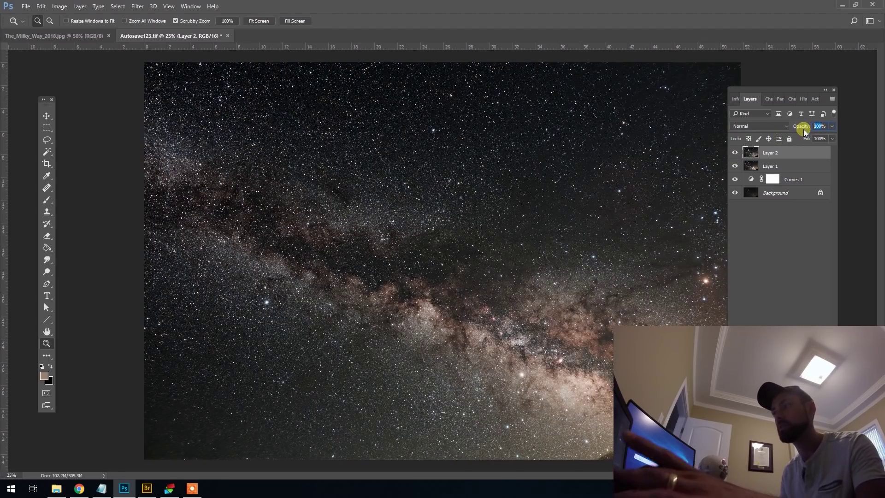
{"action": "type", "text": "3"}
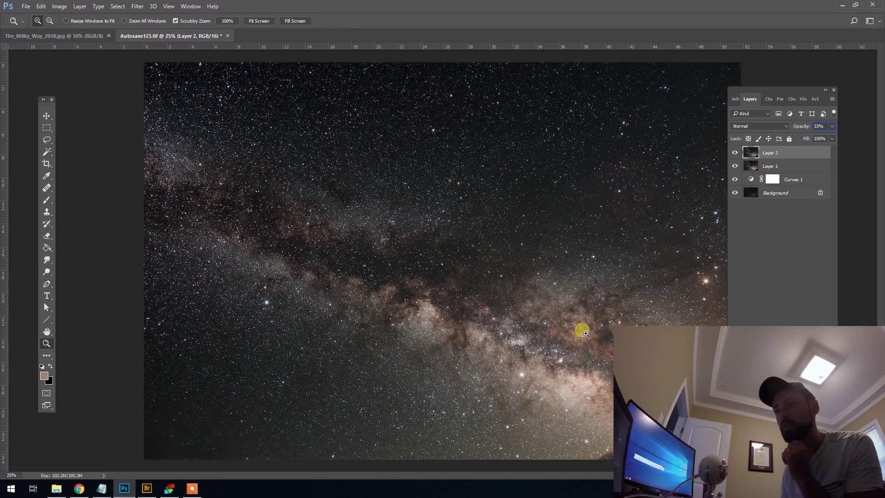
{"action": "left_click", "coordinate": [734, 153]}
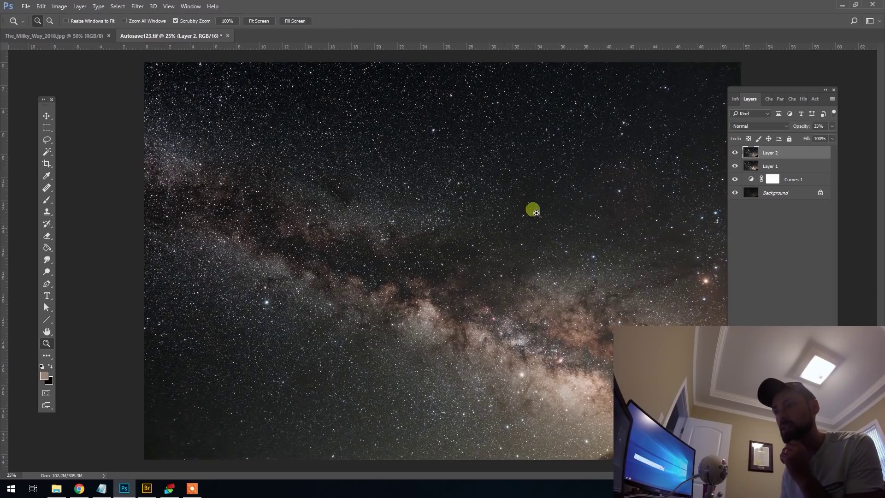
Flatten the image so Layer 2, Layer 1 and Curves 1 merge into a single Background layer.
{"action": "left_click", "coordinate": [456, 360]}
{"action": "left_click", "coordinate": [549, 262], "text": "alt"}
{"action": "left_click", "coordinate": [777, 166]}
{"action": "left_click", "coordinate": [798, 152]}
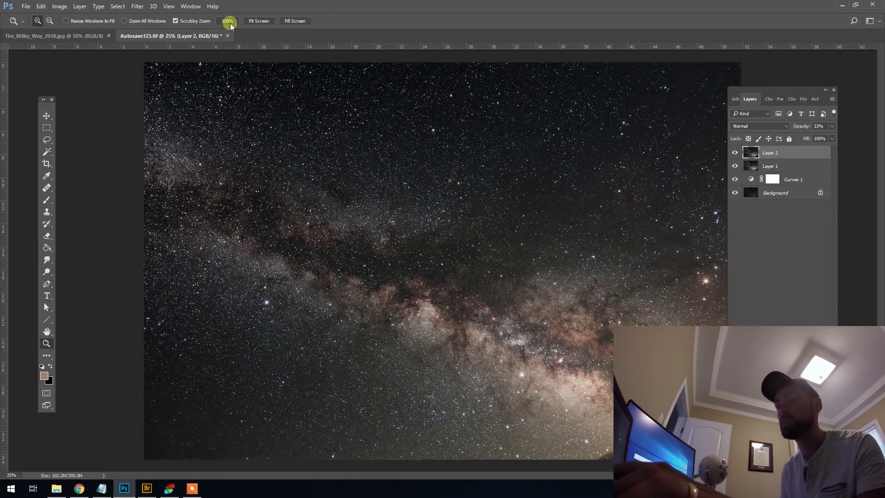
{"action": "left_click", "coordinate": [80, 6]}
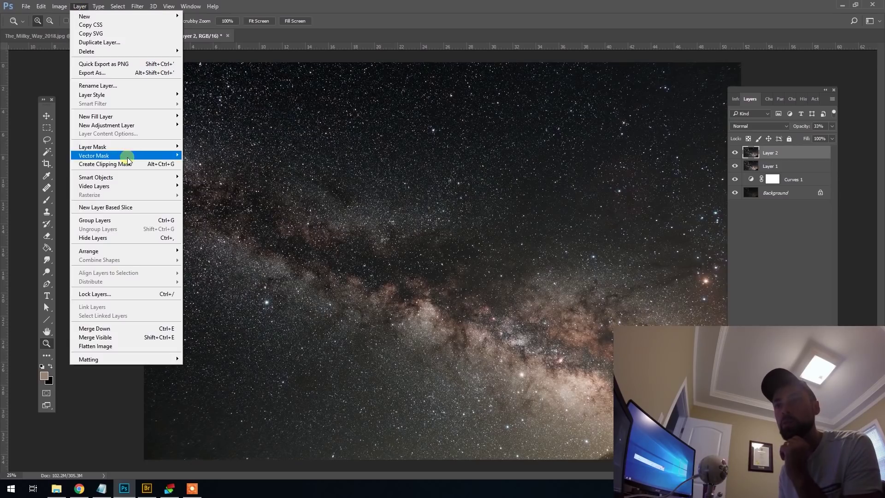
{"action": "left_click", "coordinate": [119, 346]}
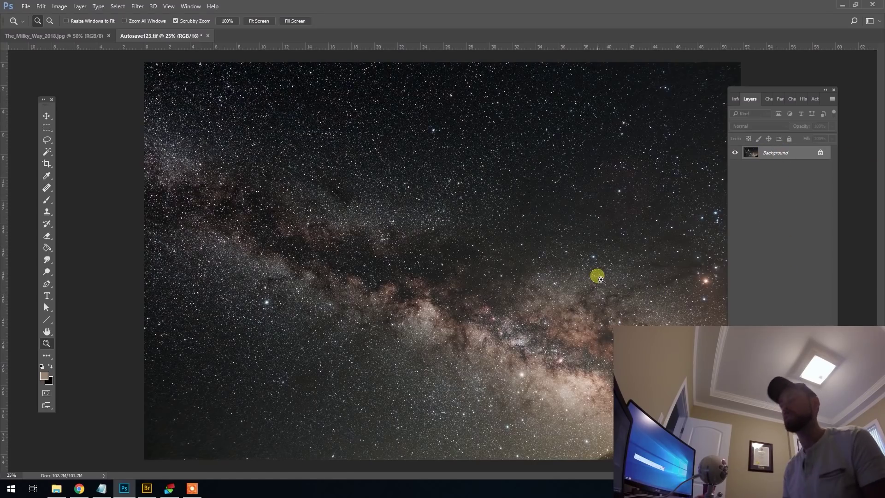
Resize the flattened image to 3200 pixels wide by 2128 pixels high.
{"action": "key", "text": "alt"}
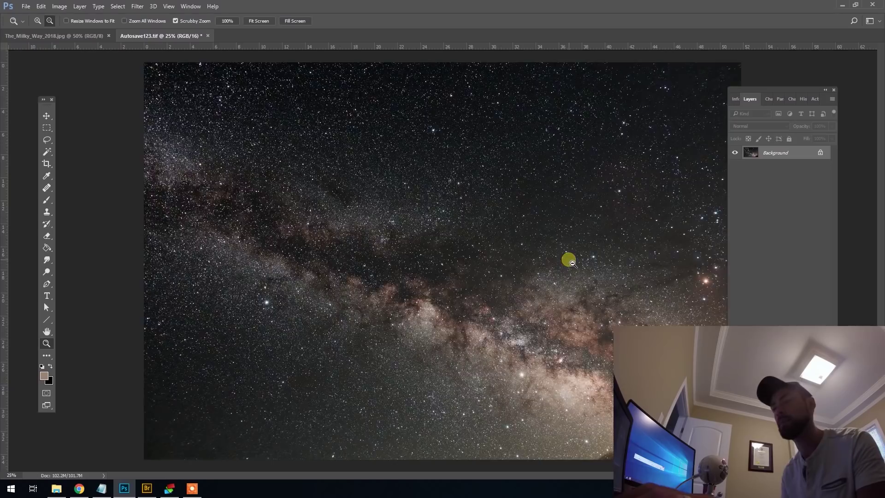
{"action": "left_click", "coordinate": [568, 260], "text": "alt"}
{"action": "left_click", "coordinate": [484, 228]}
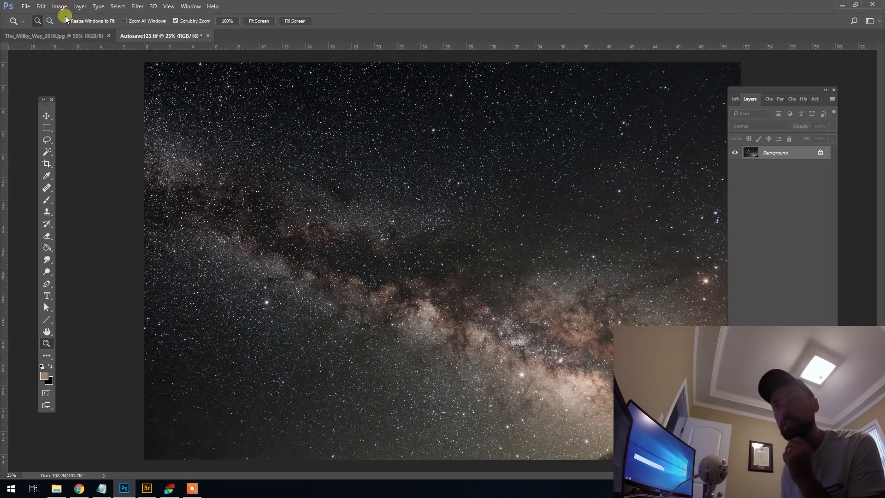
{"action": "left_click", "coordinate": [60, 6]}
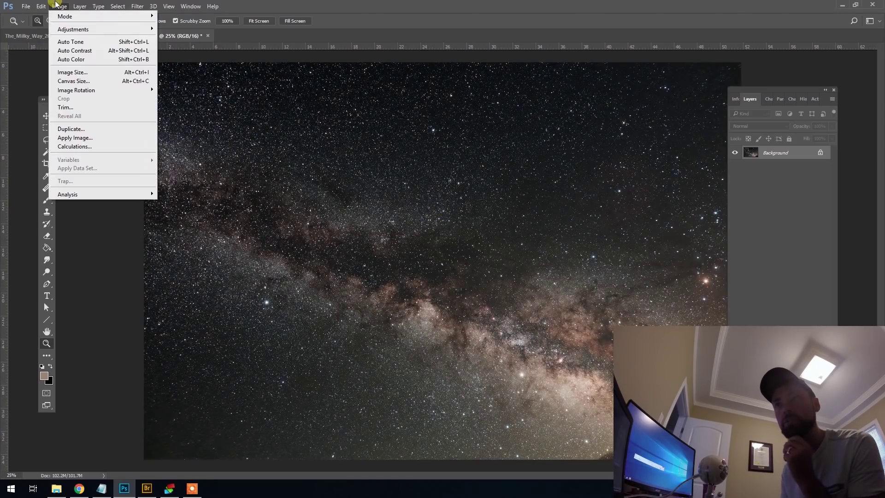
{"action": "left_click", "coordinate": [108, 73]}
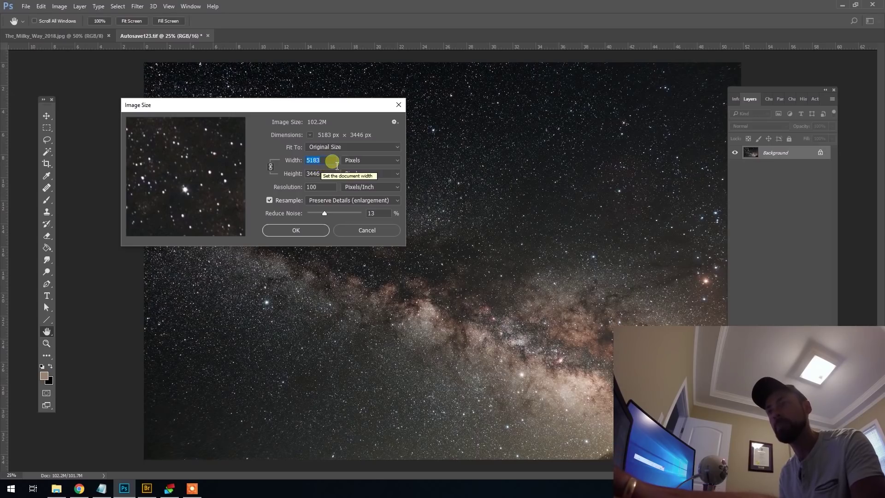
{"action": "type", "text": "3200"}
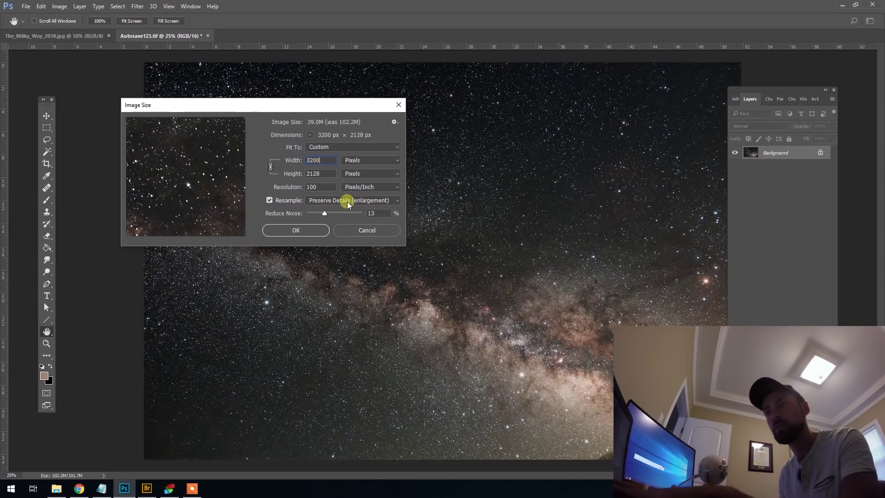
{"action": "left_click", "coordinate": [308, 233]}
{"action": "key", "text": "z"}
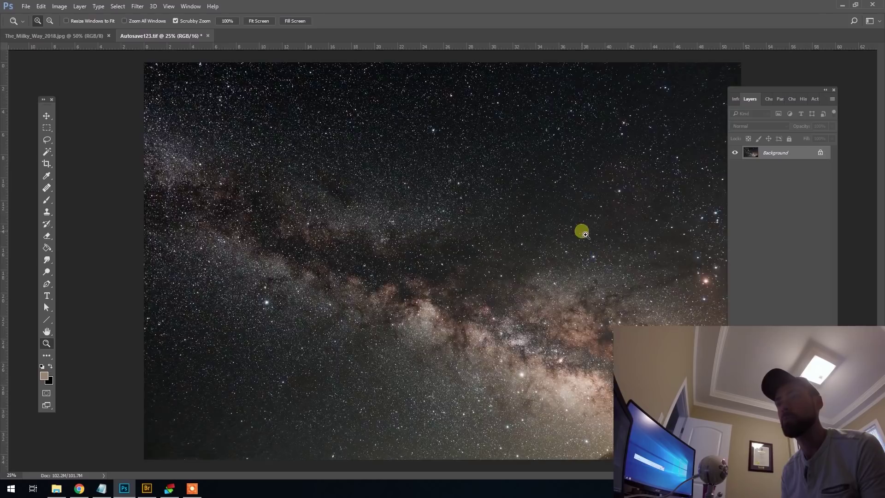
{"action": "left_click", "coordinate": [450, 271]}
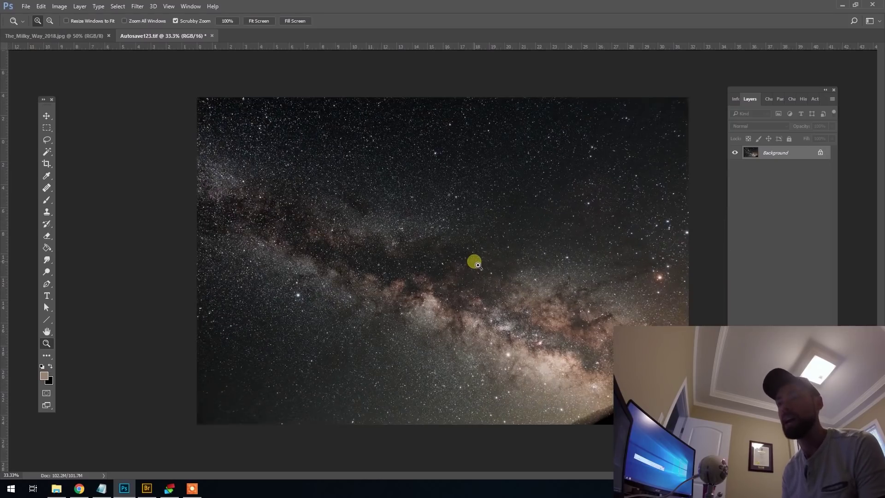
Run the "Enhance DSO and Reduce" action from the Astronomy Tools set on the resized image.
{"action": "left_click", "coordinate": [467, 271]}
{"action": "left_click", "coordinate": [513, 272], "text": "alt"}
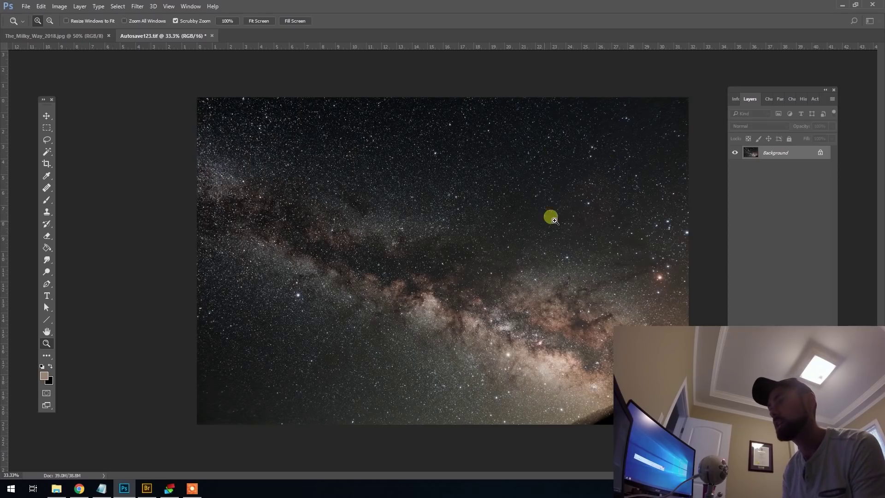
{"action": "left_click", "coordinate": [507, 246]}
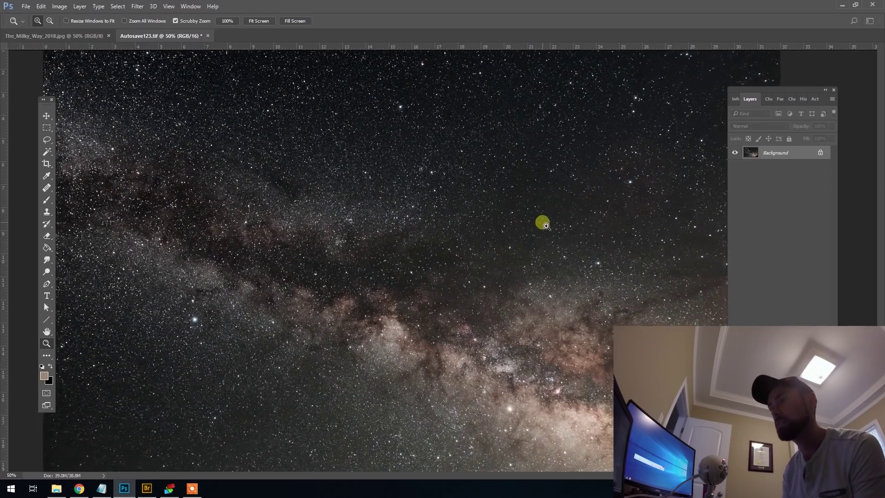
{"action": "left_click", "coordinate": [815, 101]}
{"action": "left_click_drag", "start_coordinate": [832, 138], "coordinate": [831, 207]}
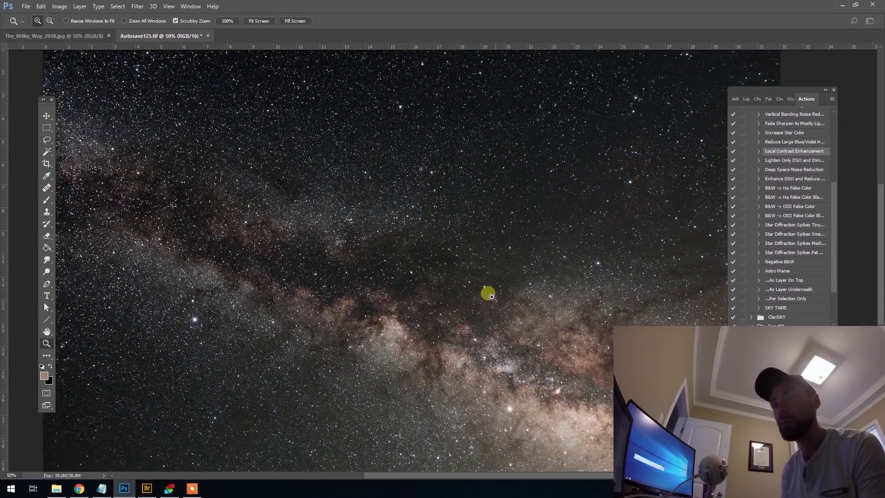
{"action": "left_click", "coordinate": [816, 180]}
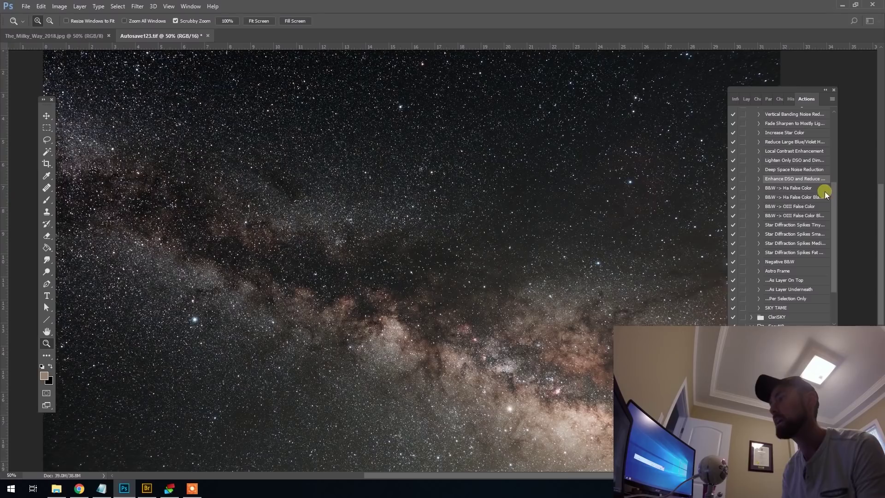
{"action": "left_click_drag", "start_coordinate": [835, 193], "coordinate": [837, 236]}
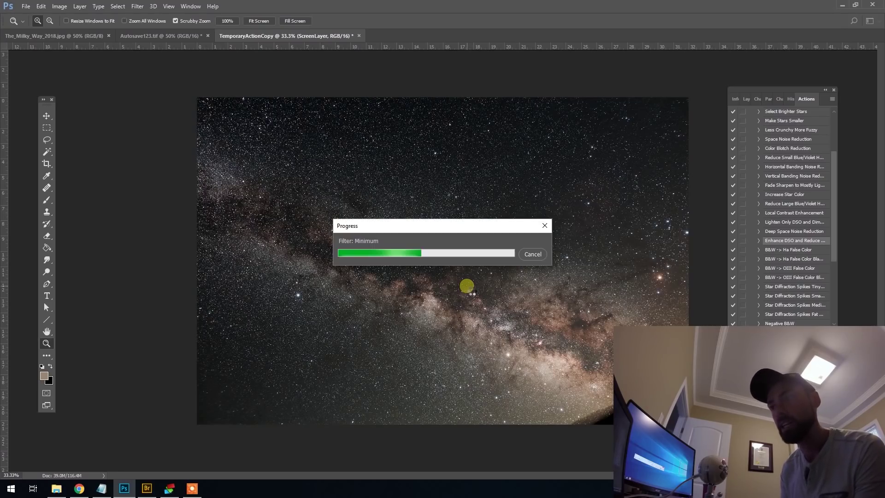
Switch to Bridge and DeepSkyStacker and close both programs while the action is running.
{"action": "left_click", "coordinate": [147, 488]}
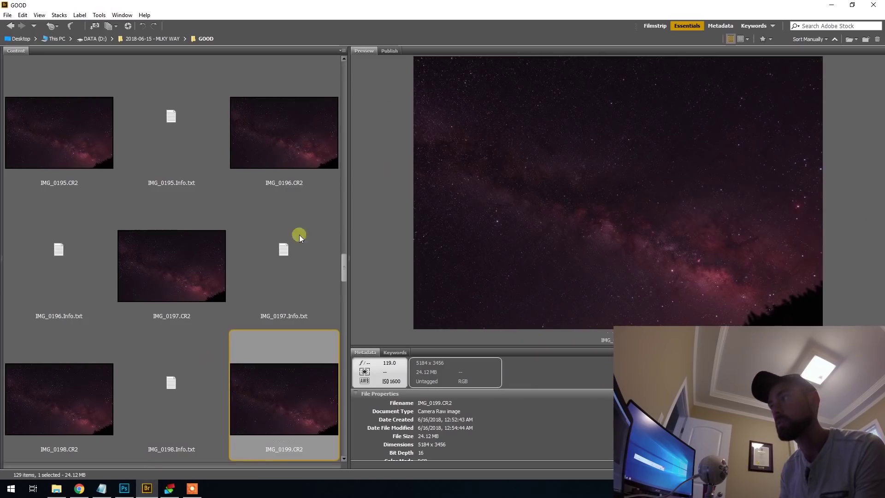
{"action": "left_click", "coordinate": [872, 5]}
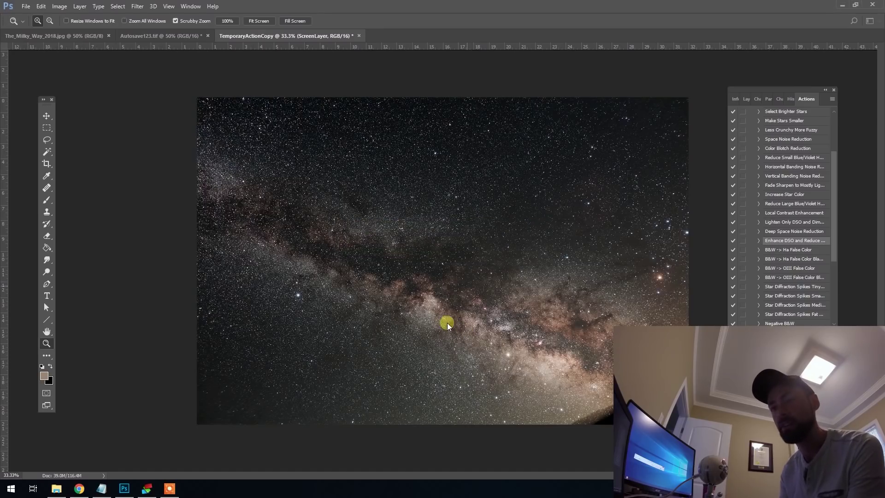
{"action": "left_click", "coordinate": [147, 488]}
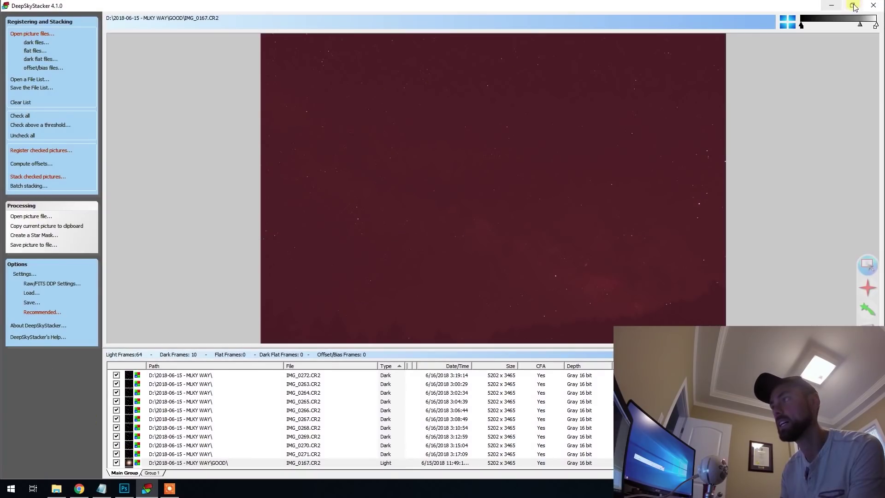
{"action": "left_click", "coordinate": [872, 6]}
Copy the entire enhanced image, revert the document to the Image Size history state and paste the copy as a new layer.
{"action": "left_click", "coordinate": [475, 282]}
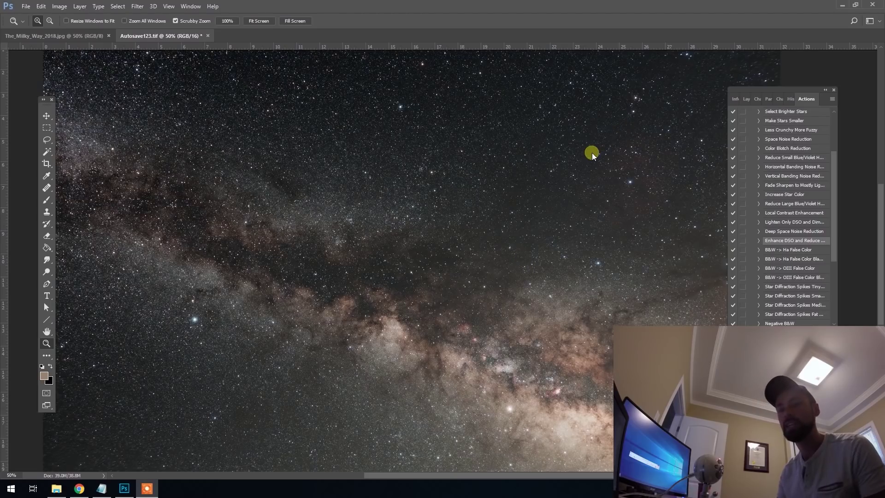
{"action": "left_click", "coordinate": [546, 283], "text": "alt"}
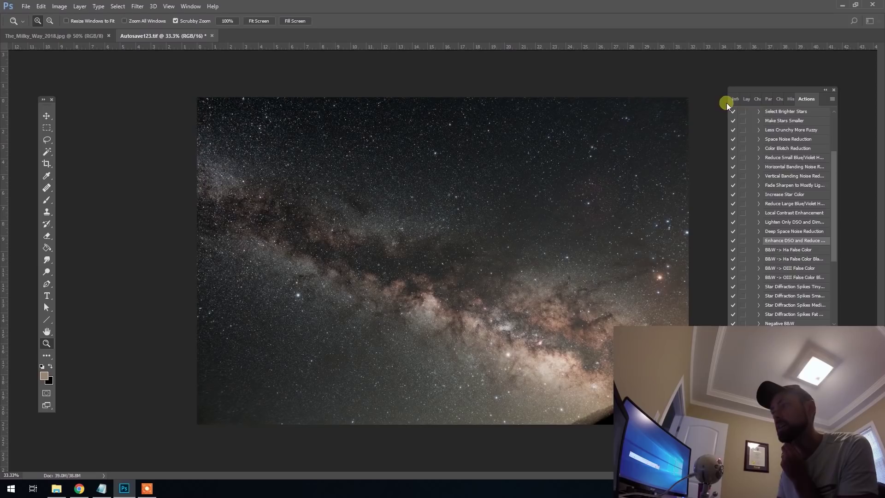
{"action": "left_click", "coordinate": [747, 100]}
{"action": "key", "text": "ctrl+a"}
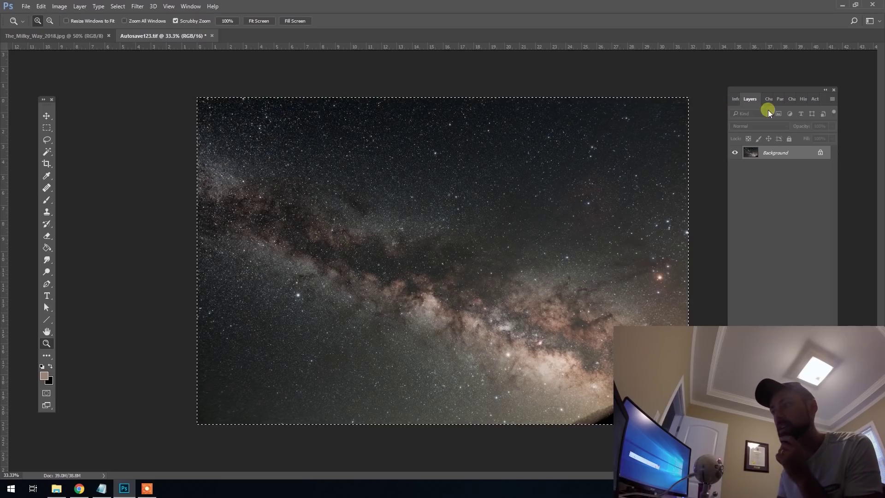
{"action": "left_click", "coordinate": [799, 98]}
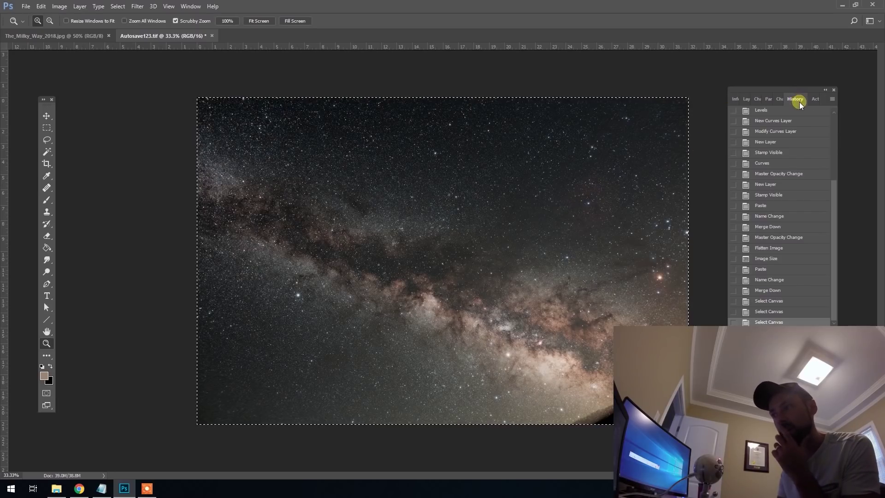
{"action": "left_click", "coordinate": [785, 260]}
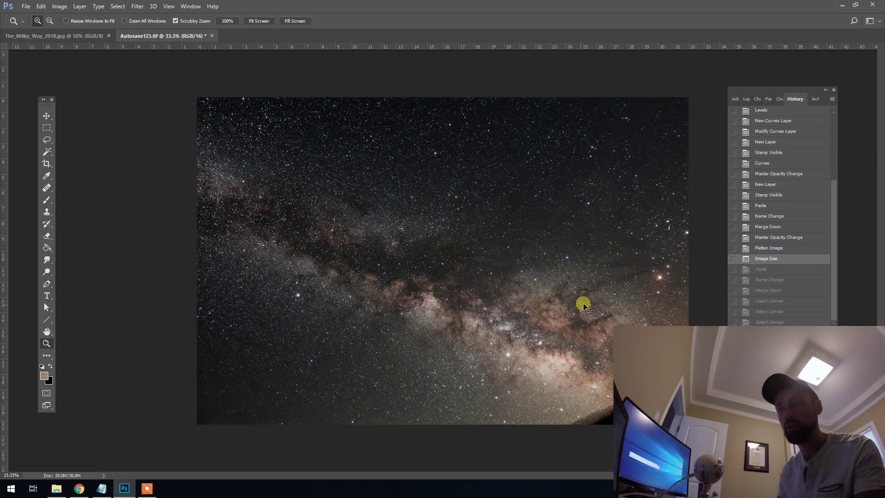
{"action": "key", "text": "ctrl+v"}
Compare the image with and without the pasted Layer 1, both up close and as a whole.
{"action": "left_click", "coordinate": [583, 317]}
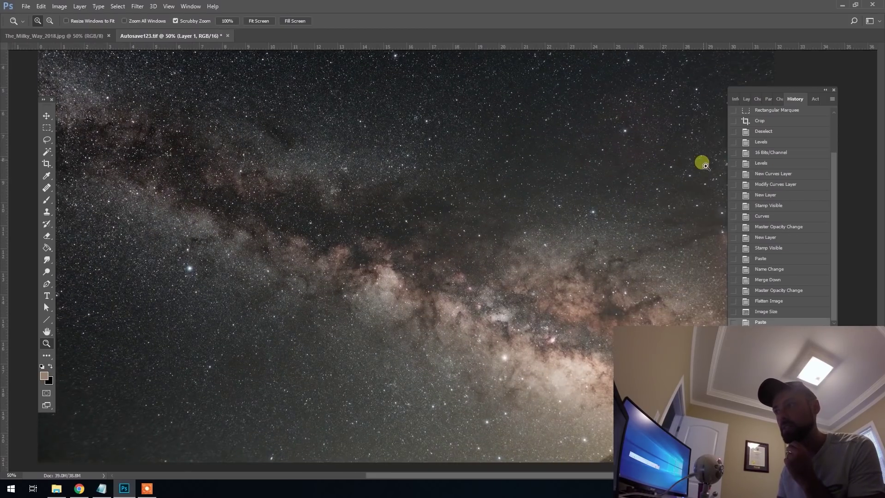
{"action": "left_click", "coordinate": [745, 99]}
{"action": "left_click", "coordinate": [736, 153]}
{"action": "left_click", "coordinate": [736, 153]}
{"action": "left_click", "coordinate": [736, 153]}
{"action": "left_click", "coordinate": [735, 153]}
{"action": "left_click", "coordinate": [736, 153]}
{"action": "left_click", "coordinate": [736, 153]}
{"action": "left_click", "coordinate": [519, 236], "text": "alt"}
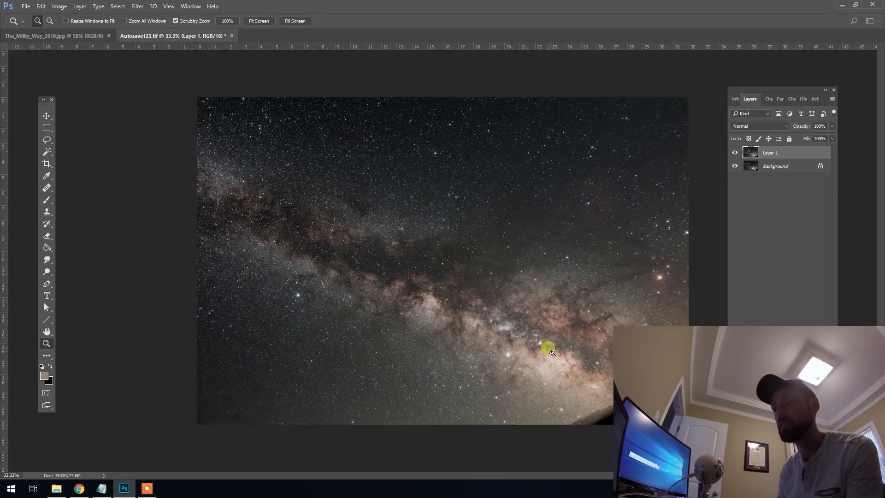
{"action": "left_click", "coordinate": [522, 296]}
{"action": "left_click", "coordinate": [735, 153]}
{"action": "left_click", "coordinate": [736, 153]}
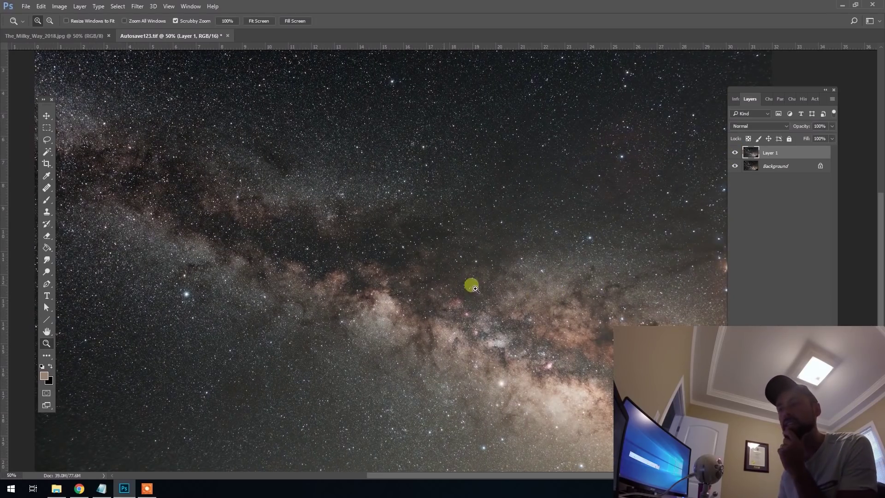
{"action": "left_click", "coordinate": [593, 341], "text": "alt"}
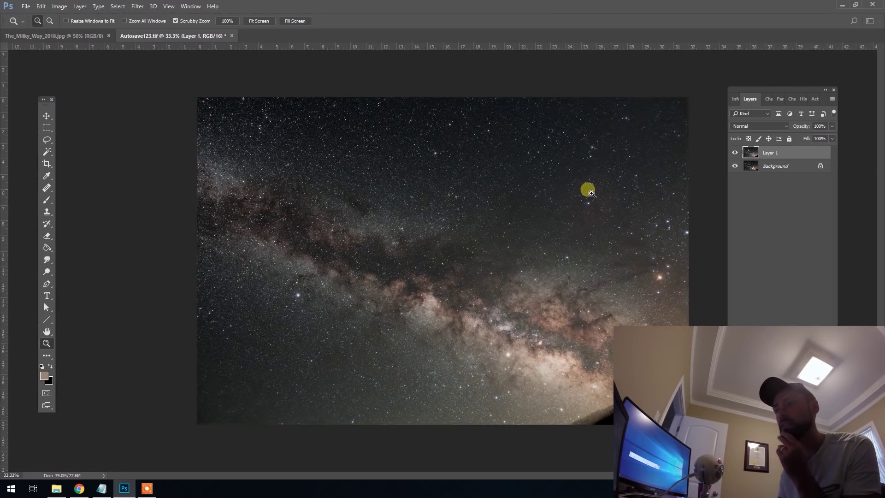
{"action": "left_click", "coordinate": [736, 153]}
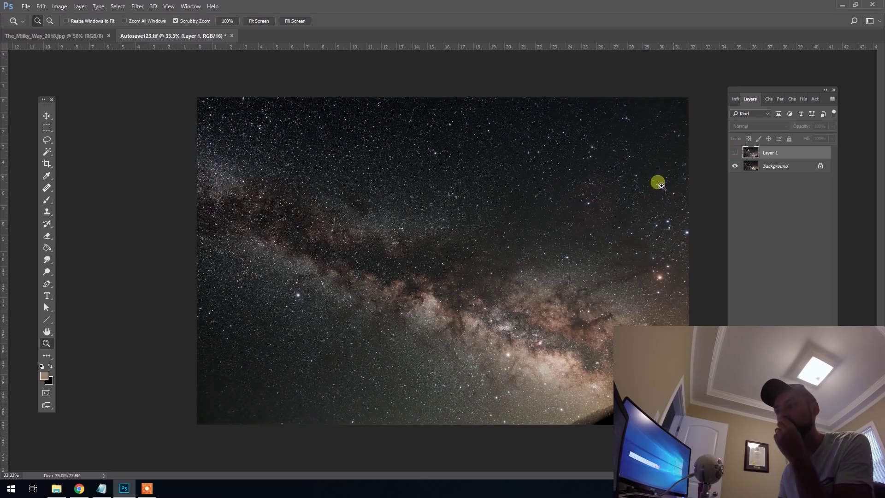
{"action": "left_click", "coordinate": [735, 153]}
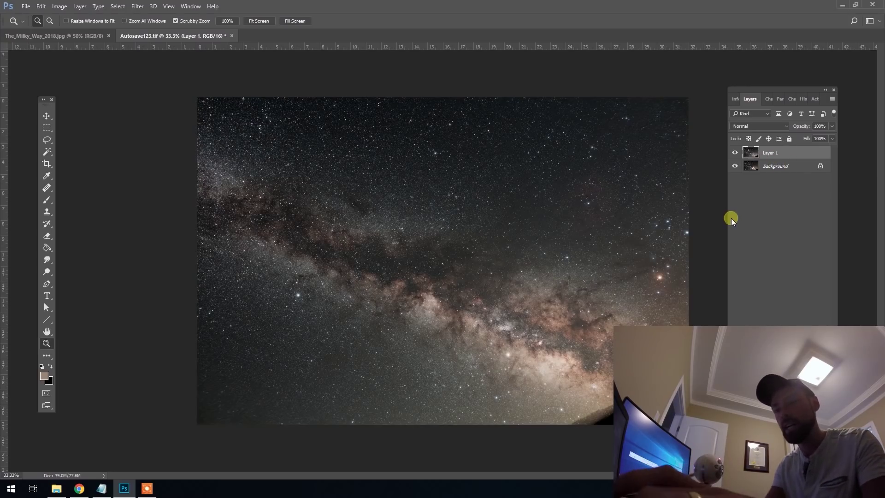
Stamp all visible layers into a new layer above Layer 1.
{"action": "key", "text": "ctrl+shift+alt+n"}
{"action": "key", "text": "ctrl+shift+alt+e"}
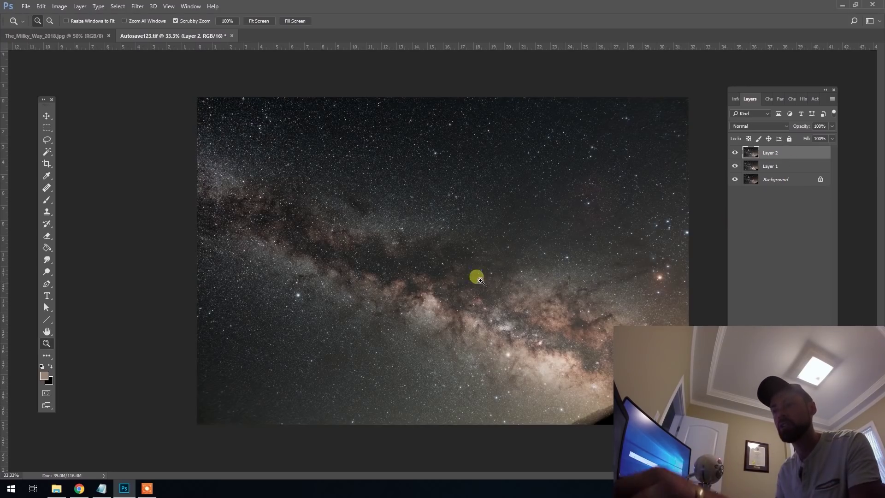
{"action": "left_click", "coordinate": [493, 343]}
{"action": "left_click", "coordinate": [420, 314]}
{"action": "left_click", "coordinate": [400, 313]}
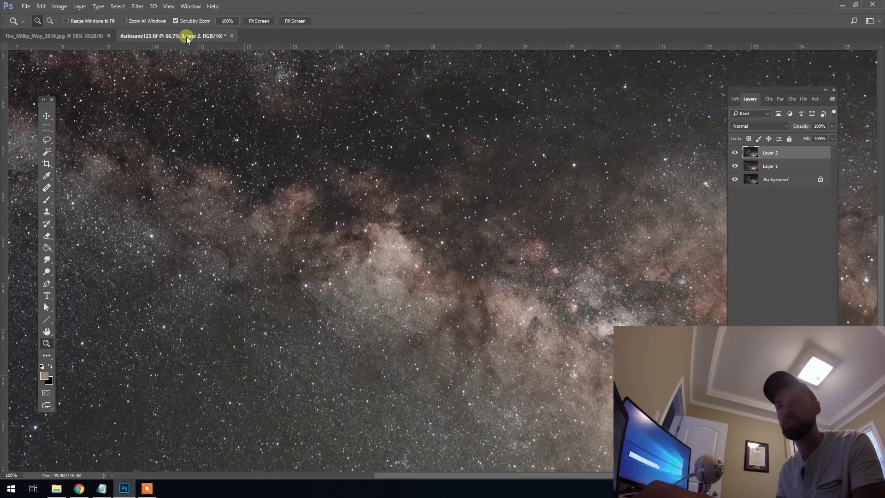
Apply Curves to Layer 2, with a sampled point at 50 for the dark sky and a raised point for the bright nebula tones.
{"action": "left_click", "coordinate": [59, 6]}
{"action": "mouse_move", "coordinate": [132, 30]}
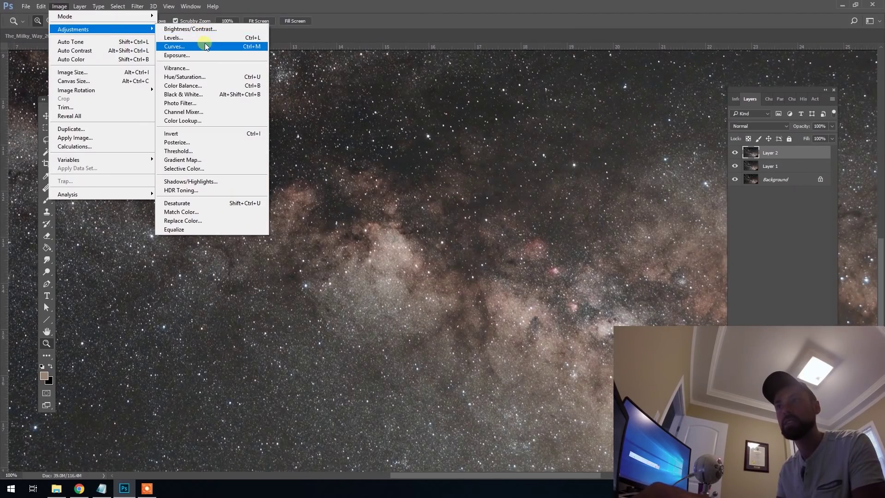
{"action": "left_click", "coordinate": [204, 44]}
{"action": "left_click_drag", "start_coordinate": [420, 62], "coordinate": [283, 47]}
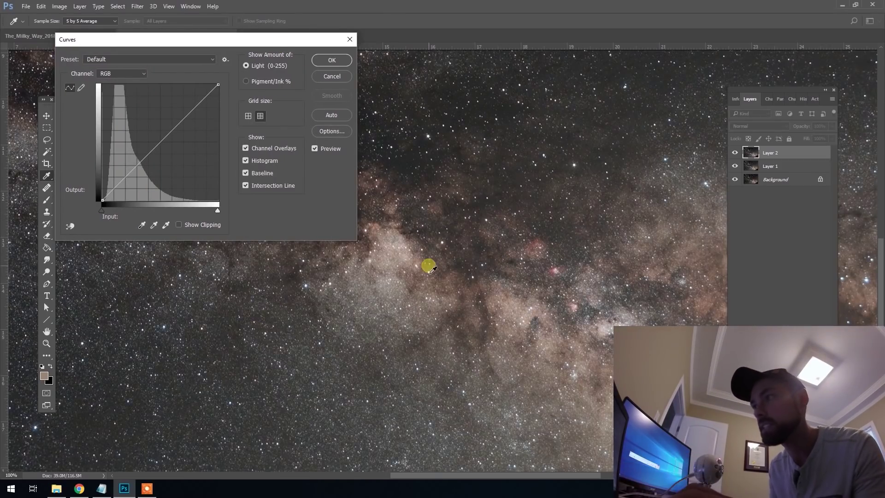
{"action": "left_click", "coordinate": [614, 148], "text": "ctrl"}
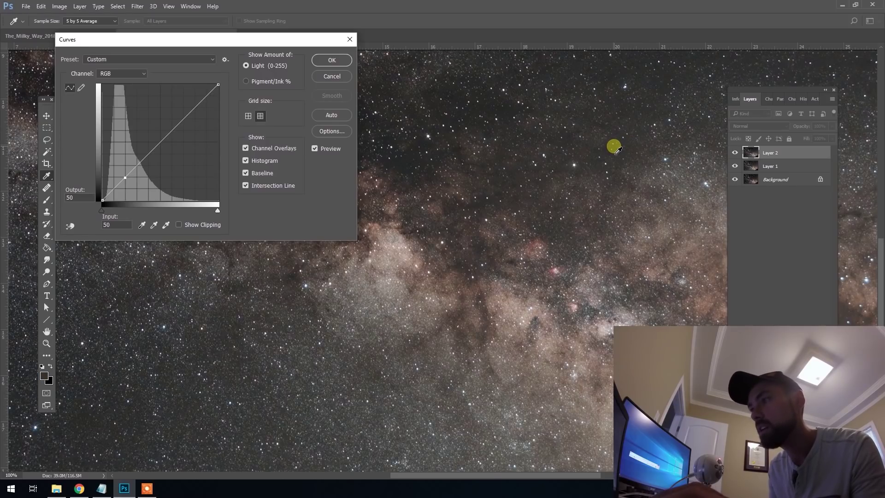
{"action": "left_click", "coordinate": [557, 279], "text": "ctrl"}
{"action": "left_click_drag", "start_coordinate": [166, 145], "coordinate": [165, 139]}
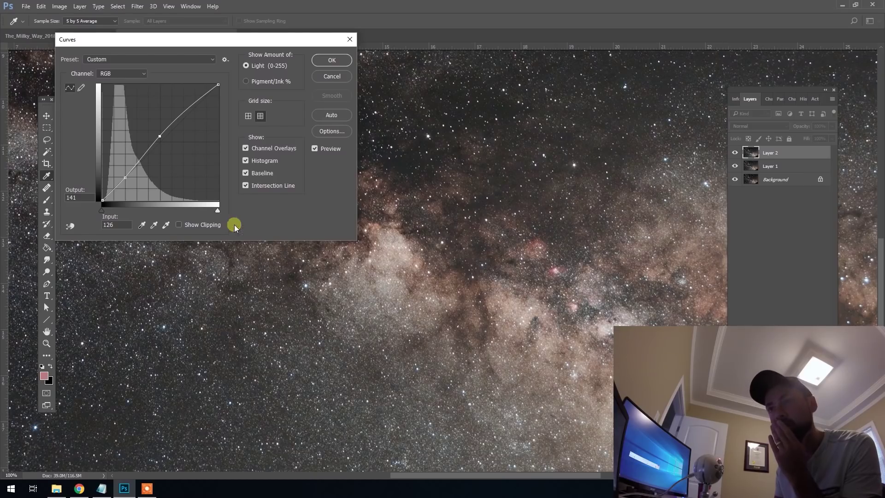
{"action": "left_click_drag", "start_coordinate": [128, 182], "coordinate": [128, 183]}
{"action": "left_click", "coordinate": [162, 137]}
{"action": "left_click_drag", "start_coordinate": [162, 139], "coordinate": [158, 134]}
{"action": "left_click", "coordinate": [333, 60]}
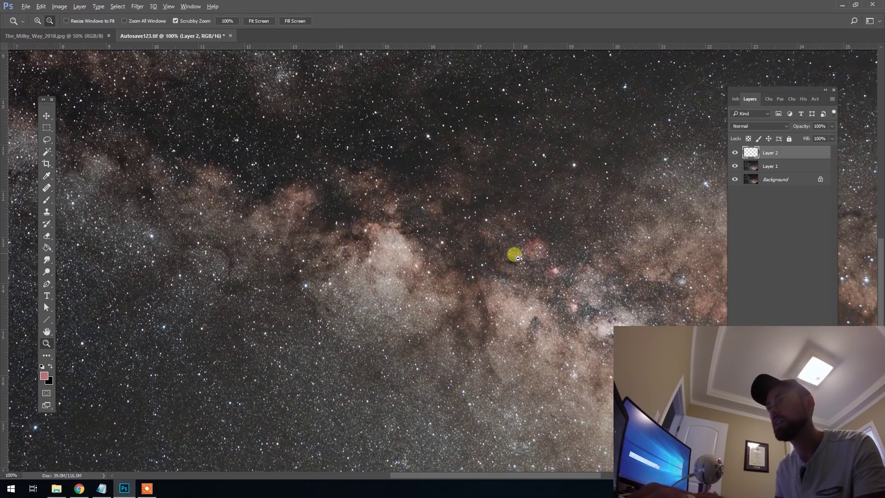
Compare the image with and without the Curves-adjusted Layer 2 and reduce that layer's opacity to 66%.
{"action": "left_click", "coordinate": [515, 255], "text": "alt"}
{"action": "left_click", "coordinate": [739, 157]}
{"action": "left_click", "coordinate": [739, 157]}
{"action": "left_click", "coordinate": [735, 152]}
{"action": "left_click", "coordinate": [735, 153]}
{"action": "left_click", "coordinate": [735, 153]}
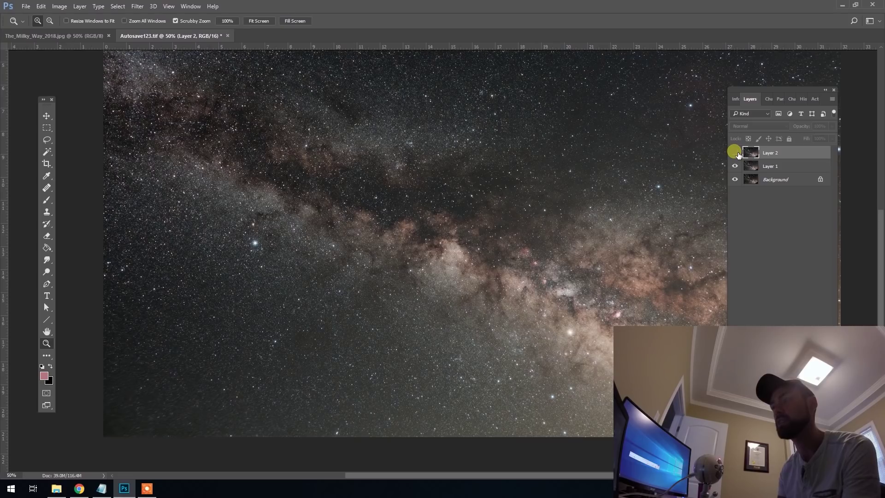
{"action": "left_click", "coordinate": [736, 153]}
{"action": "left_click", "coordinate": [735, 153]}
{"action": "left_click", "coordinate": [735, 153]}
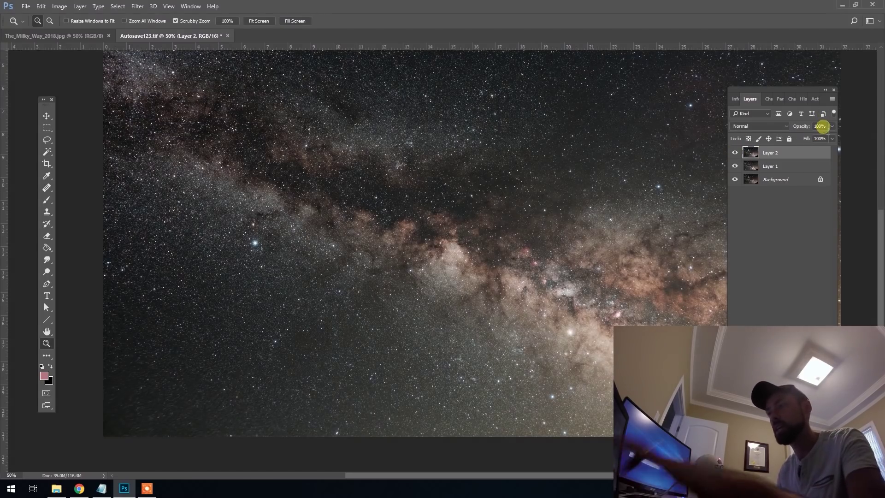
{"action": "left_click", "coordinate": [802, 126]}
{"action": "left_click_drag", "start_coordinate": [804, 128], "coordinate": [784, 125]}
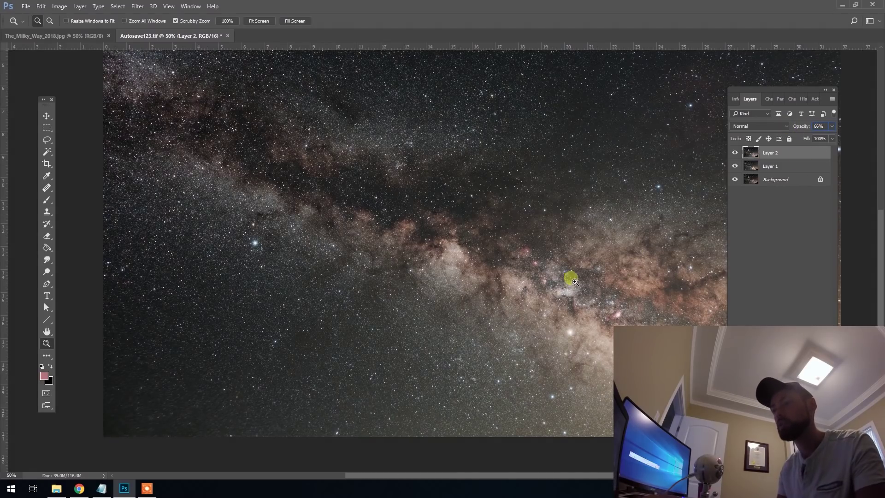
Stamp the visible image into a new layer above Layer 2.
{"action": "left_click", "coordinate": [544, 270], "text": "alt"}
{"action": "left_click", "coordinate": [548, 269]}
{"action": "left_click", "coordinate": [484, 301], "text": "alt"}
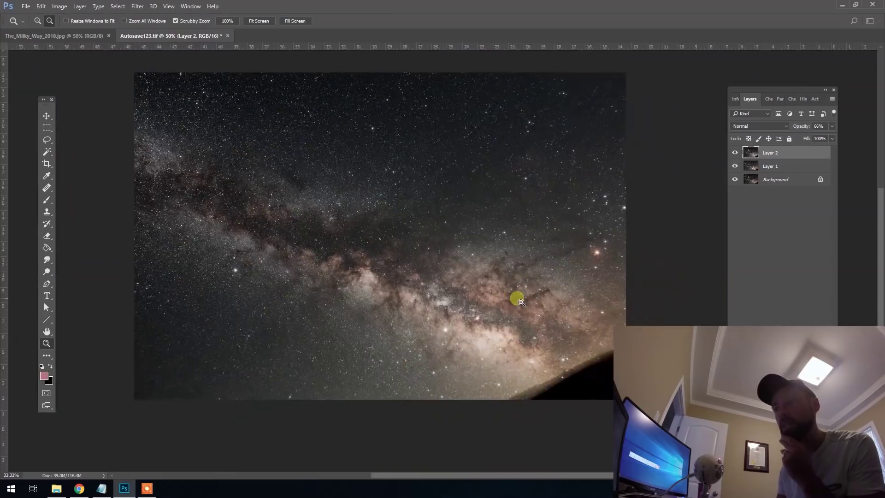
{"action": "left_click", "coordinate": [513, 297], "text": "alt"}
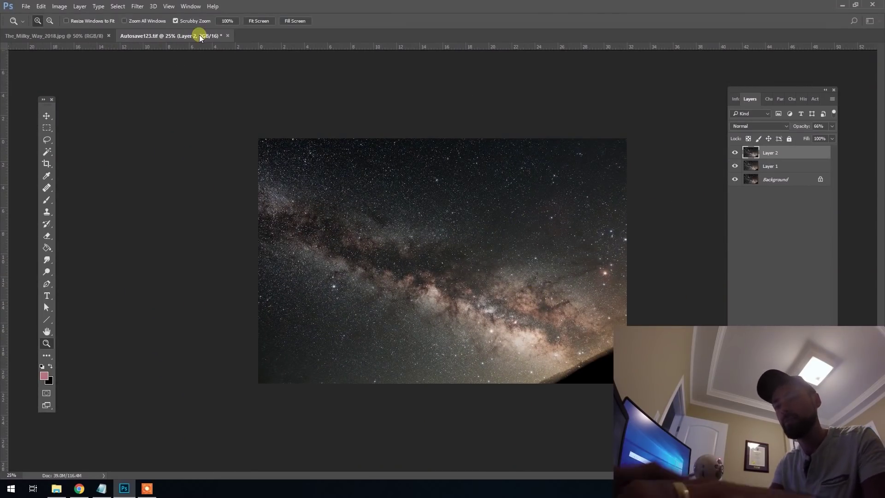
{"action": "key", "text": "ctrl+shift+alt+n"}
Select the stars on Layer 3 with Color Range set to Highlights, lowering the range slightly and raising the fuzziness.
{"action": "left_click", "coordinate": [440, 308]}
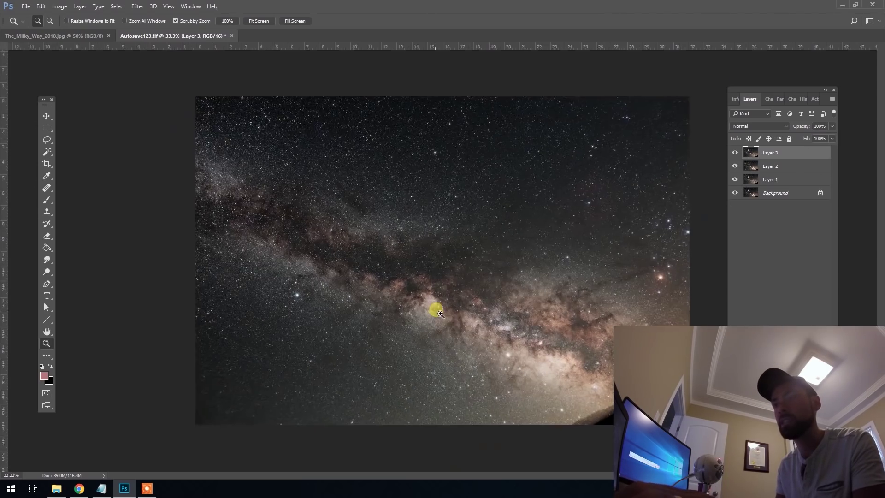
{"action": "left_click", "coordinate": [396, 295]}
{"action": "left_click", "coordinate": [363, 274]}
{"action": "left_click", "coordinate": [366, 266]}
{"action": "left_click", "coordinate": [379, 247]}
{"action": "left_click", "coordinate": [379, 244]}
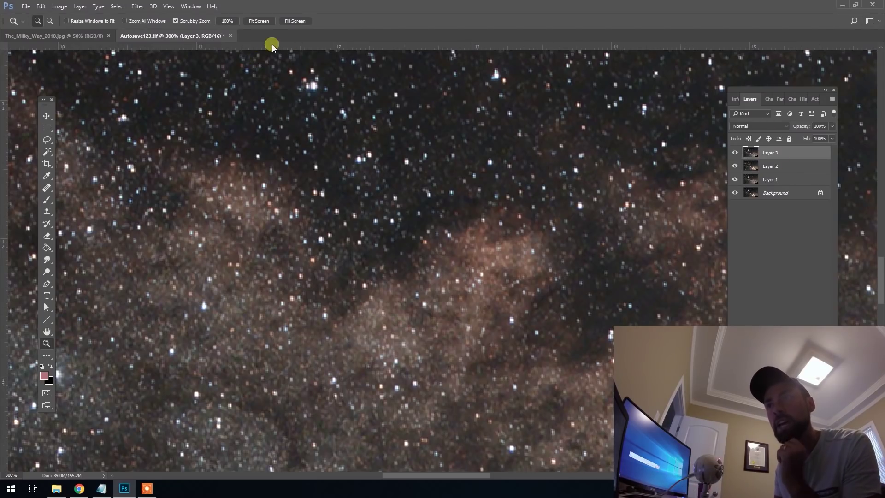
{"action": "left_click", "coordinate": [156, 7]}
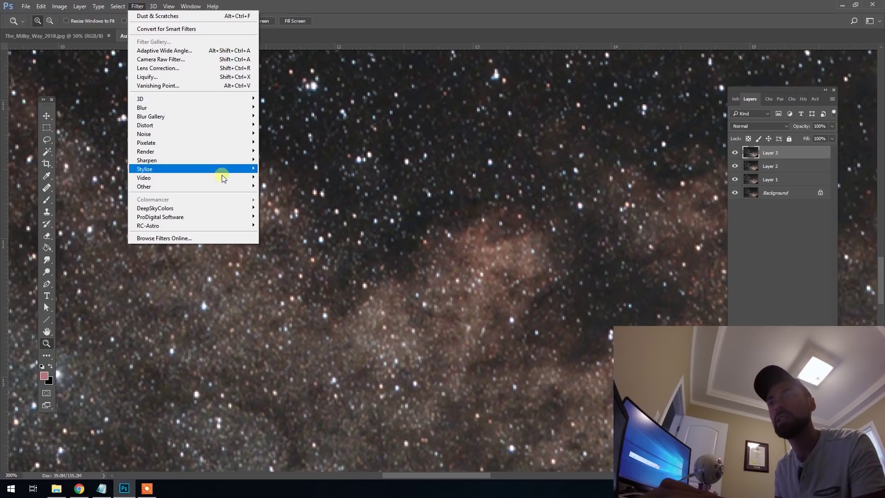
{"action": "mouse_move", "coordinate": [218, 179]}
{"action": "mouse_move", "coordinate": [224, 190]}
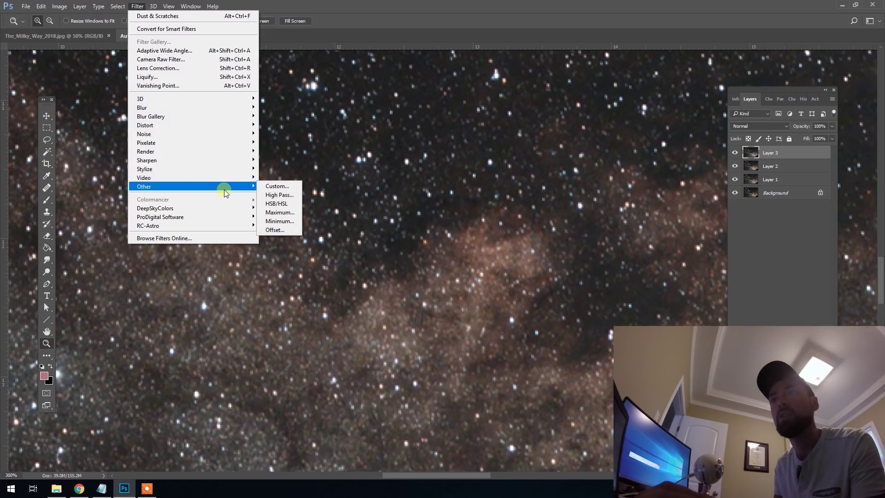
{"action": "mouse_move", "coordinate": [113, 6]}
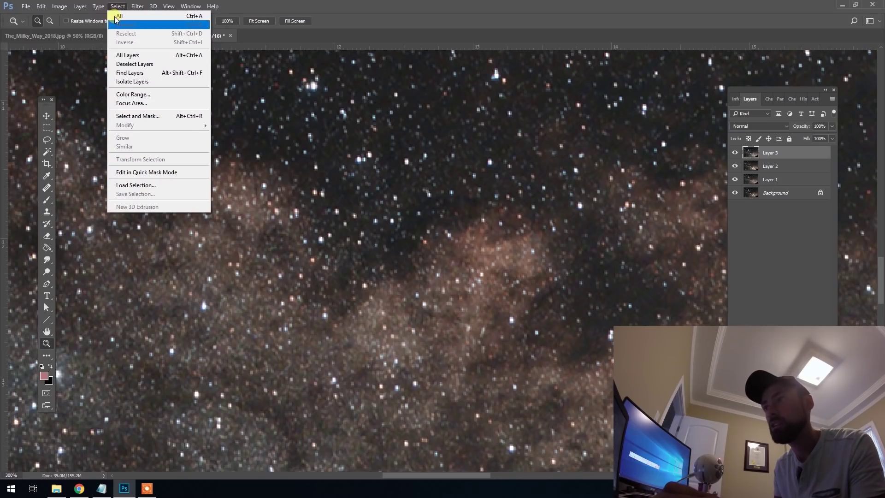
{"action": "left_click", "coordinate": [150, 93]}
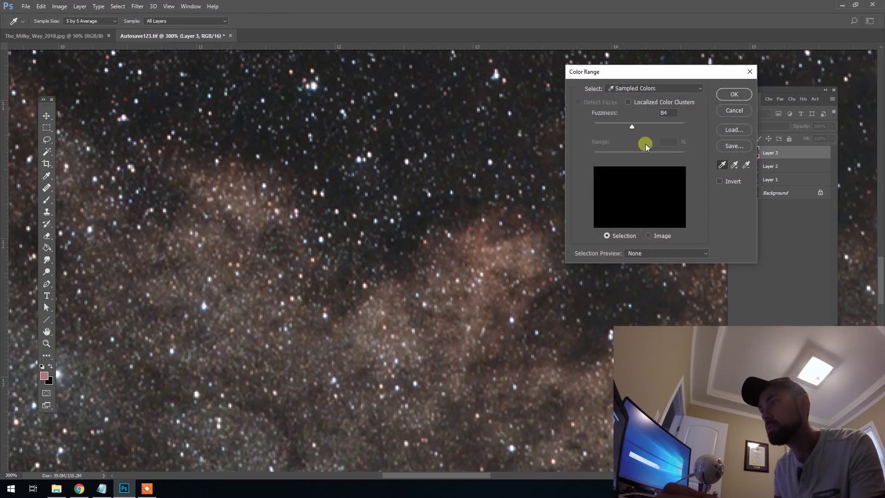
{"action": "left_click", "coordinate": [650, 87]}
{"action": "left_click", "coordinate": [649, 173]}
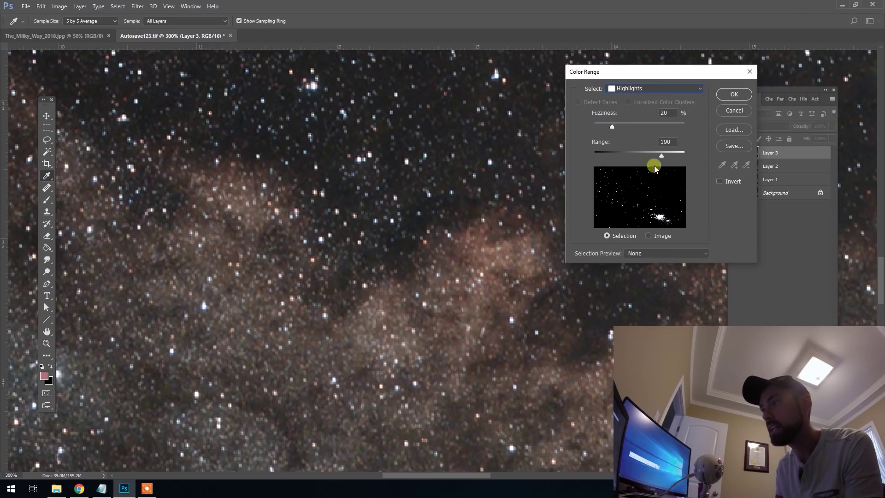
{"action": "mouse_move", "coordinate": [662, 158]}
{"action": "left_mouse_down"}
{"action": "mouse_move", "coordinate": [606, 153]}
{"action": "mouse_move", "coordinate": [674, 159]}
{"action": "mouse_move", "coordinate": [599, 154]}
{"action": "mouse_move", "coordinate": [680, 158]}
{"action": "mouse_move", "coordinate": [649, 159]}
{"action": "mouse_move", "coordinate": [657, 159]}
{"action": "left_mouse_up"}
{"action": "left_click_drag", "start_coordinate": [614, 126], "coordinate": [646, 124]}
{"action": "left_click", "coordinate": [734, 95]}
Examine which stars and bright core areas the highlights selection covers, from close up to a wider view.
{"action": "key", "text": "z"}
{"action": "left_click", "coordinate": [341, 157]}
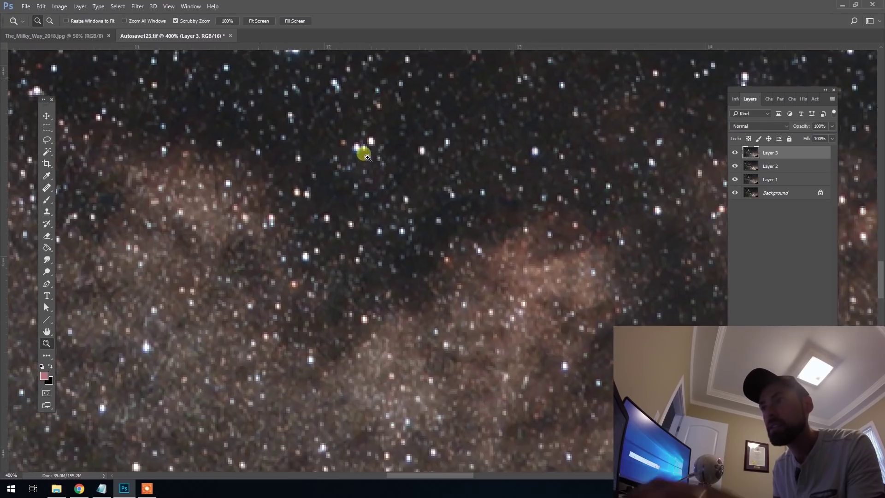
{"action": "left_click", "coordinate": [341, 156]}
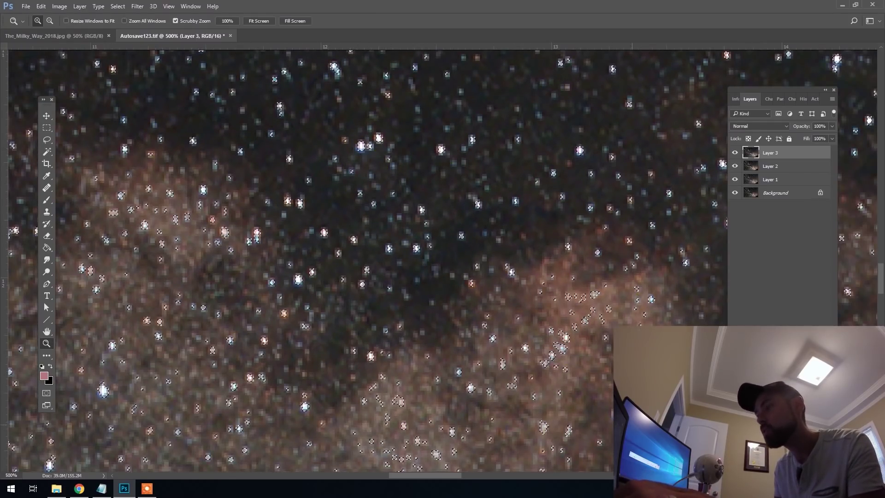
{"action": "left_click_drag", "start_coordinate": [763, 440], "coordinate": [232, 91]}
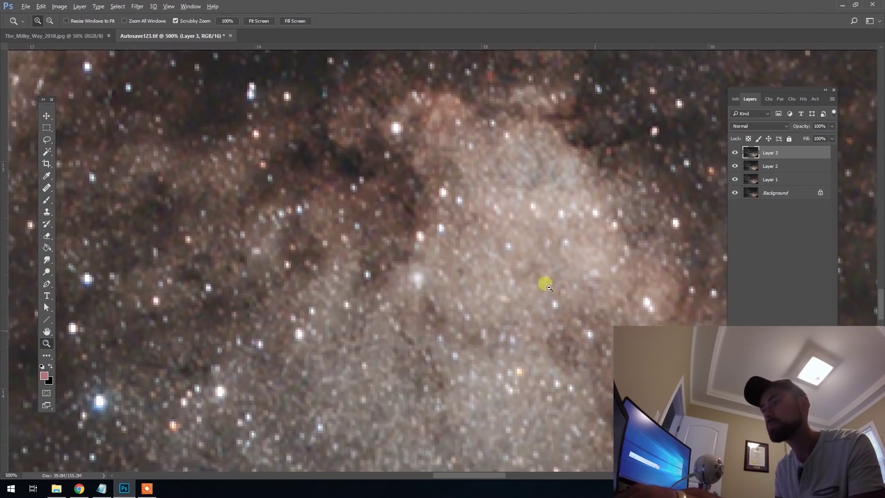
{"action": "left_click", "coordinate": [537, 278], "text": "alt"}
{"action": "left_click", "coordinate": [537, 279], "text": "alt"}
{"action": "left_click", "coordinate": [539, 279], "text": "alt"}
{"action": "left_click_drag", "start_coordinate": [544, 308], "coordinate": [397, 239]}
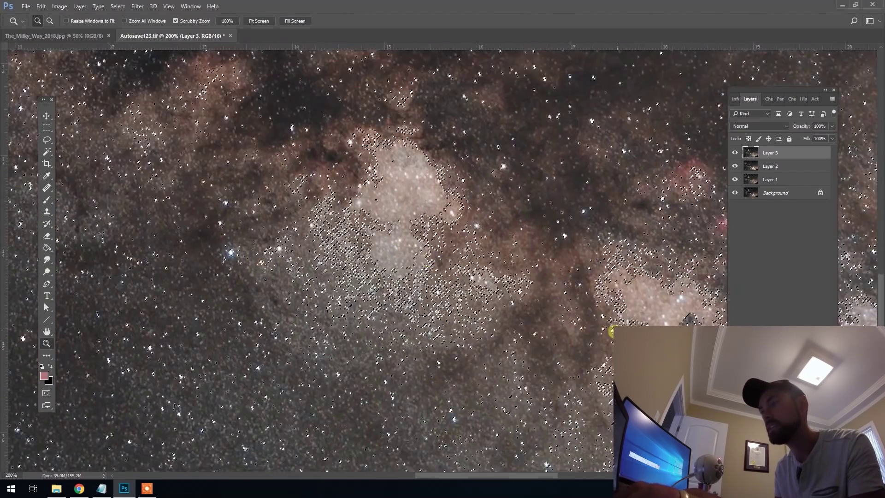
{"action": "left_click", "coordinate": [624, 345], "text": "alt"}
{"action": "left_click", "coordinate": [624, 346], "text": "alt"}
{"action": "left_click_drag", "start_coordinate": [641, 358], "coordinate": [403, 248]}
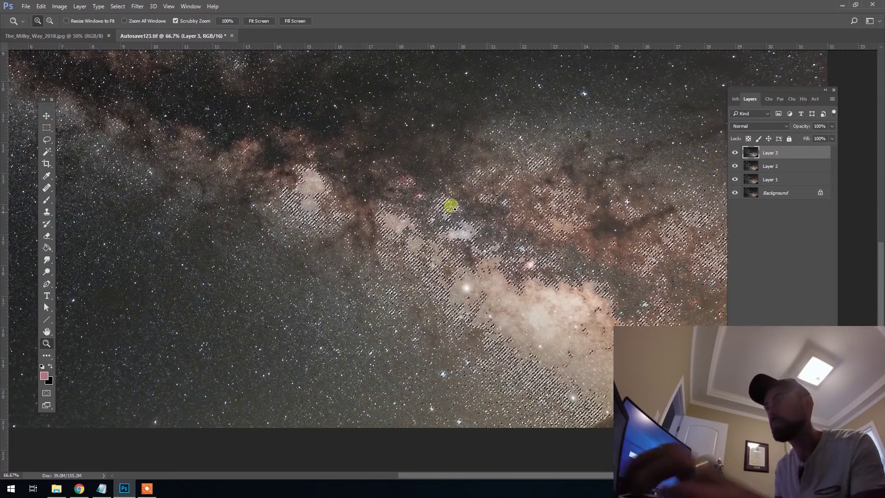
Apply the Minimum filter to the selected highlights of Layer 3 with a 1-pixel radius and Squareness preserved.
{"action": "left_click", "coordinate": [141, 7]}
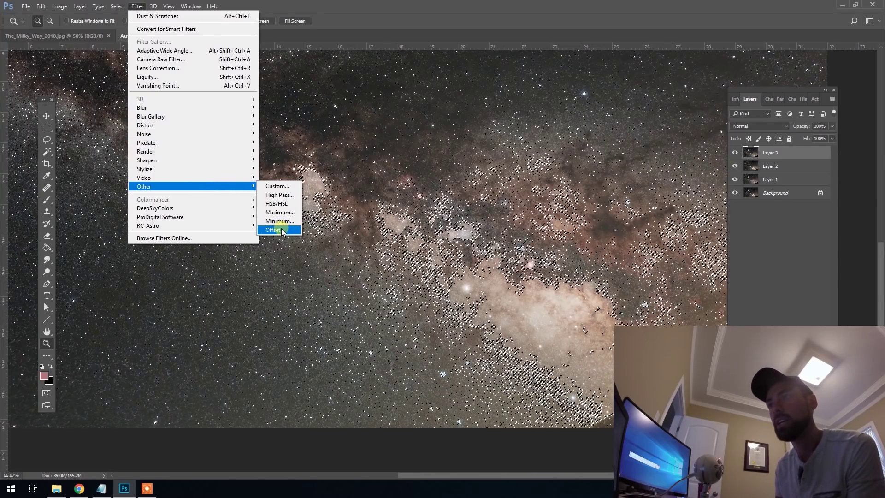
{"action": "left_click", "coordinate": [293, 221]}
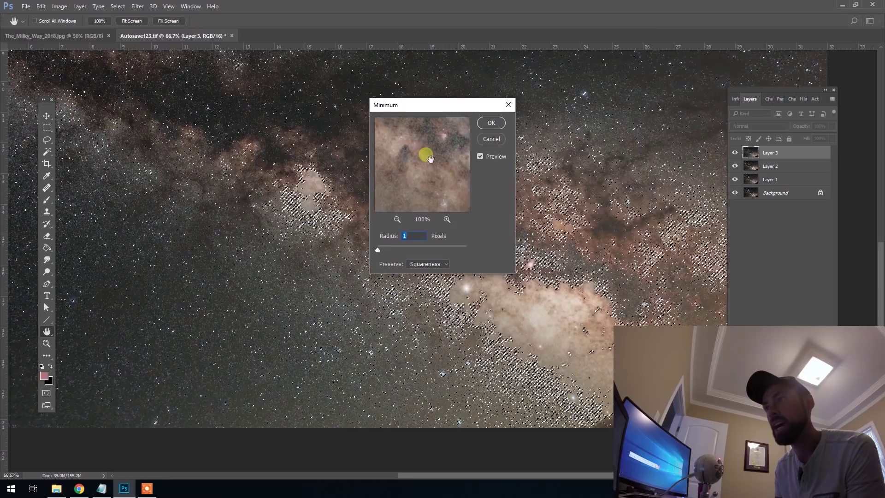
{"action": "left_click", "coordinate": [492, 123]}
{"action": "key", "text": "z"}
{"action": "left_click", "coordinate": [47, 128]}
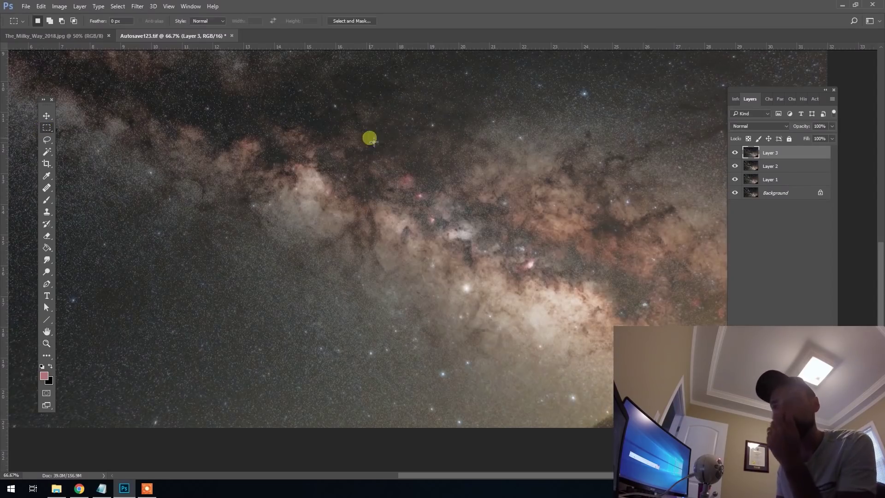
Compare the stars with and without the Minimum-filtered Layer 3, in the wide view and close up.
{"action": "left_click", "coordinate": [736, 152]}
{"action": "left_click", "coordinate": [736, 152]}
{"action": "left_click_drag", "start_coordinate": [475, 199], "coordinate": [475, 289]}
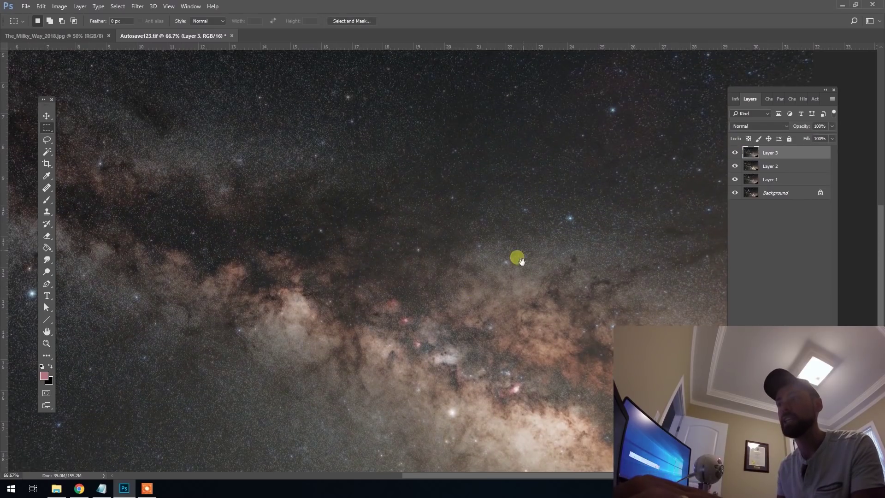
{"action": "left_click", "coordinate": [46, 343]}
{"action": "left_click_drag", "start_coordinate": [354, 233], "coordinate": [444, 241]}
{"action": "left_click", "coordinate": [736, 152]}
{"action": "left_click", "coordinate": [736, 152]}
{"action": "left_click", "coordinate": [736, 152]}
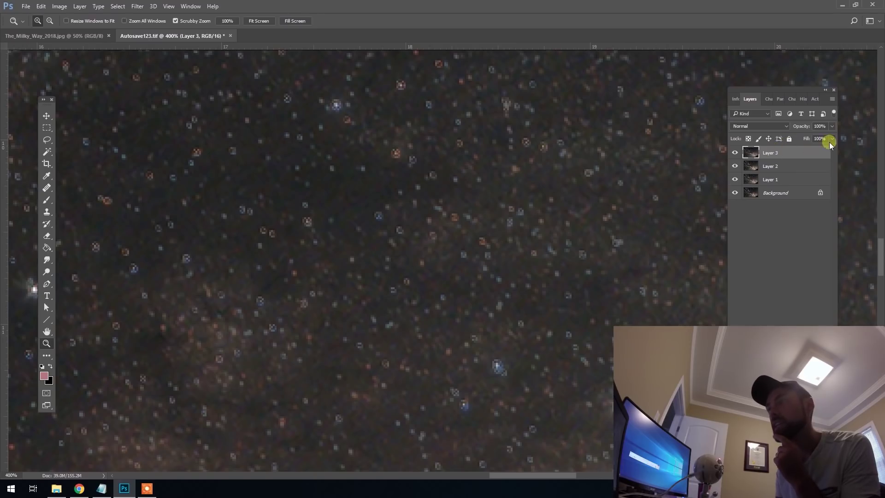
Reduce Layer 3's opacity to 33% and check the softened star reduction against the layers below.
{"action": "left_click_drag", "start_coordinate": [792, 135], "coordinate": [806, 125]}
{"action": "type", "text": "33"}
{"action": "left_click", "coordinate": [735, 152]}
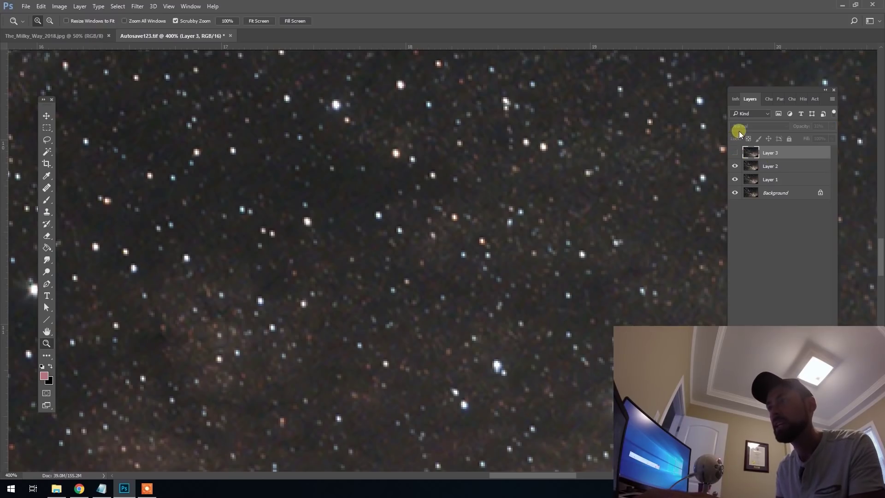
{"action": "left_click", "coordinate": [735, 153]}
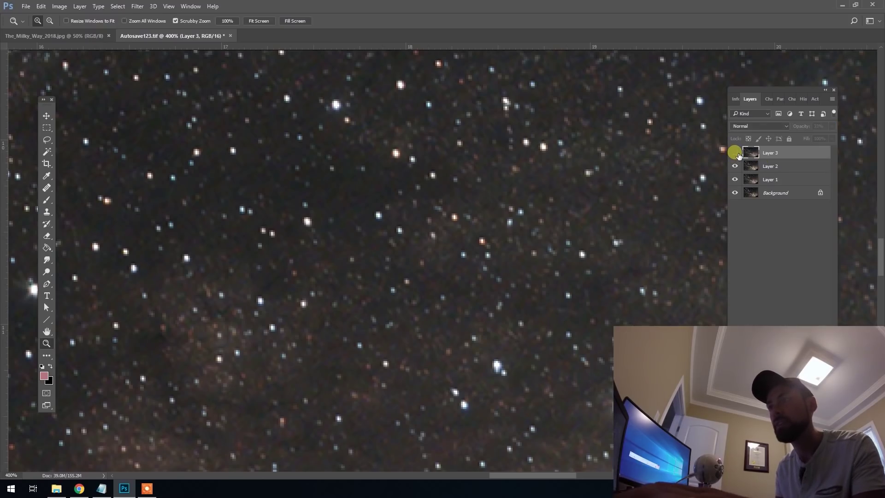
Compare the reddish nebulae near the Milky Way core close up with and without Layer 3.
{"action": "scroll", "coordinate": [525, 132], "scroll_direction": "down", "scroll_amount": 10}
{"action": "scroll", "coordinate": [573, 287], "scroll_direction": "right", "scroll_amount": 4}
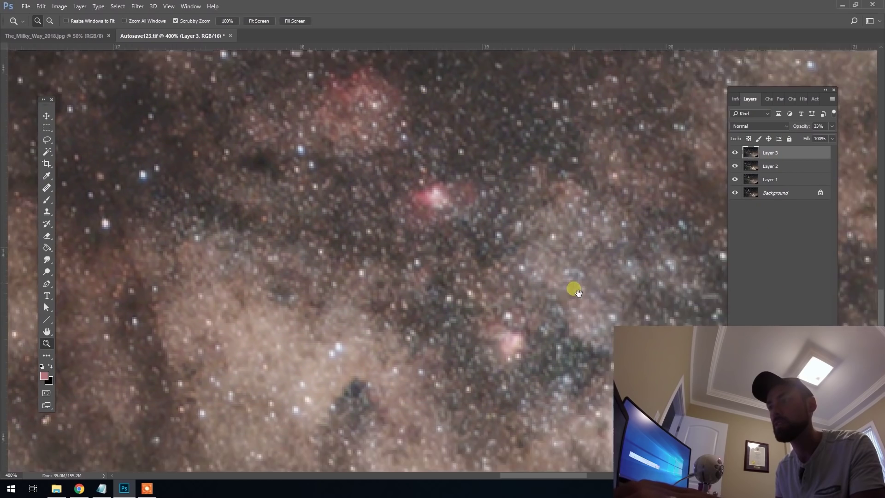
{"action": "left_click", "coordinate": [551, 270], "text": "alt"}
{"action": "left_click", "coordinate": [735, 153]}
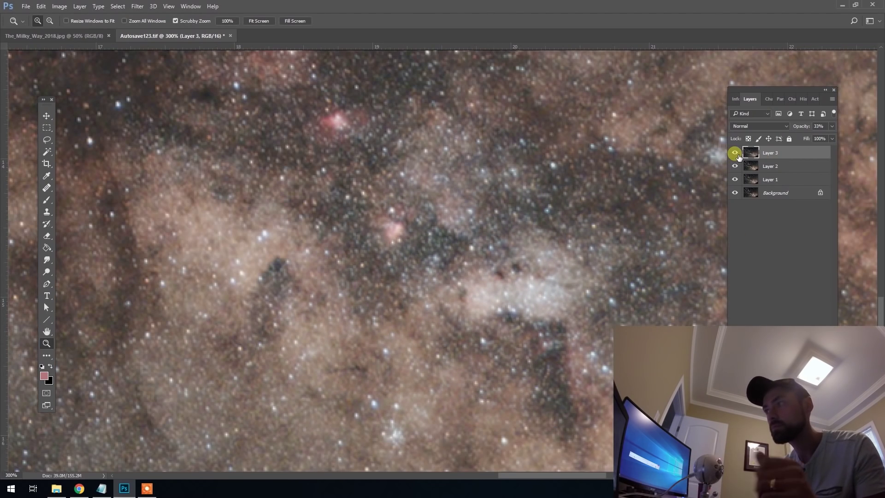
{"action": "left_click", "coordinate": [735, 153]}
{"action": "left_click", "coordinate": [735, 153]}
{"action": "left_click", "coordinate": [735, 152]}
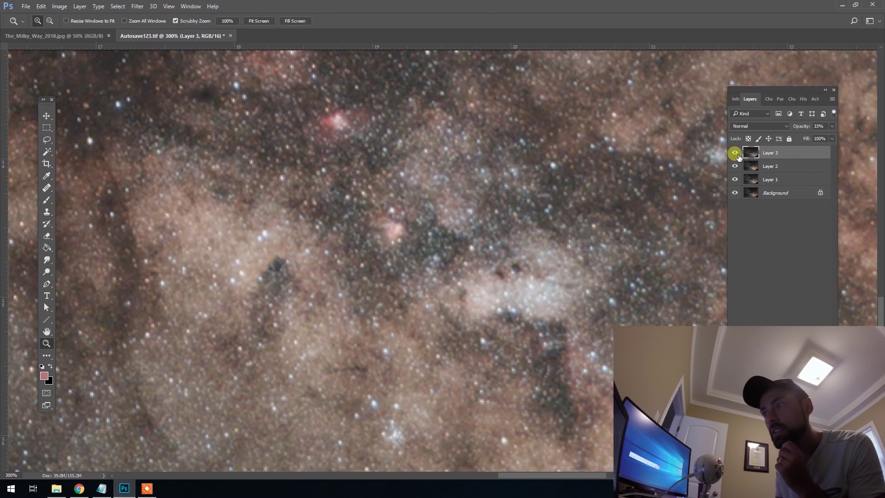
Compare the Milky Way band in a wider view with and without Layer 3.
{"action": "left_click", "coordinate": [508, 280], "text": "alt"}
{"action": "left_click", "coordinate": [508, 269], "text": "alt"}
{"action": "left_click", "coordinate": [507, 259], "text": "alt"}
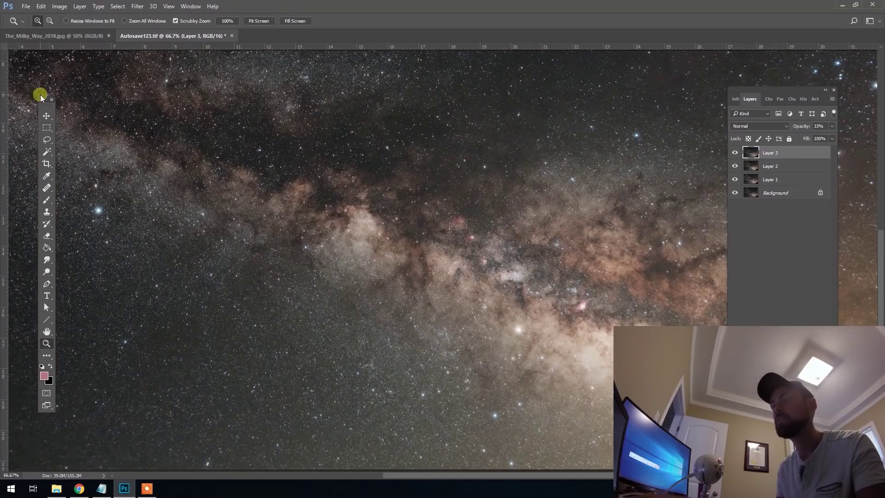
{"action": "left_click", "coordinate": [46, 129]}
{"action": "left_click", "coordinate": [735, 153]}
{"action": "left_click", "coordinate": [735, 153]}
{"action": "left_click", "coordinate": [735, 152]}
{"action": "left_click", "coordinate": [737, 156]}
{"action": "left_click", "coordinate": [737, 155]}
{"action": "left_click", "coordinate": [736, 155]}
{"action": "left_click", "coordinate": [47, 343]}
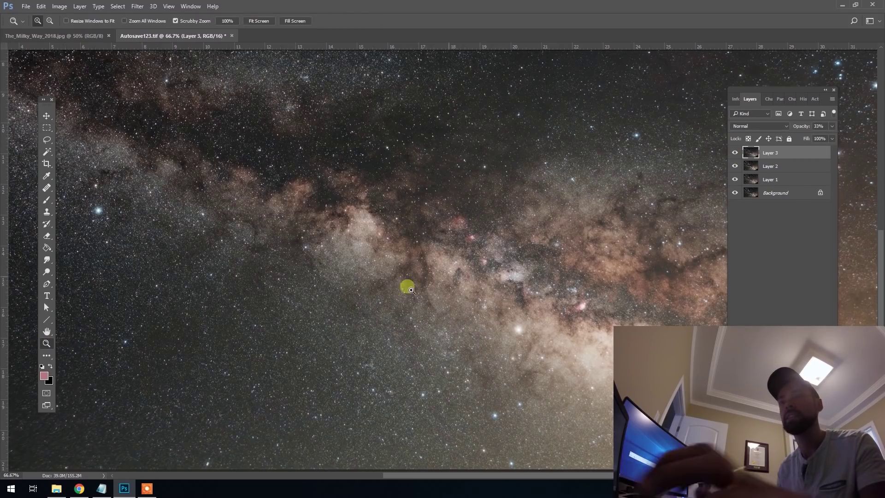
Compare the overall image with and without Layer 3, ending with the whole frame in view.
{"action": "left_click", "coordinate": [203, 322], "text": "alt"}
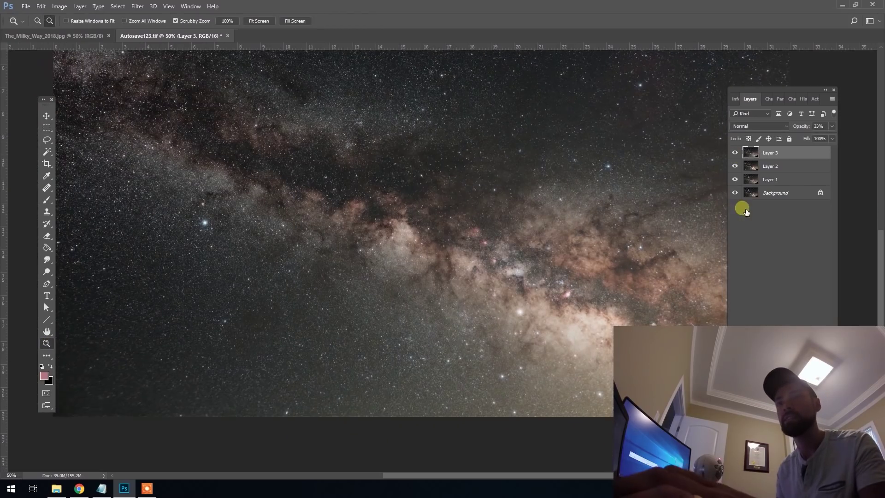
{"action": "left_click", "coordinate": [737, 154]}
{"action": "left_click", "coordinate": [737, 154]}
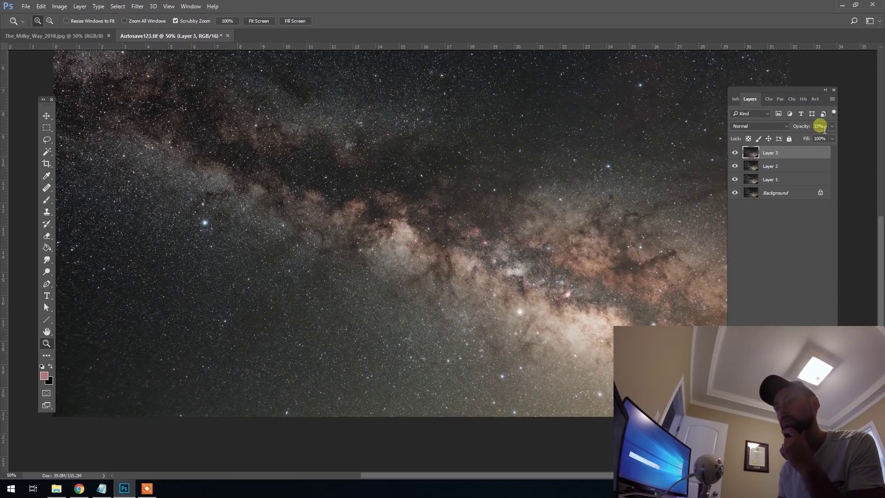
{"action": "left_click", "coordinate": [492, 233], "text": "alt"}
{"action": "left_click", "coordinate": [561, 301]}
{"action": "left_click", "coordinate": [736, 152]}
{"action": "left_click", "coordinate": [735, 152]}
{"action": "left_click", "coordinate": [736, 153]}
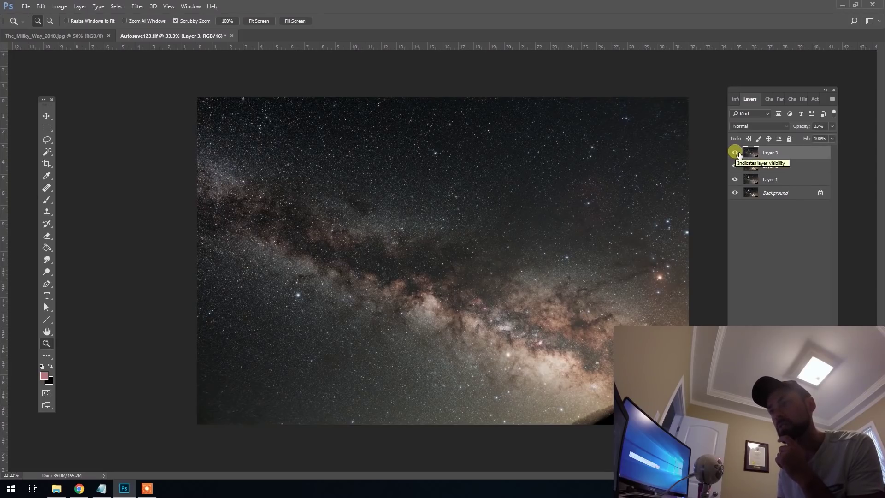
Stamp all visible layers into a new layer above Layer 3.
{"action": "left_click", "coordinate": [783, 167]}
{"action": "left_click", "coordinate": [796, 151]}
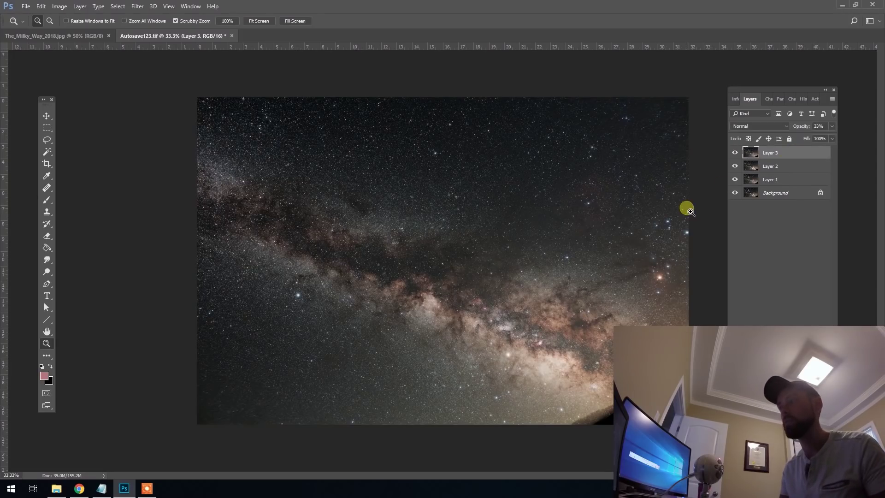
{"action": "key", "text": "ctrl+shift+alt+e"}
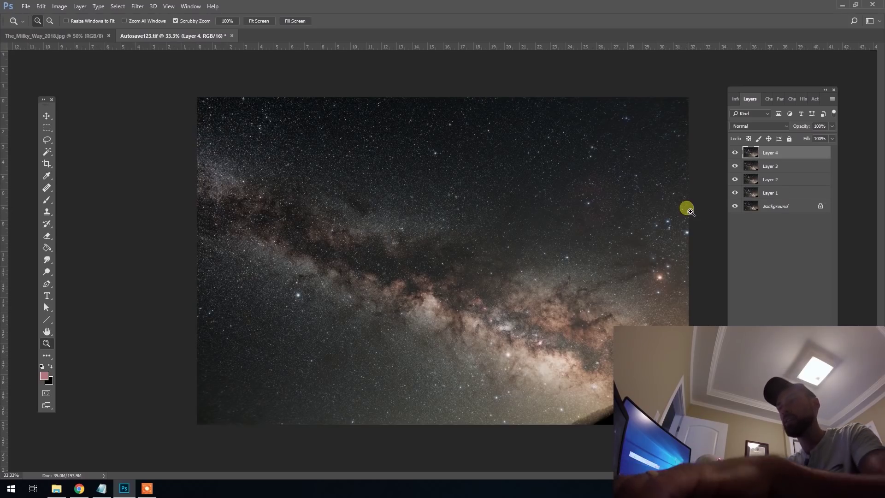
Examine the stars and the Milky Way core in the stamped image at different magnifications.
{"action": "left_click", "coordinate": [555, 261]}
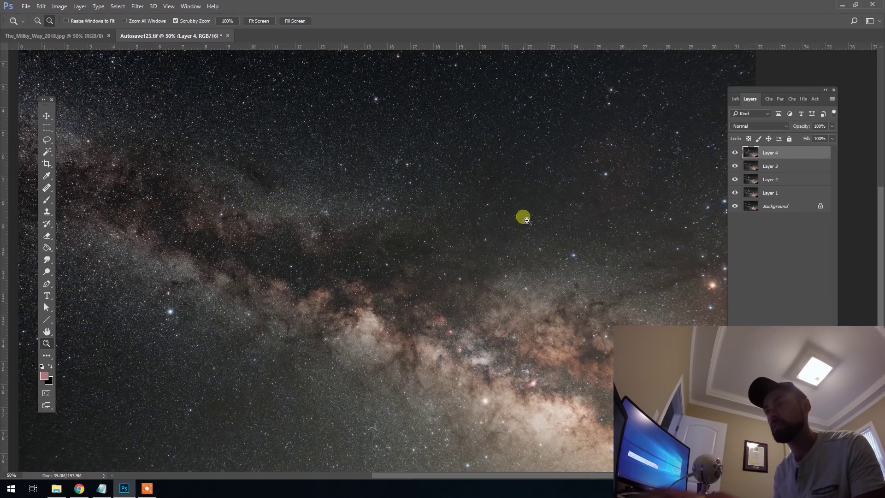
{"action": "left_click", "coordinate": [561, 208], "text": "alt"}
{"action": "left_click", "coordinate": [419, 324]}
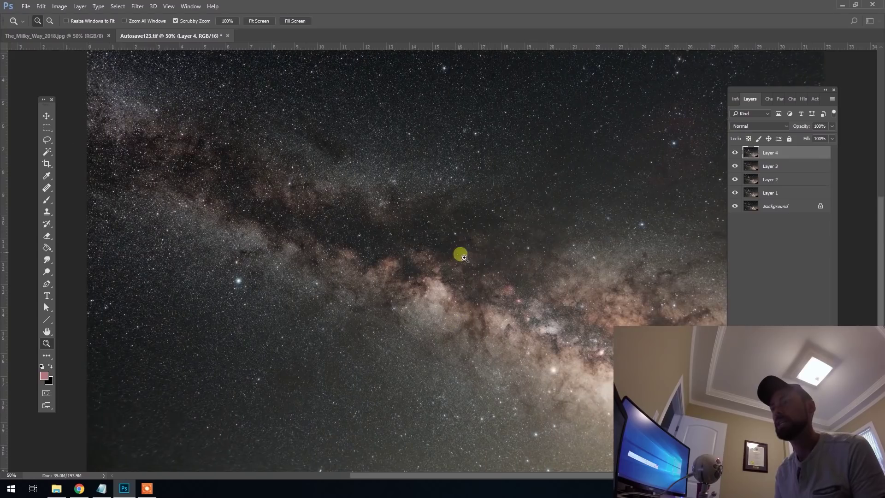
{"action": "left_click", "coordinate": [430, 204]}
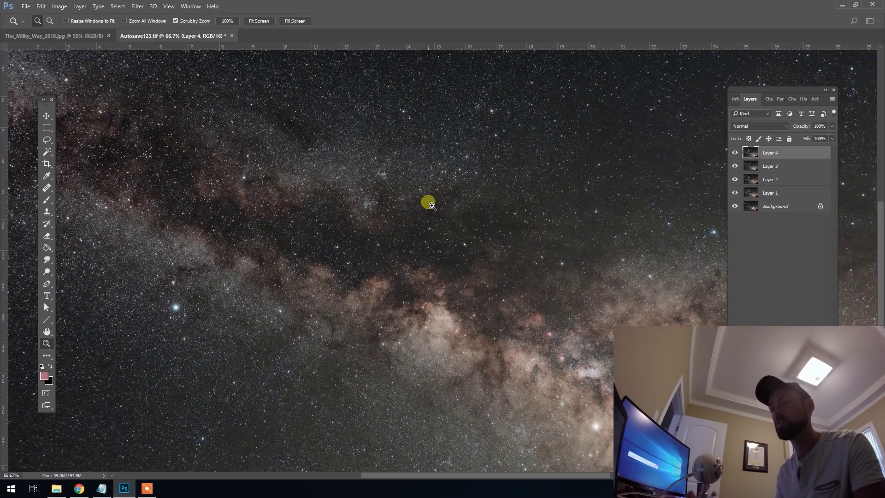
{"action": "key", "text": "ctrl+minus"}
{"action": "key", "text": "ctrl+minus"}
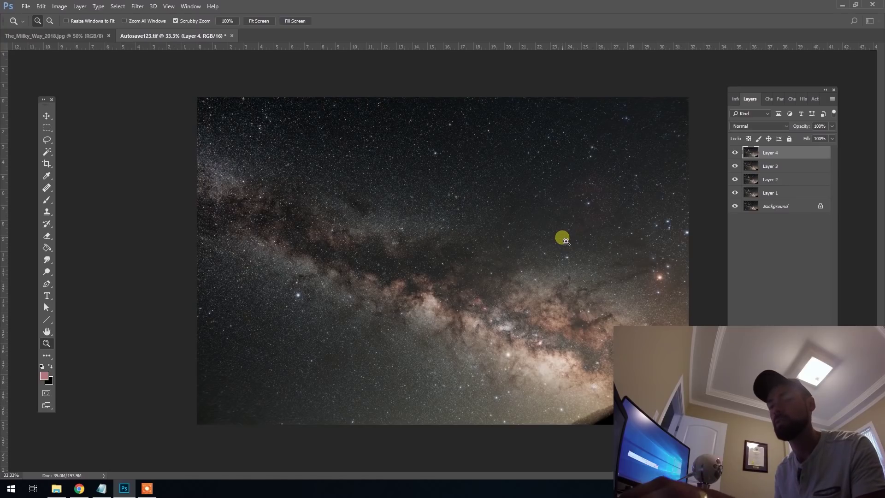
{"action": "left_click", "coordinate": [565, 241]}
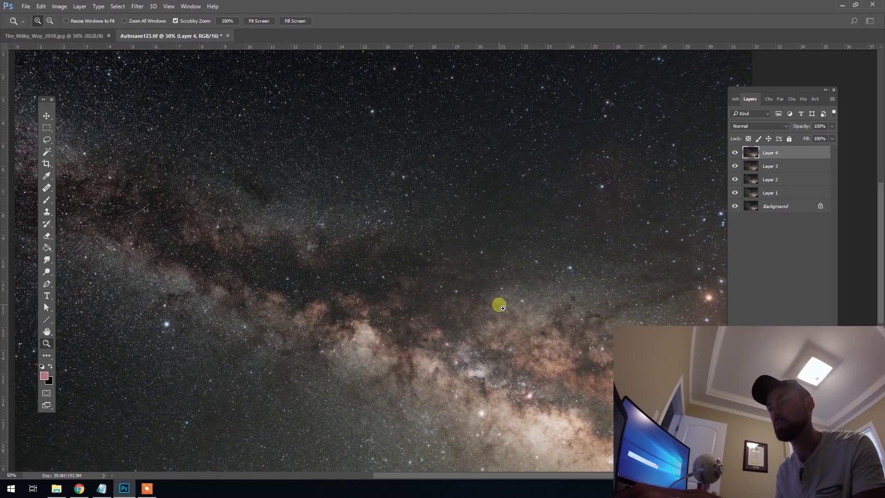
{"action": "left_click", "coordinate": [388, 354]}
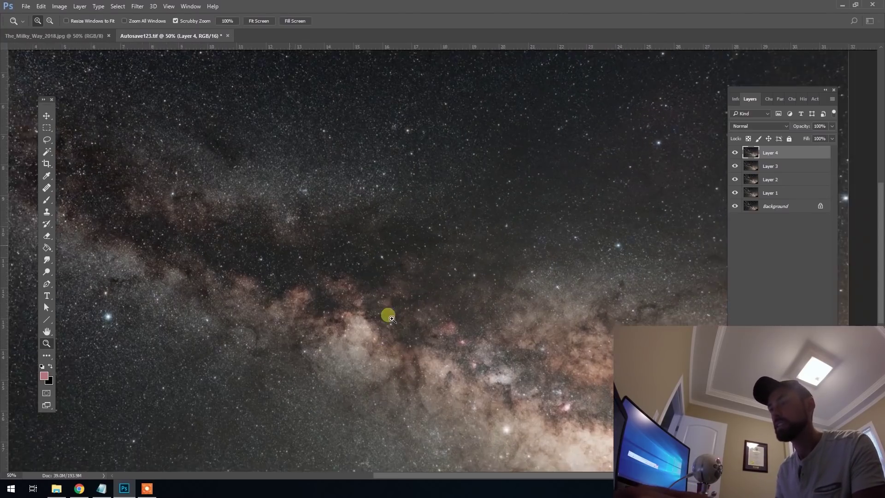
Run the Make Stars Smaller action on Layer 4.
{"action": "left_click", "coordinate": [530, 402]}
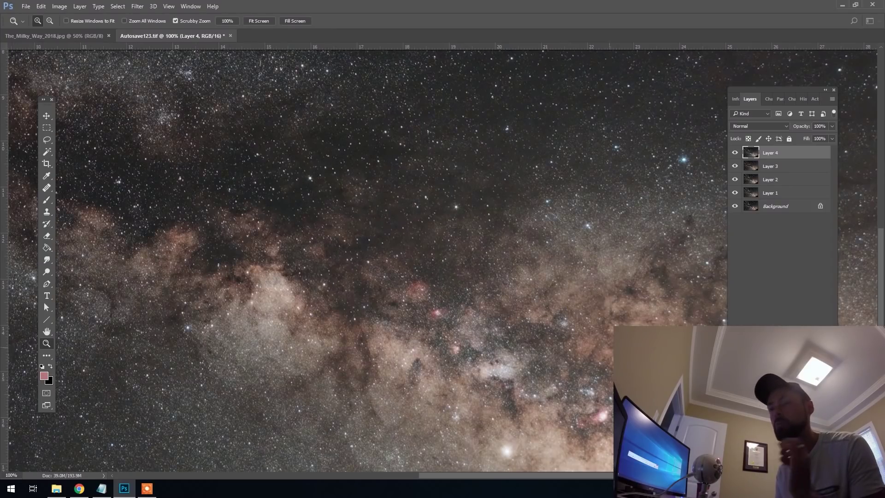
{"action": "left_click_drag", "start_coordinate": [536, 370], "coordinate": [558, 230]}
{"action": "left_click", "coordinate": [582, 273], "text": "alt"}
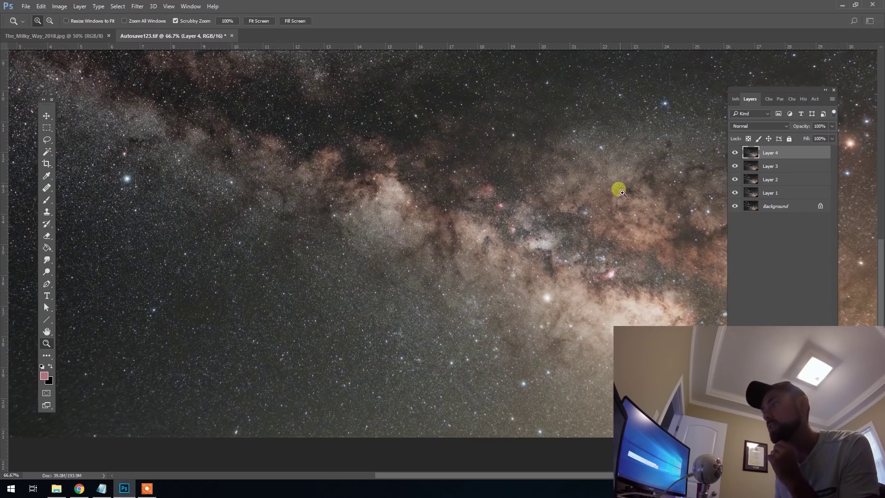
{"action": "left_click", "coordinate": [493, 185]}
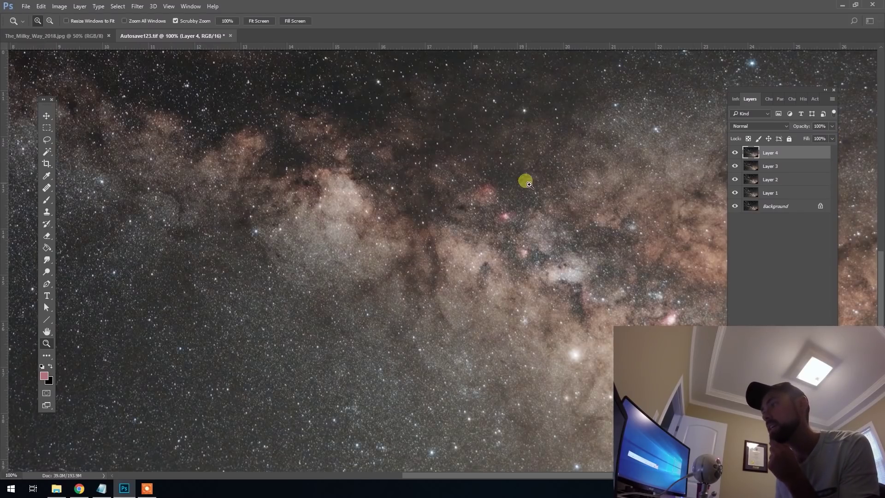
{"action": "left_click", "coordinate": [814, 99]}
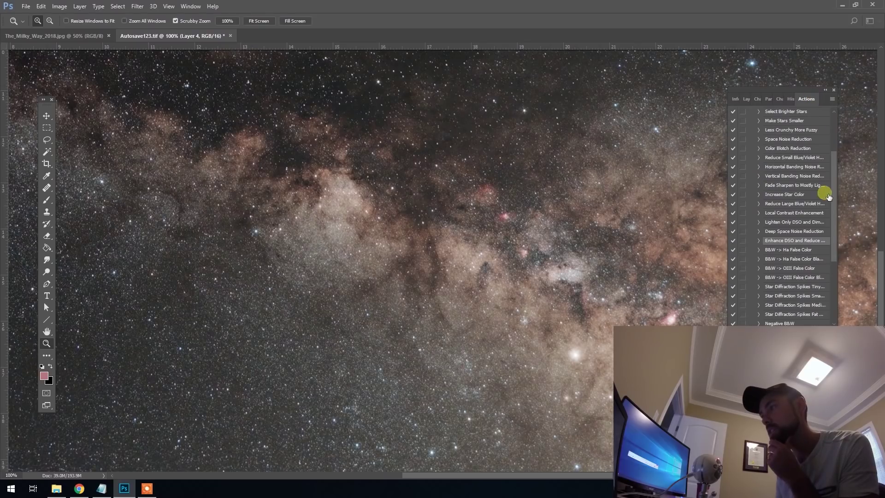
{"action": "left_click_drag", "start_coordinate": [834, 197], "coordinate": [838, 172]}
{"action": "left_click", "coordinate": [801, 173]}
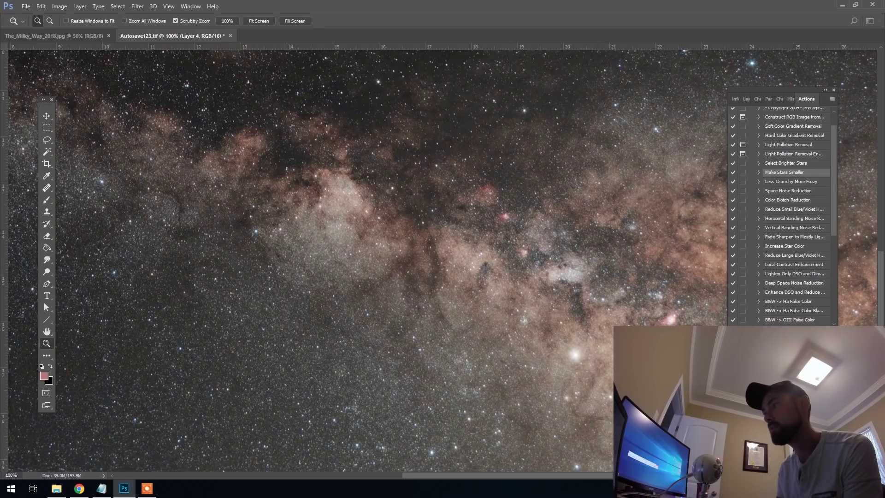
{"action": "left_click", "coordinate": [745, 98]}
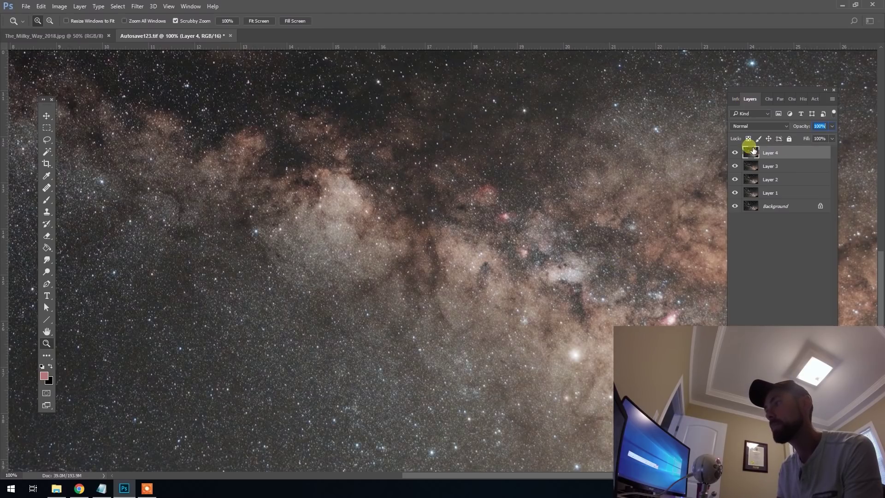
{"action": "left_click", "coordinate": [815, 98]}
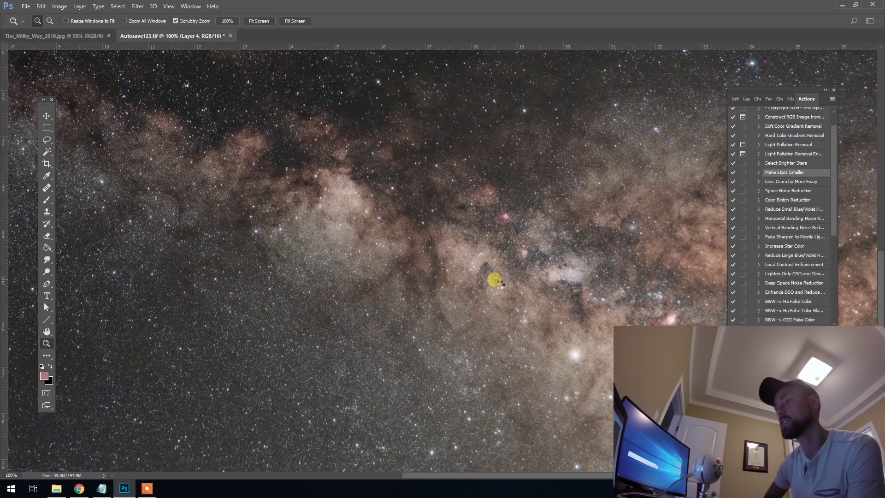
{"action": "key", "text": "ctrl+minus"}
{"action": "key", "text": "ctrl+minus"}
{"action": "key", "text": "ctrl+minus"}
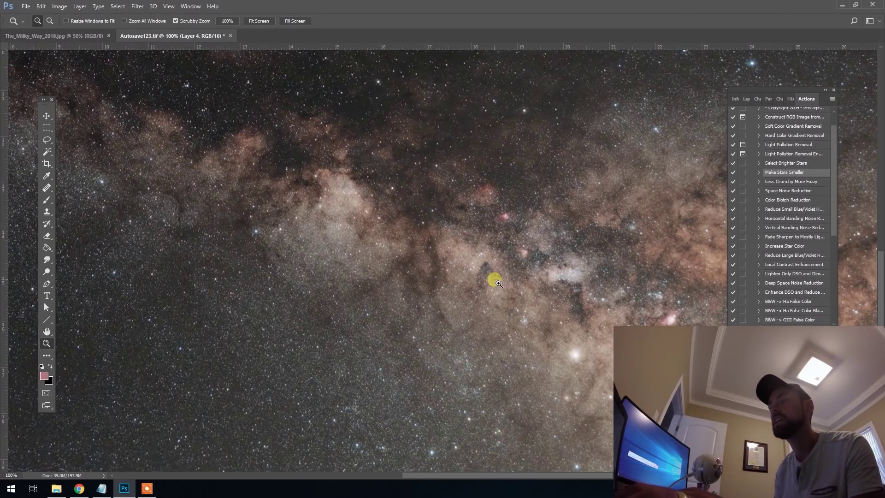
Compare the image with and without Layer 4 in a close-up of the pink nebulae near the Milky Way core.
{"action": "left_click_drag", "start_coordinate": [628, 293], "coordinate": [470, 209]}
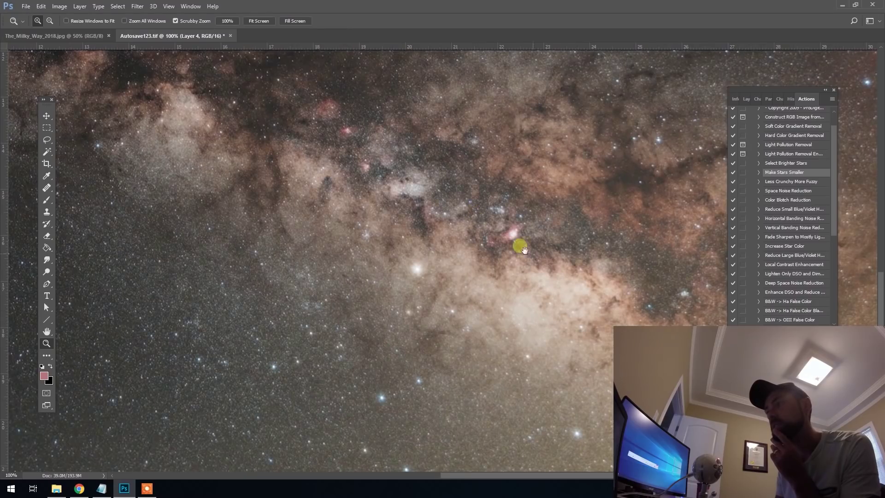
{"action": "left_click", "coordinate": [469, 259], "text": "alt"}
{"action": "left_click", "coordinate": [460, 264], "text": "alt"}
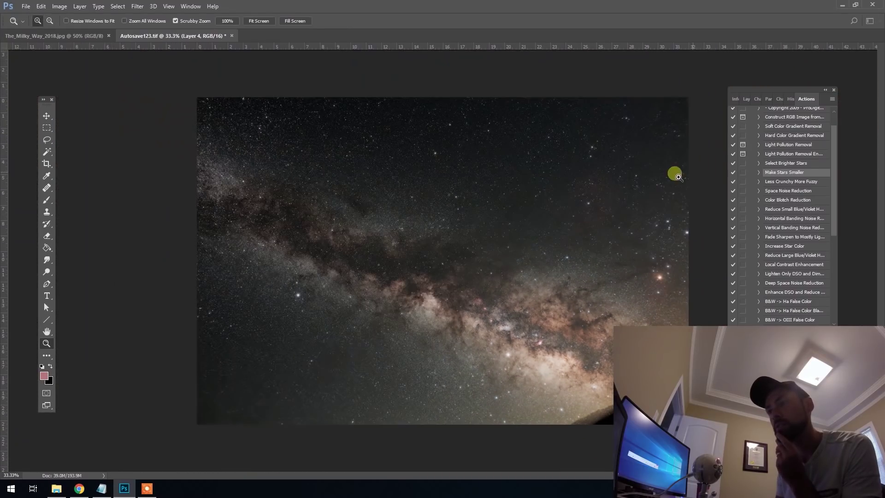
{"action": "left_click", "coordinate": [748, 99]}
{"action": "left_click", "coordinate": [741, 155]}
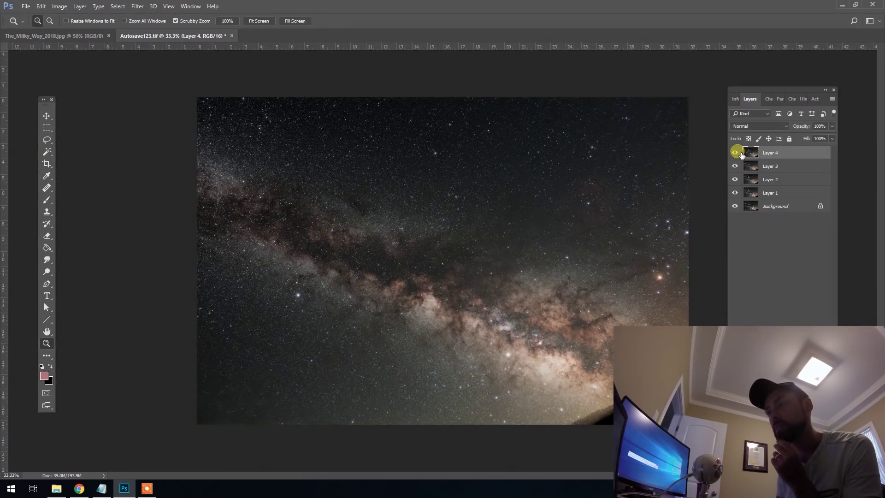
{"action": "left_click", "coordinate": [498, 325]}
{"action": "scroll", "coordinate": [502, 339], "scroll_direction": "up", "scroll_amount": 4}
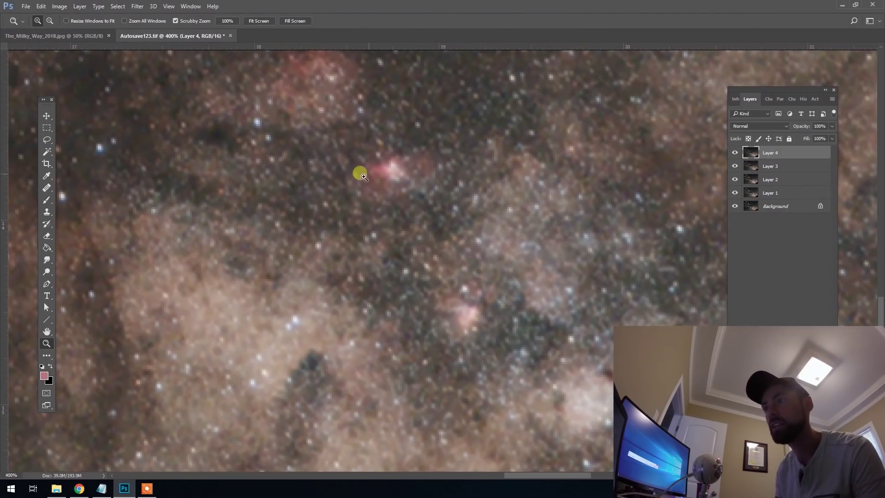
{"action": "left_click", "coordinate": [736, 154]}
{"action": "left_click", "coordinate": [737, 154]}
{"action": "left_click", "coordinate": [736, 154]}
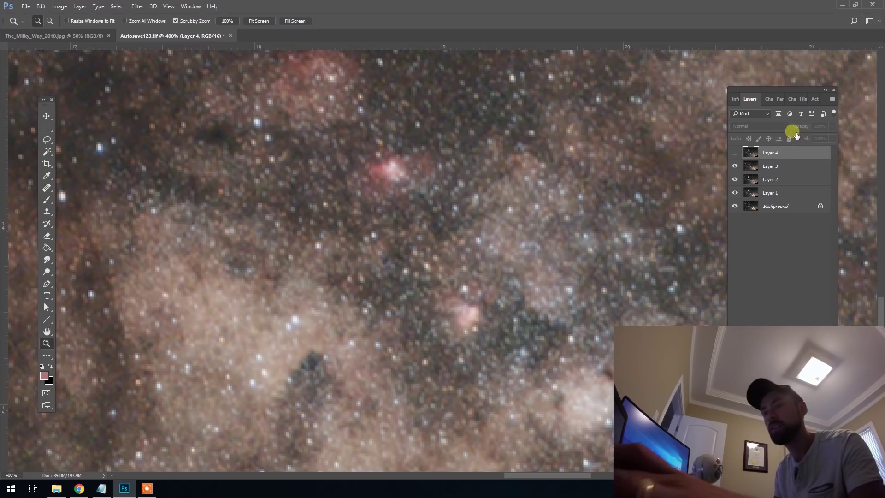
{"action": "left_click", "coordinate": [737, 152]}
Set Layer 4's opacity to 15%.
{"action": "left_click", "coordinate": [816, 125]}
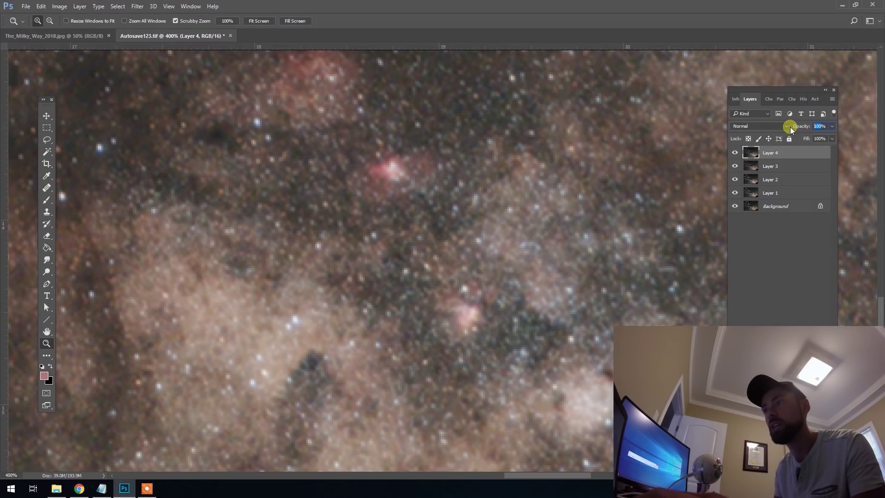
{"action": "type", "text": "15"}
{"action": "key", "text": "Return"}
Flatten all layers of the Milky Way image into a single background layer.
{"action": "left_click", "coordinate": [463, 209], "text": "alt"}
{"action": "left_click", "coordinate": [463, 209], "text": "alt"}
{"action": "left_click", "coordinate": [464, 210], "text": "alt"}
{"action": "left_click", "coordinate": [474, 245], "text": "alt"}
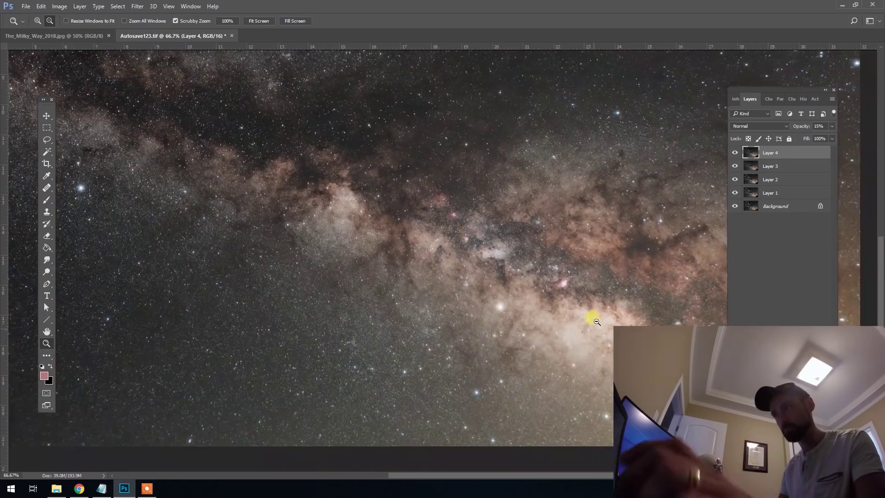
{"action": "left_click", "coordinate": [593, 318], "text": "alt"}
{"action": "left_click", "coordinate": [628, 293], "text": "alt"}
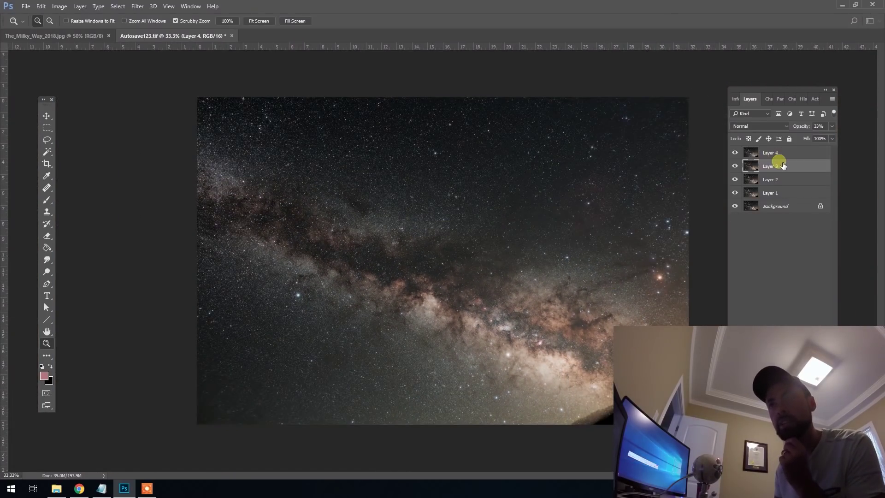
{"action": "left_click", "coordinate": [82, 6]}
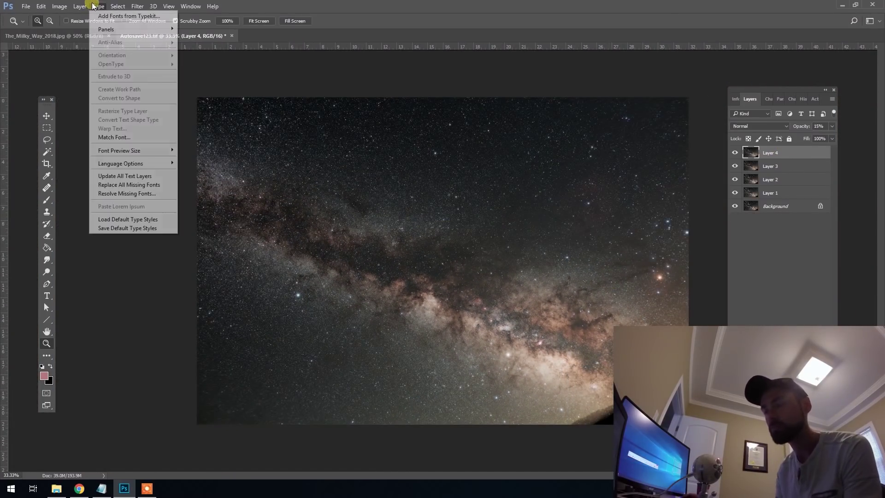
{"action": "left_click", "coordinate": [114, 346]}
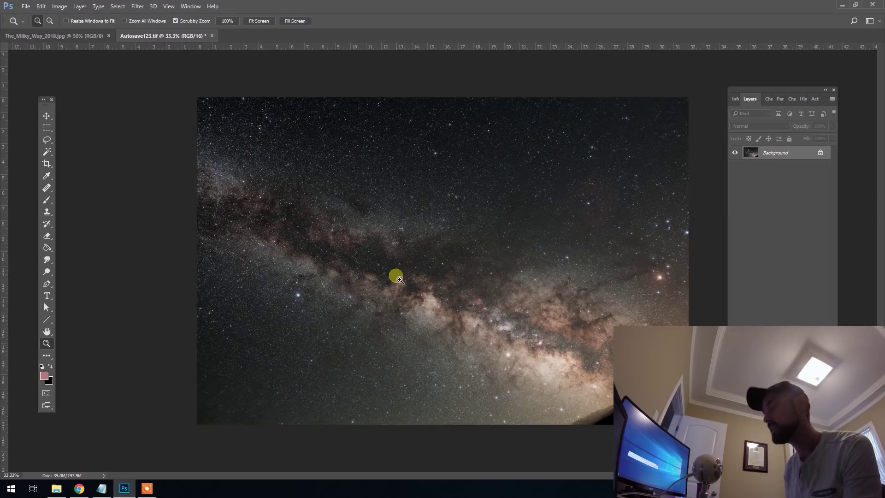
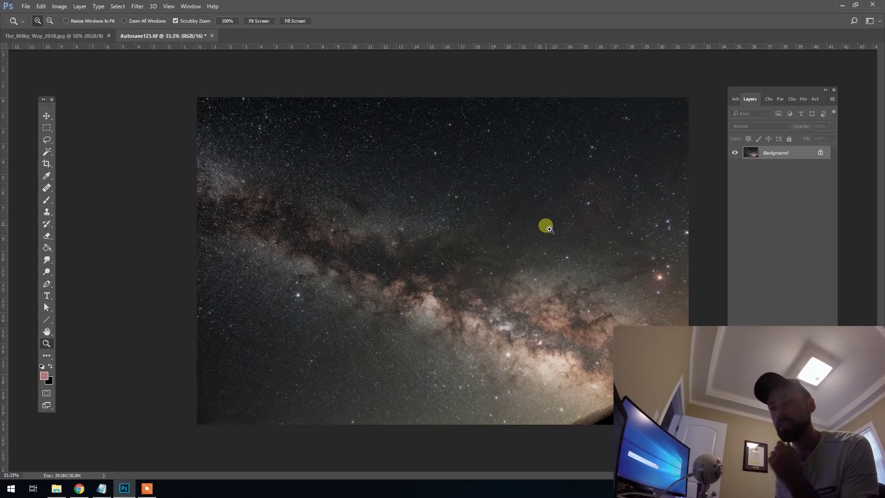
Examine the Milky Way core and the surrounding dark sky in the flattened image.
{"action": "left_click", "coordinate": [456, 327]}
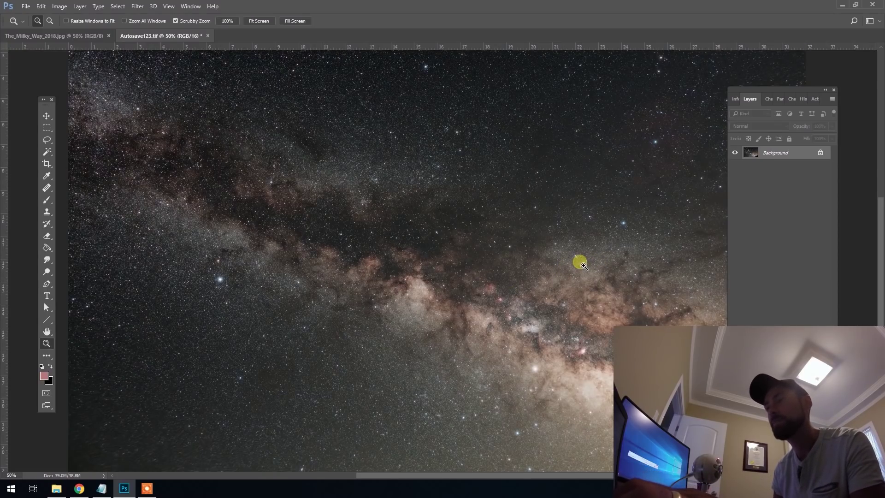
{"action": "left_click", "coordinate": [612, 277], "text": "alt"}
{"action": "left_click", "coordinate": [611, 227]}
{"action": "left_click_drag", "start_coordinate": [696, 216], "coordinate": [614, 220]}
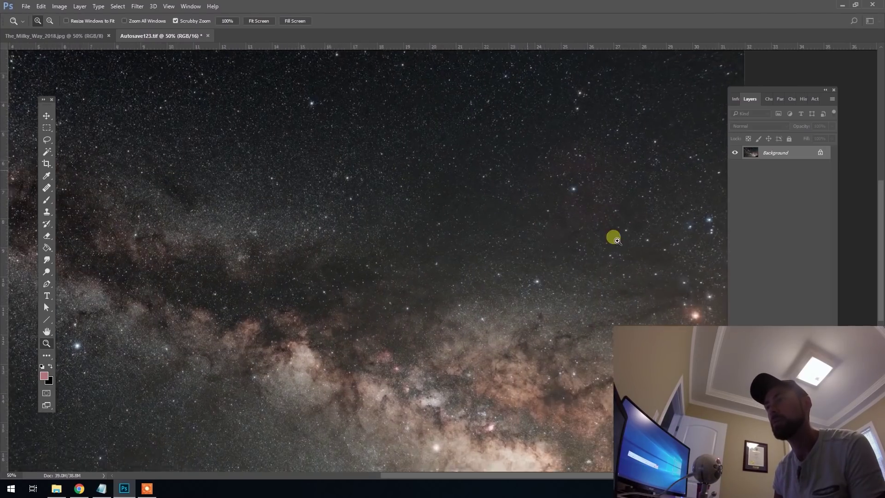
{"action": "left_click", "coordinate": [614, 220]}
{"action": "left_click_drag", "start_coordinate": [535, 318], "coordinate": [583, 195]}
{"action": "left_click_drag", "start_coordinate": [482, 312], "coordinate": [548, 225]}
{"action": "left_click", "coordinate": [549, 225], "text": "alt"}
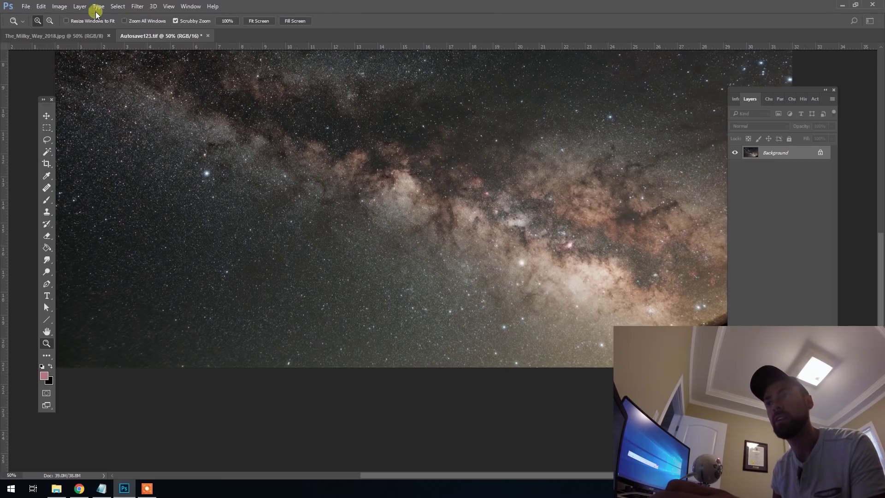
Add a Vibrance adjustment layer in Normal mode at 100% opacity above the background.
{"action": "left_click", "coordinate": [80, 6]}
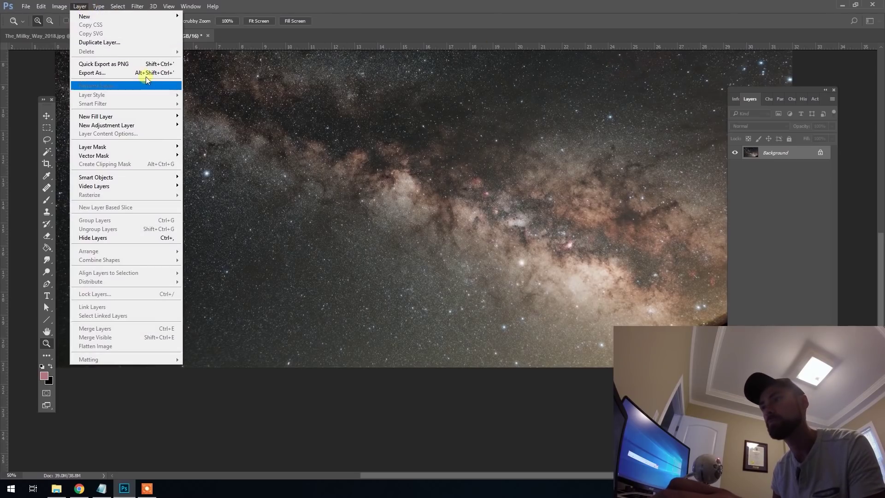
{"action": "mouse_move", "coordinate": [156, 129]}
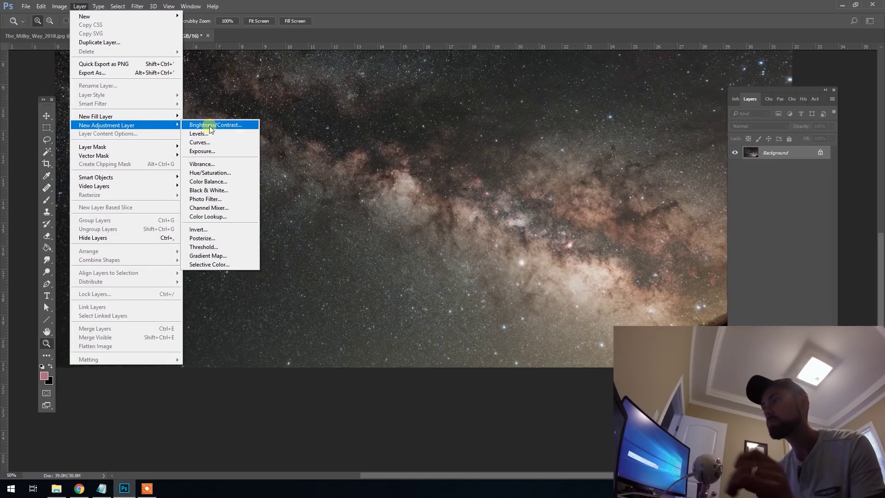
{"action": "left_click", "coordinate": [230, 164]}
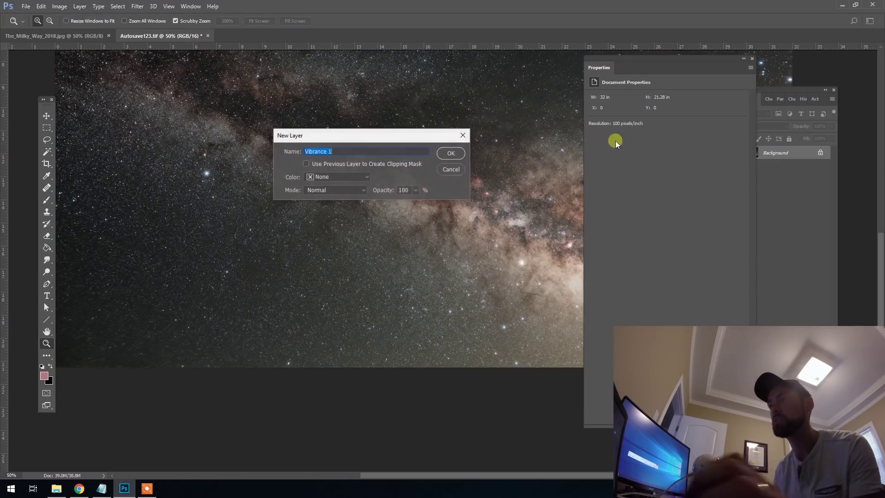
{"action": "left_click", "coordinate": [451, 154]}
Set the Vibrance adjustment's saturation to about +53 and its vibrance to about +39.
{"action": "left_click_drag", "start_coordinate": [693, 59], "coordinate": [653, 80]}
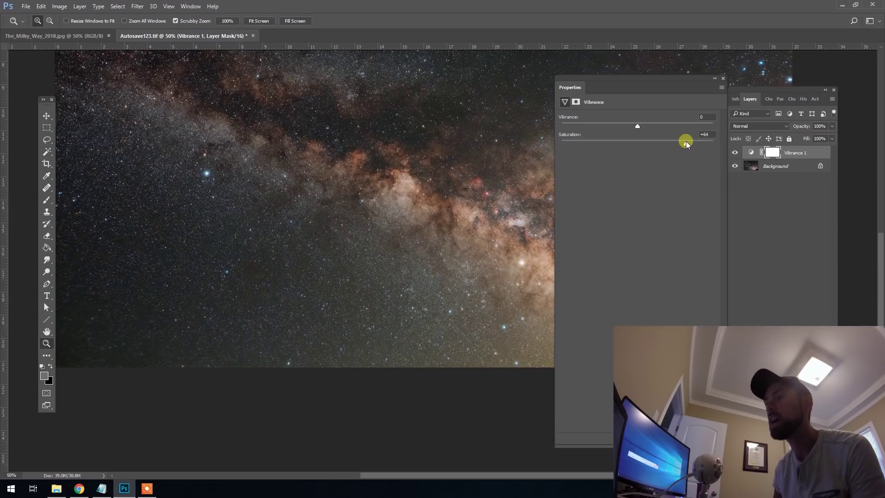
{"action": "left_click_drag", "start_coordinate": [667, 79], "coordinate": [786, 59]}
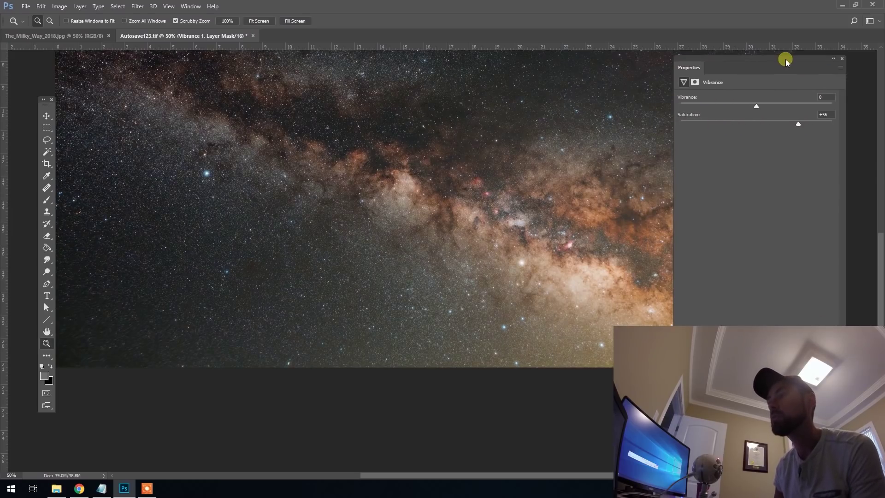
{"action": "left_click_drag", "start_coordinate": [785, 126], "coordinate": [770, 126]}
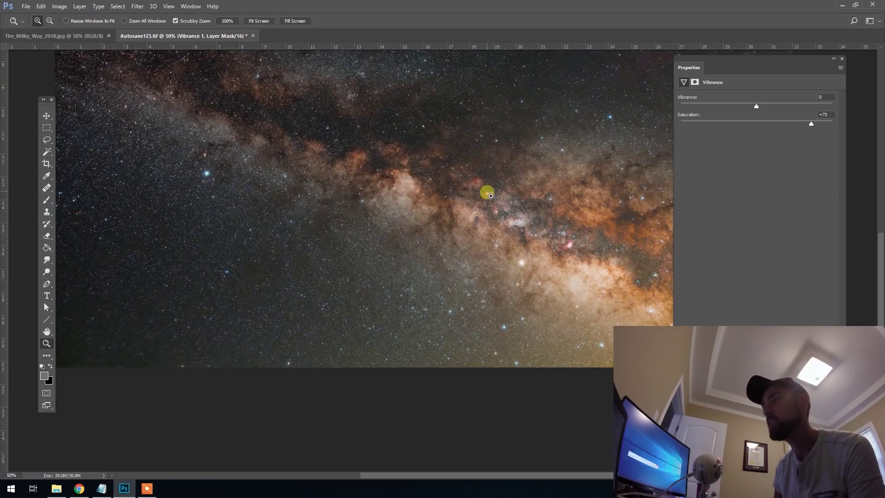
{"action": "left_click_drag", "start_coordinate": [812, 124], "coordinate": [792, 123]}
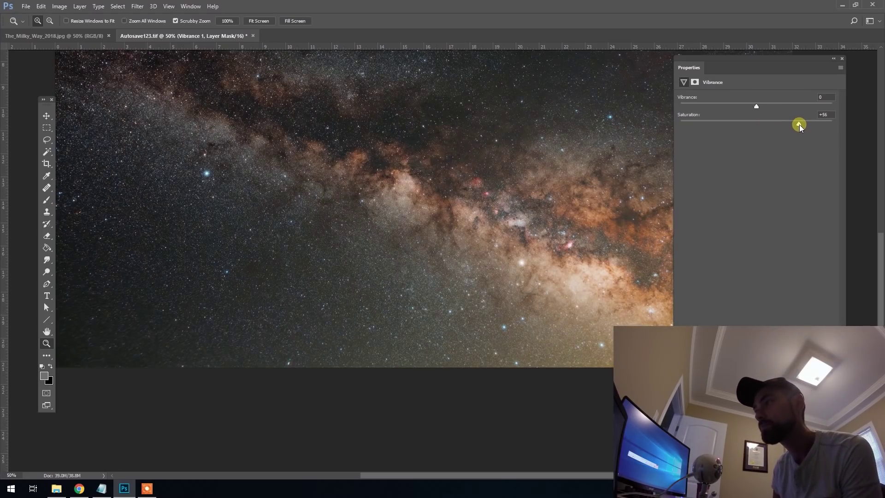
{"action": "left_click_drag", "start_coordinate": [730, 106], "coordinate": [784, 107]}
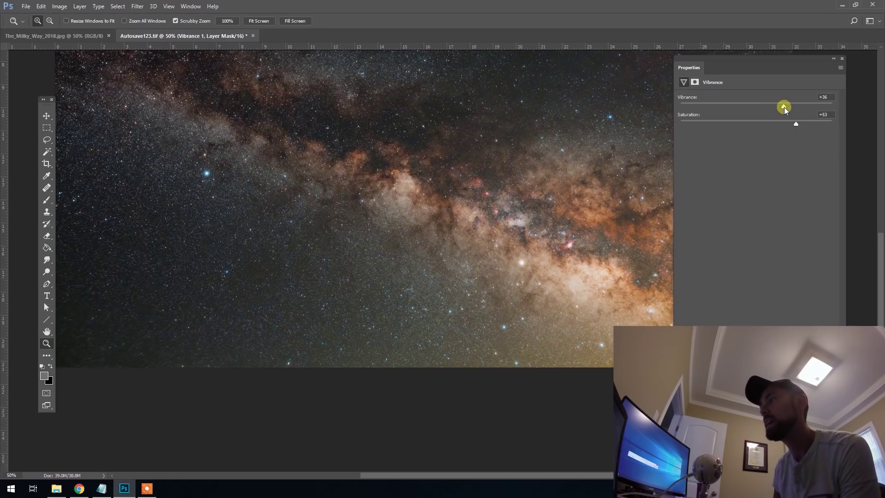
{"action": "left_click_drag", "start_coordinate": [803, 111], "coordinate": [785, 106]}
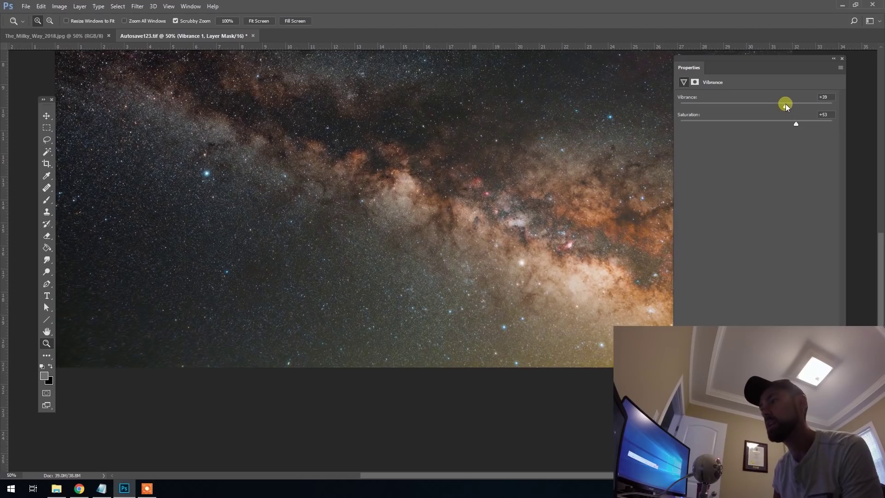
{"action": "left_click", "coordinate": [843, 56]}
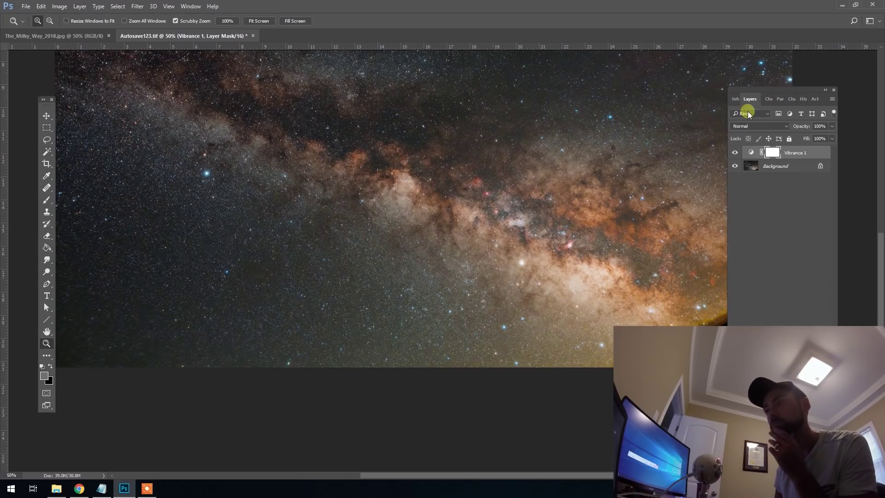
Compare the whole image with and without the Vibrance adjustment layer, leaving the layer shown.
{"action": "left_click", "coordinate": [500, 253], "text": "alt"}
{"action": "left_click", "coordinate": [494, 309]}
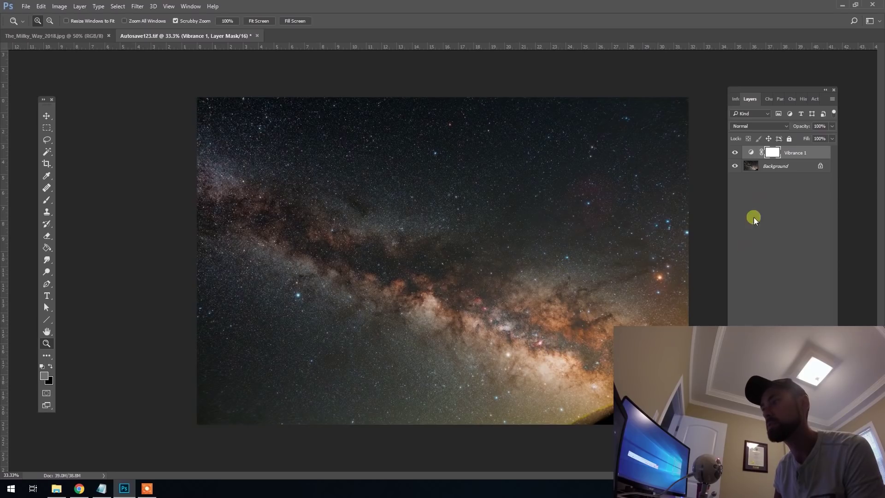
{"action": "left_click", "coordinate": [735, 152]}
{"action": "left_click", "coordinate": [735, 150]}
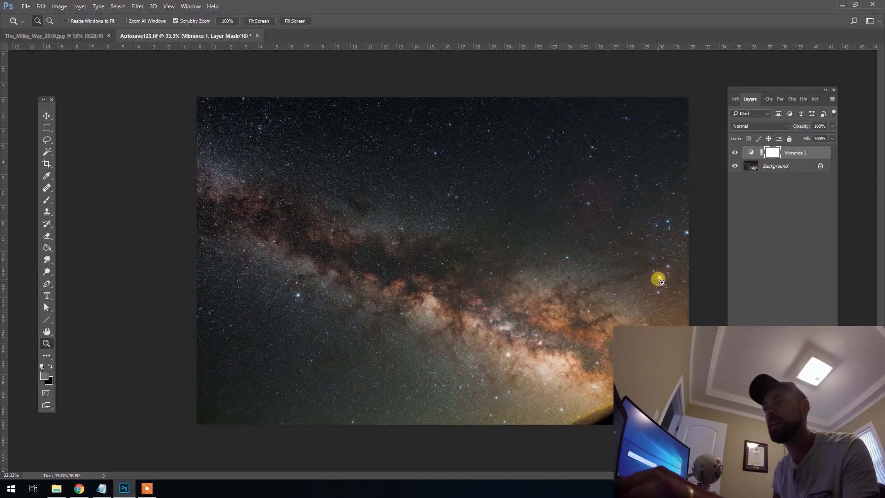
{"action": "left_click", "coordinate": [736, 155]}
{"action": "left_click", "coordinate": [736, 155]}
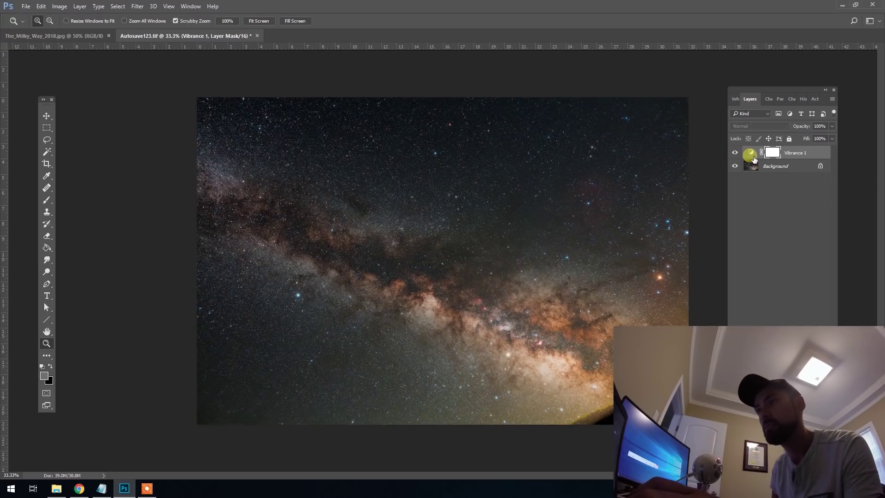
Set the Vibrance adjustment layer's opacity to 66% and compare the image with and without it, leaving the layer shown.
{"action": "left_click", "coordinate": [833, 127]}
{"action": "left_click", "coordinate": [820, 126]}
{"action": "type", "text": "66"}
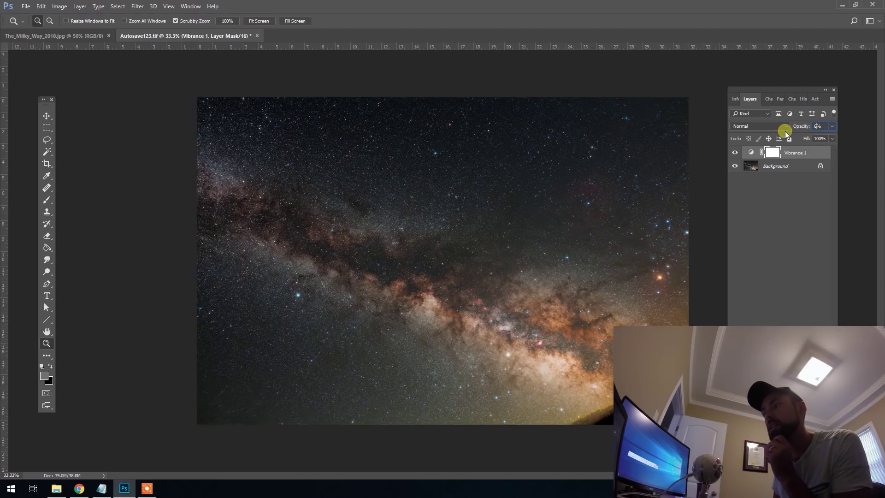
{"action": "left_click", "coordinate": [735, 153]}
{"action": "left_click", "coordinate": [734, 152]}
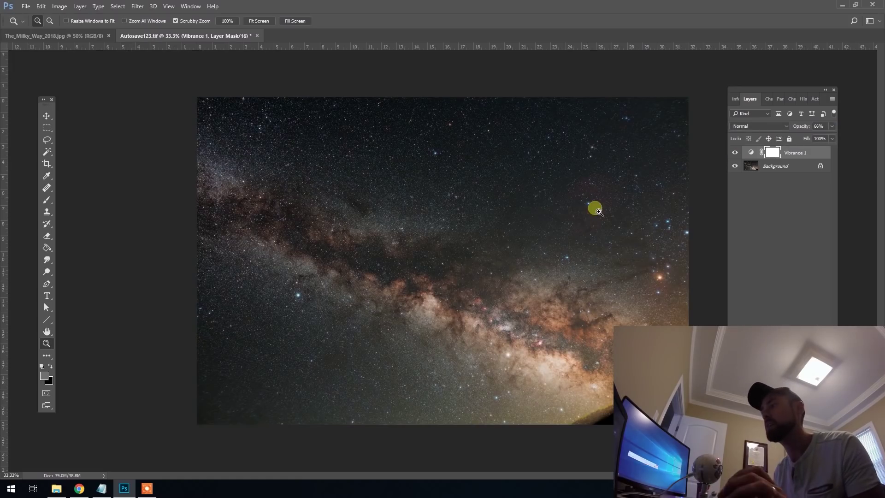
{"action": "left_click", "coordinate": [735, 152]}
{"action": "left_click", "coordinate": [740, 154]}
Stamp all visible layers into a new merged layer above the Vibrance adjustment.
{"action": "left_click", "coordinate": [793, 166]}
{"action": "left_click", "coordinate": [793, 151]}
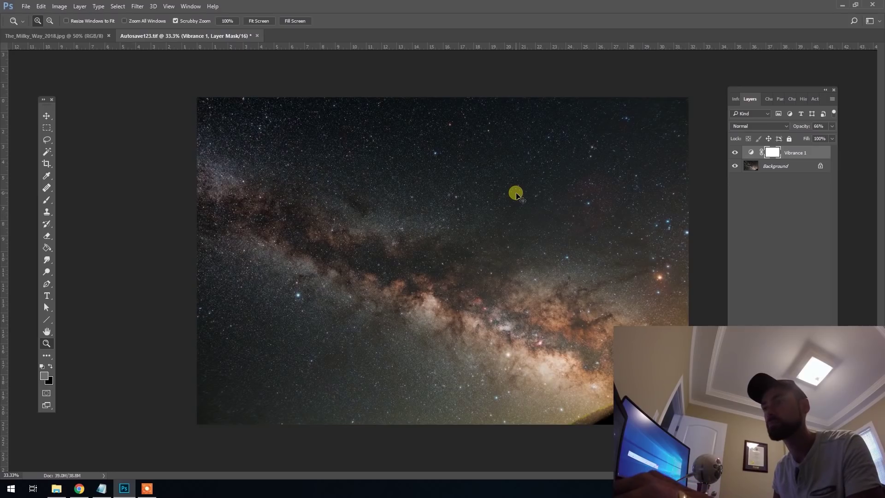
{"action": "key", "text": "ctrl+shift+alt+e"}
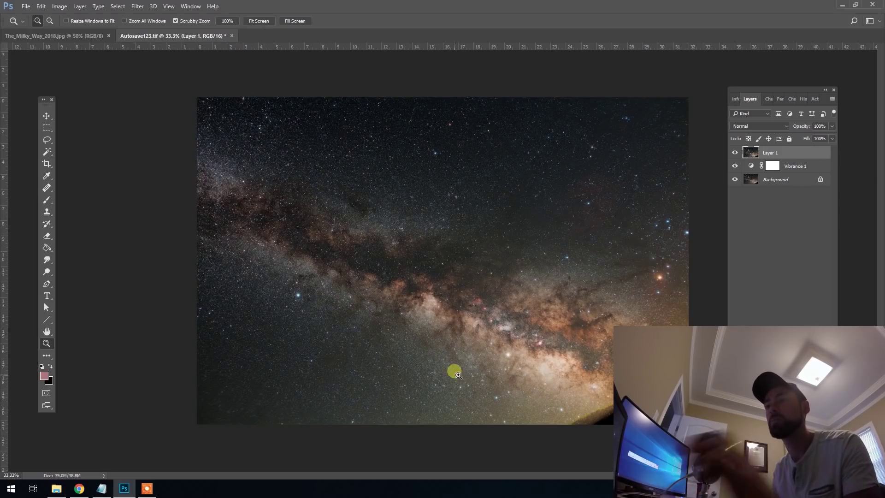
Make a Color Range selection from Sampled Colors, sampling the small pink nebula in the Milky Way core with fuzziness 89.
{"action": "left_click", "coordinate": [504, 383]}
{"action": "left_click", "coordinate": [503, 382]}
{"action": "left_click", "coordinate": [464, 193]}
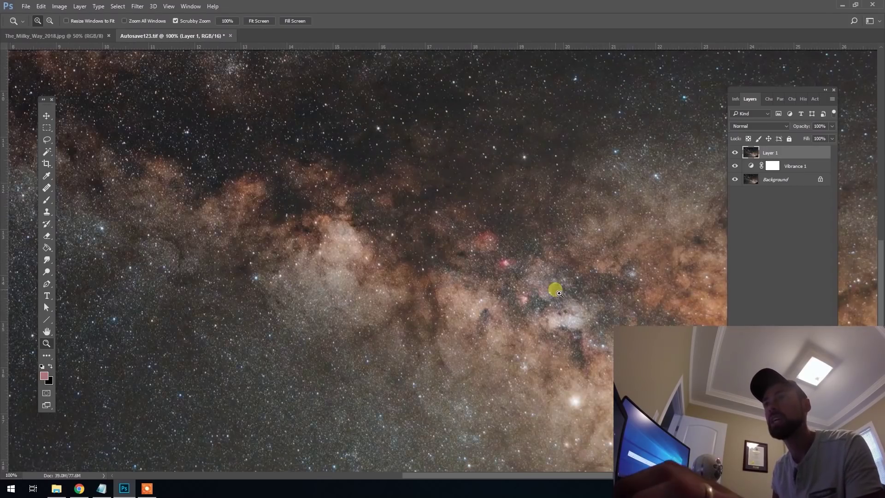
{"action": "left_click", "coordinate": [558, 286]}
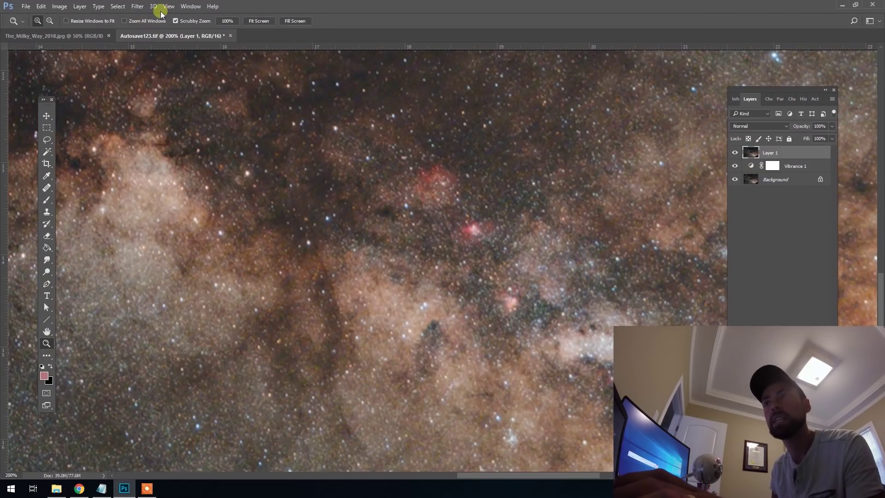
{"action": "left_click", "coordinate": [118, 6]}
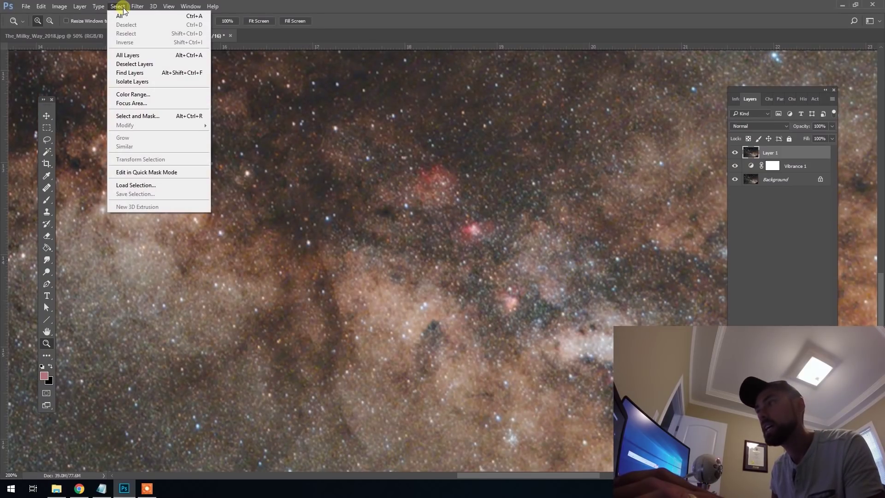
{"action": "left_click", "coordinate": [174, 94]}
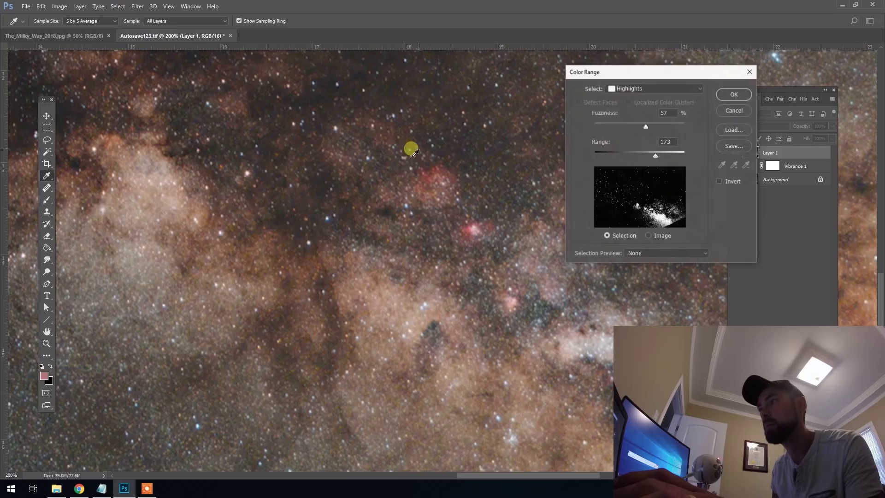
{"action": "left_click", "coordinate": [649, 88]}
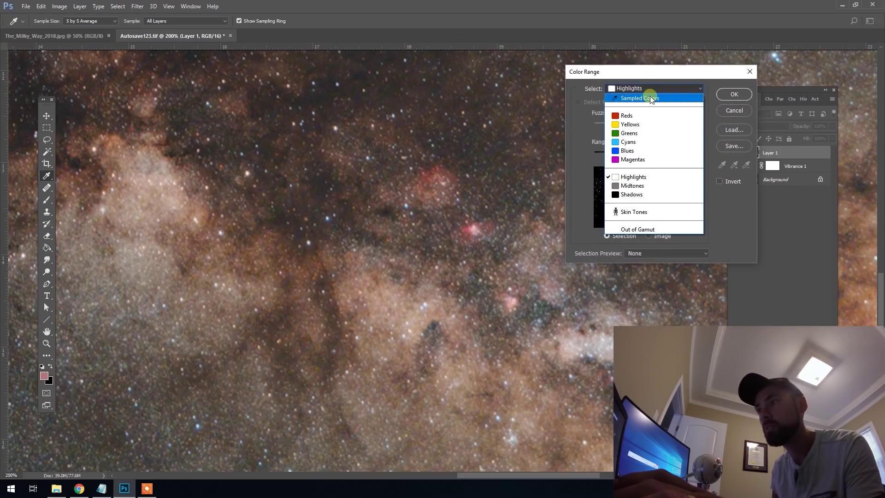
{"action": "left_click", "coordinate": [650, 98]}
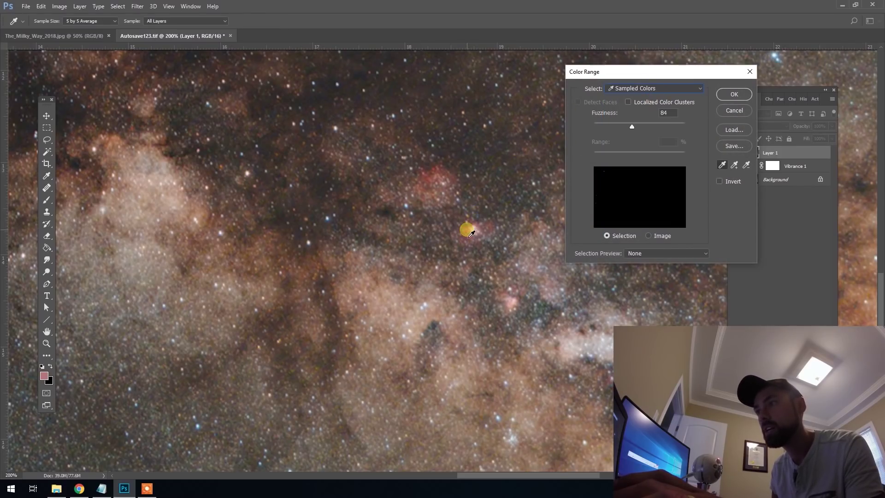
{"action": "left_click", "coordinate": [472, 231]}
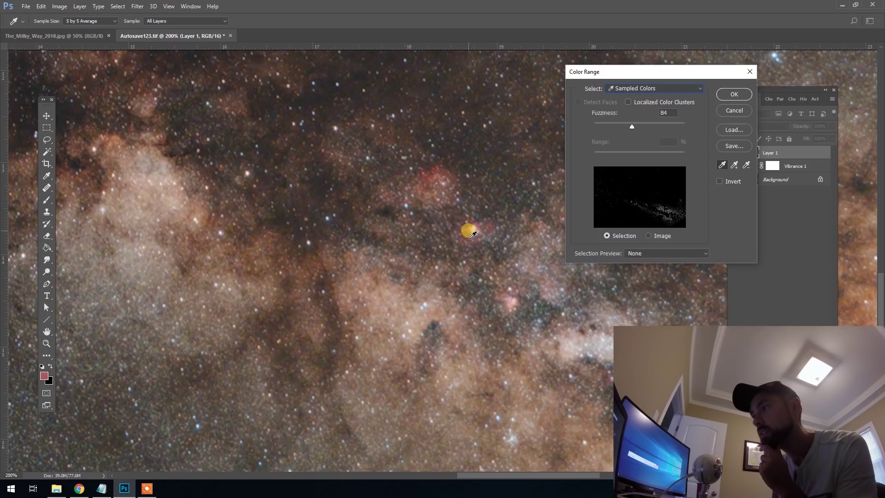
{"action": "mouse_move", "coordinate": [634, 132]}
{"action": "left_mouse_down"}
{"action": "mouse_move", "coordinate": [642, 125]}
{"action": "mouse_move", "coordinate": [628, 132]}
{"action": "left_mouse_up"}
{"action": "left_click", "coordinate": [465, 233]}
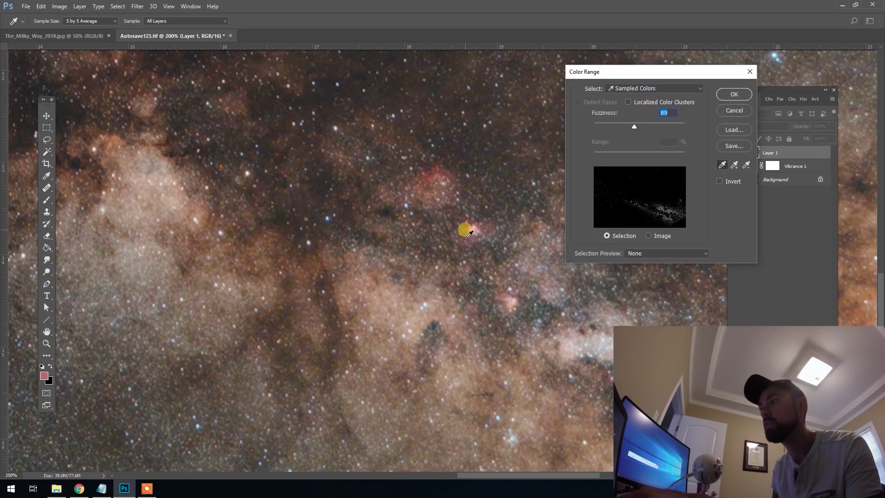
{"action": "left_click", "coordinate": [739, 94]}
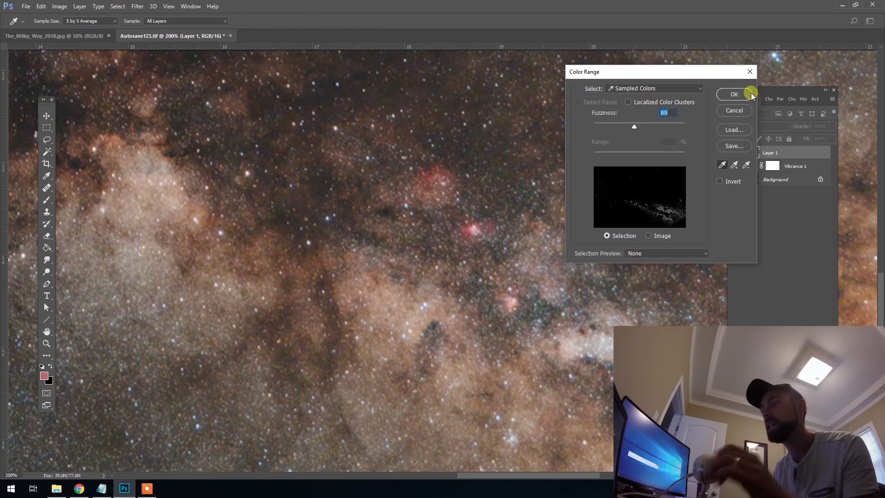
Add a second Vibrance adjustment layer masked by the pink nebula colour selection.
{"action": "key", "text": "z"}
{"action": "left_click", "coordinate": [579, 281], "text": "alt"}
{"action": "left_click", "coordinate": [566, 259], "text": "alt"}
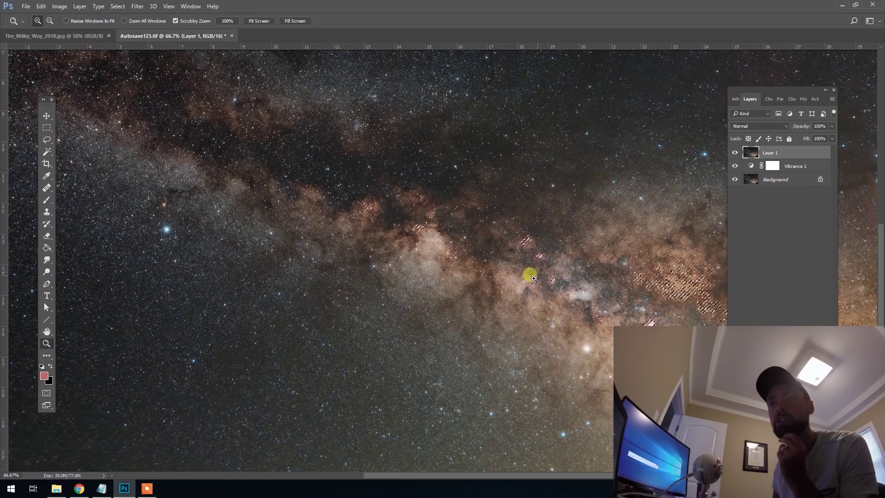
{"action": "left_click", "coordinate": [59, 6]}
{"action": "mouse_move", "coordinate": [107, 29]}
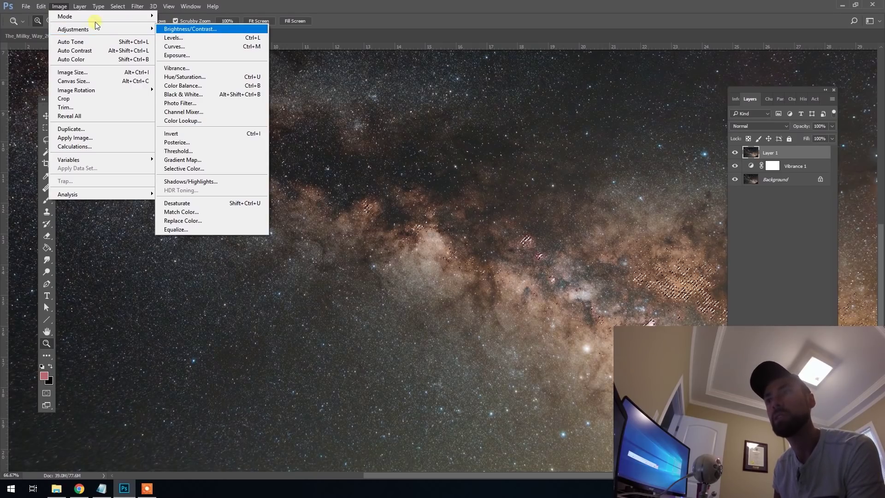
{"action": "mouse_move", "coordinate": [80, 6]}
{"action": "mouse_move", "coordinate": [159, 125]}
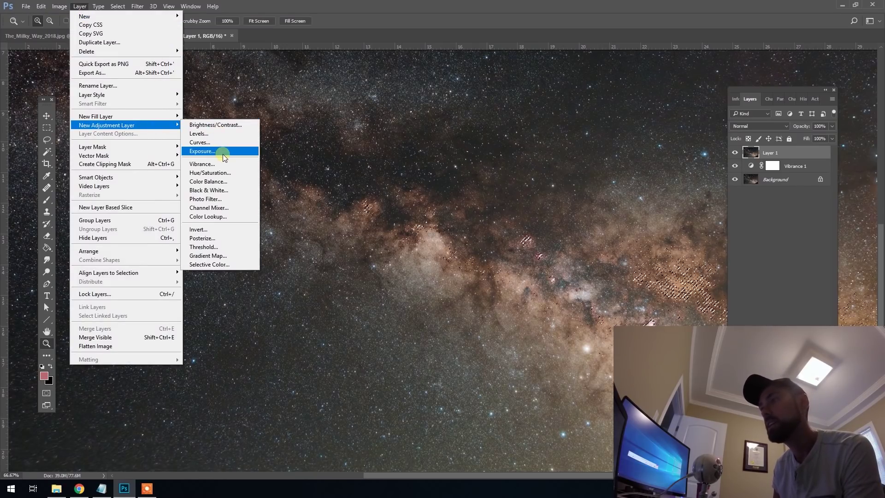
{"action": "left_click", "coordinate": [202, 164]}
{"action": "left_click", "coordinate": [460, 151]}
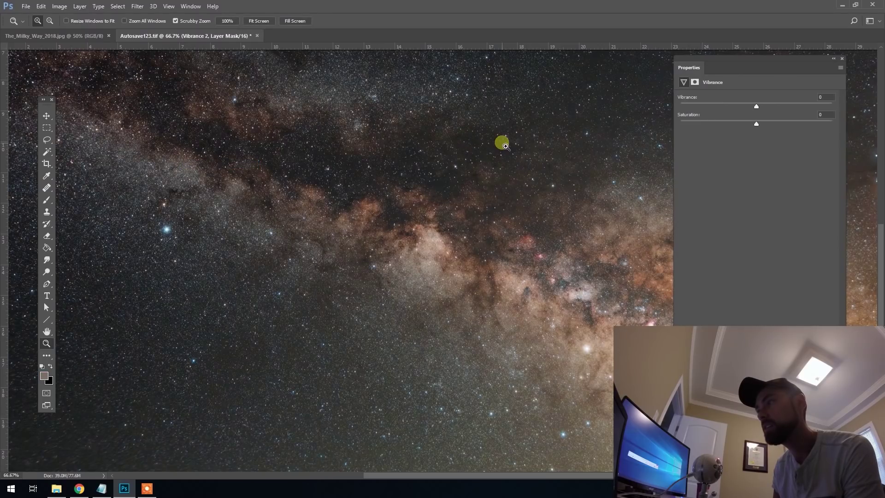
Set the masked Vibrance adjustment's saturation to about +13 and its vibrance to about +4.
{"action": "mouse_move", "coordinate": [788, 125]}
{"action": "left_mouse_down"}
{"action": "mouse_move", "coordinate": [829, 123]}
{"action": "mouse_move", "coordinate": [789, 124]}
{"action": "left_mouse_up"}
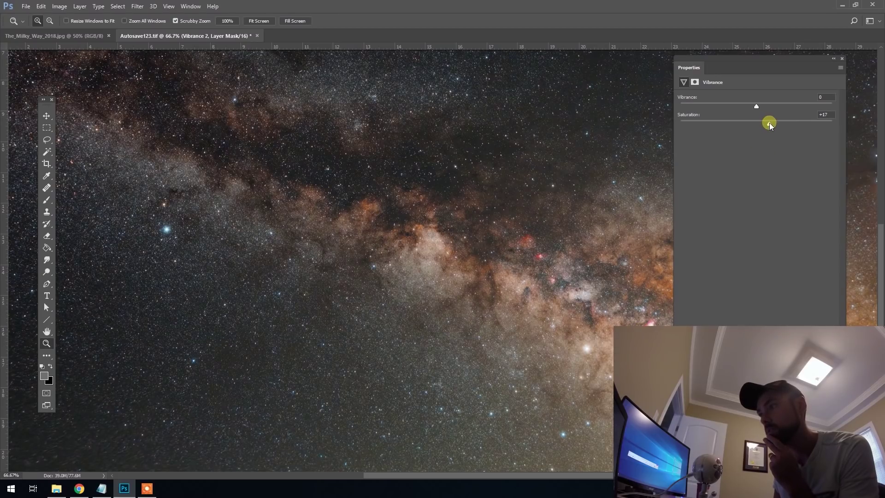
{"action": "left_click_drag", "start_coordinate": [764, 126], "coordinate": [763, 106]}
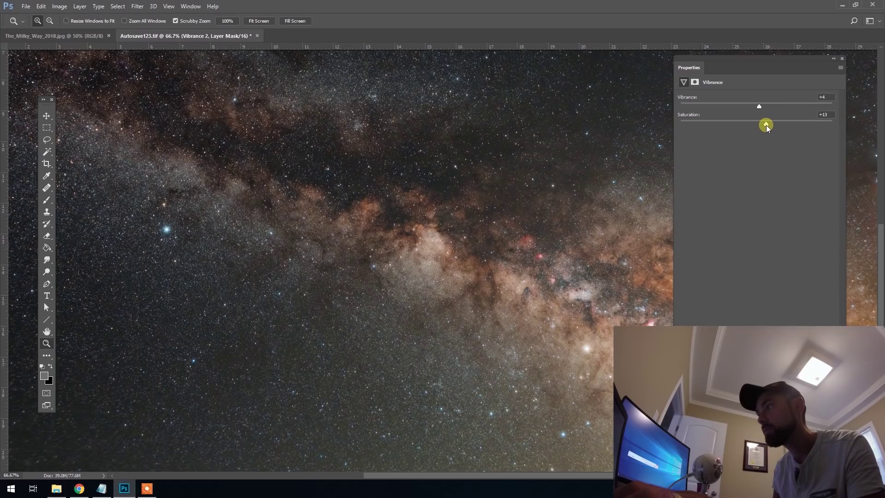
{"action": "left_click", "coordinate": [842, 59]}
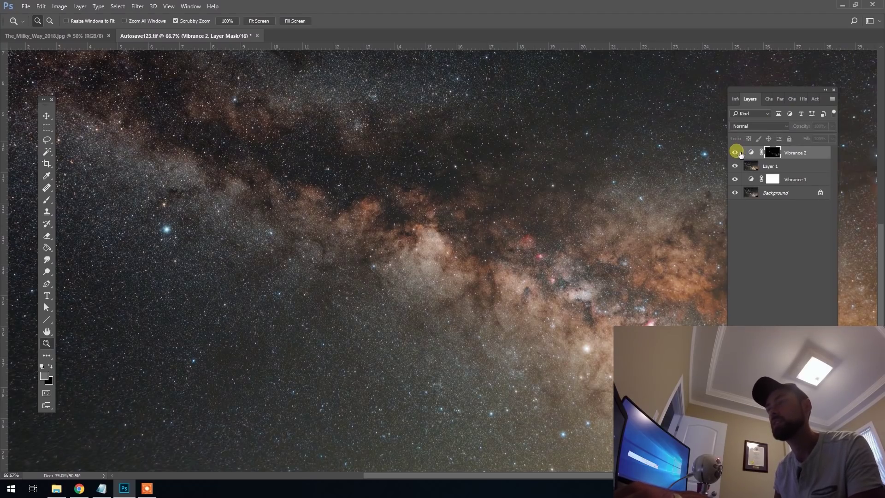
Examine the masked Vibrance adjustment's effect on the nebulae up close and across the whole image.
{"action": "left_click", "coordinate": [615, 251]}
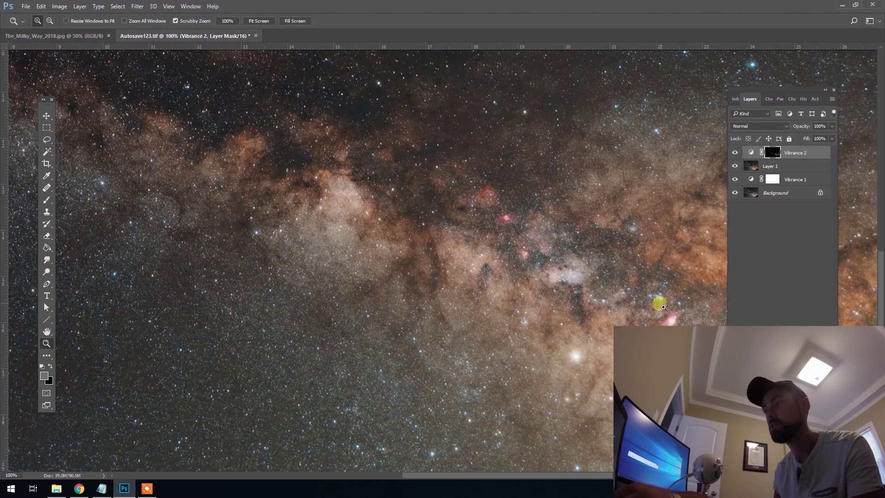
{"action": "left_click", "coordinate": [631, 299], "text": "alt"}
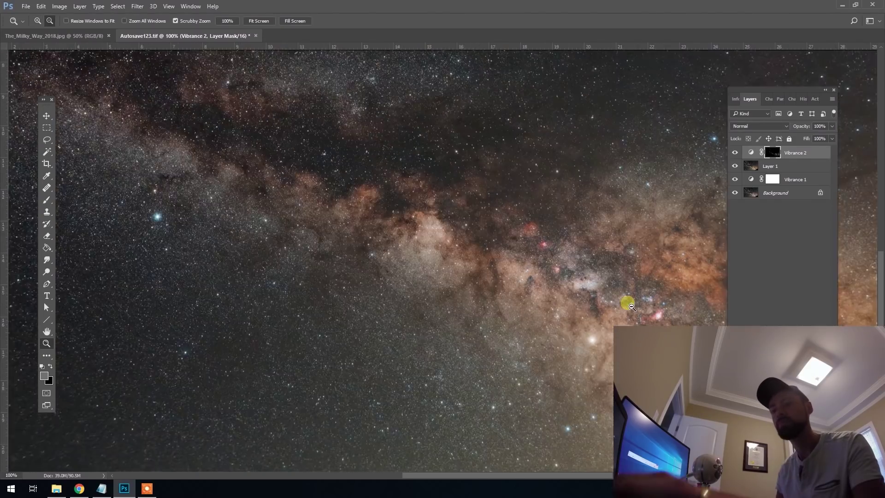
{"action": "left_click", "coordinate": [632, 259], "text": "alt"}
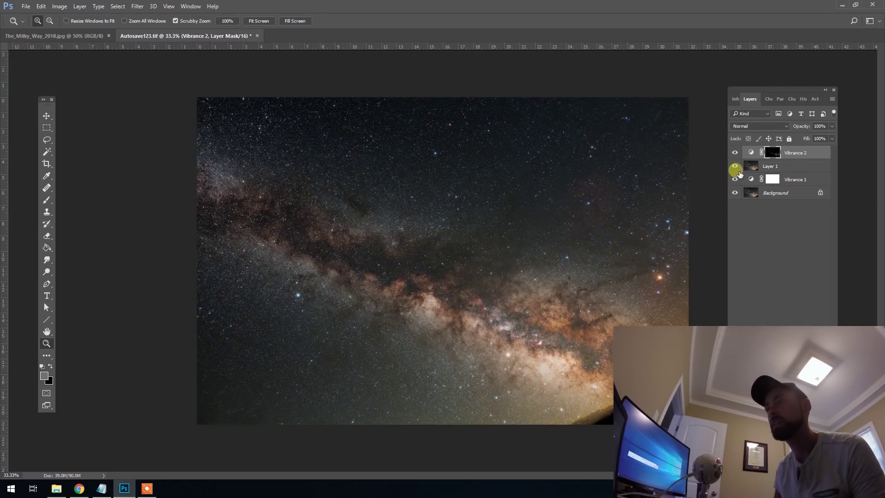
{"action": "left_click", "coordinate": [810, 161]}
{"action": "left_click", "coordinate": [806, 157]}
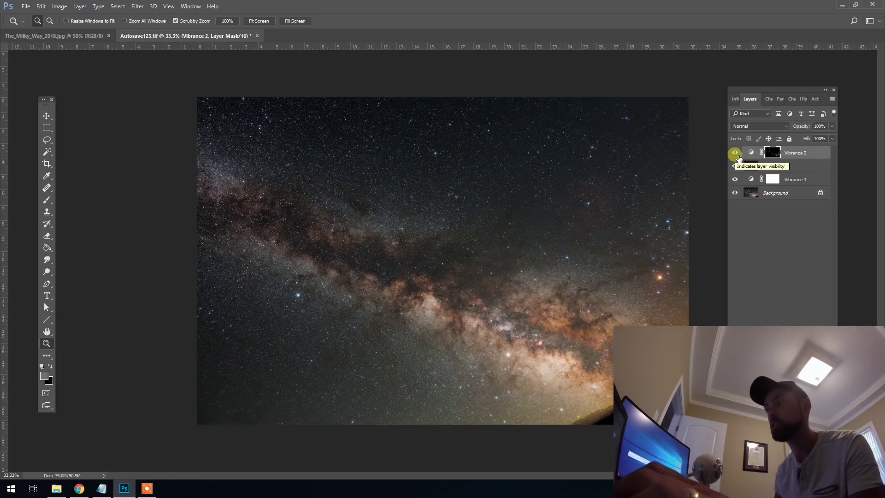
{"action": "left_click", "coordinate": [799, 165]}
{"action": "left_click", "coordinate": [810, 150]}
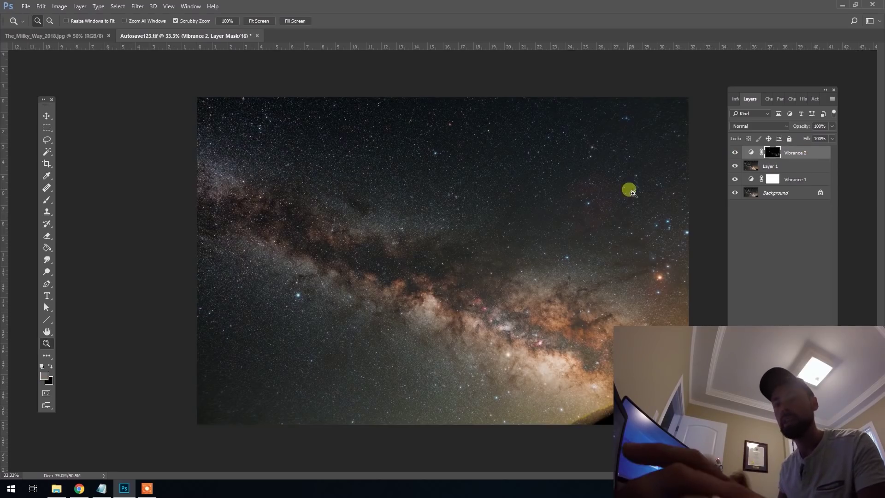
Stamp the visible layers into a new top layer and run the Local Contrast Enhancement action on it.
{"action": "key", "text": "ctrl+shift+alt+n"}
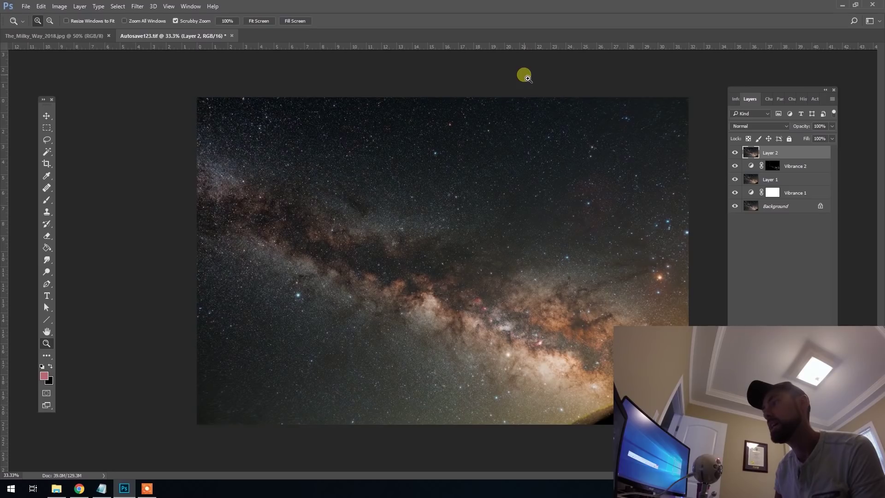
{"action": "left_click", "coordinate": [814, 99]}
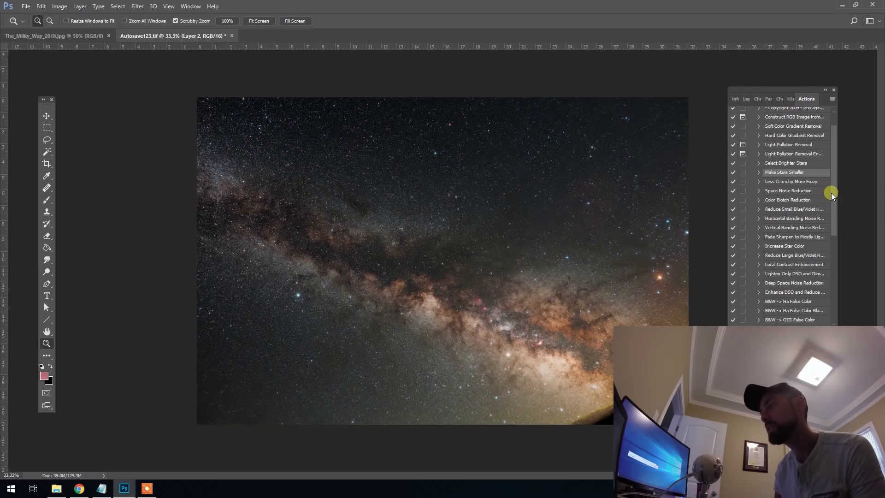
{"action": "left_click_drag", "start_coordinate": [833, 201], "coordinate": [836, 230]}
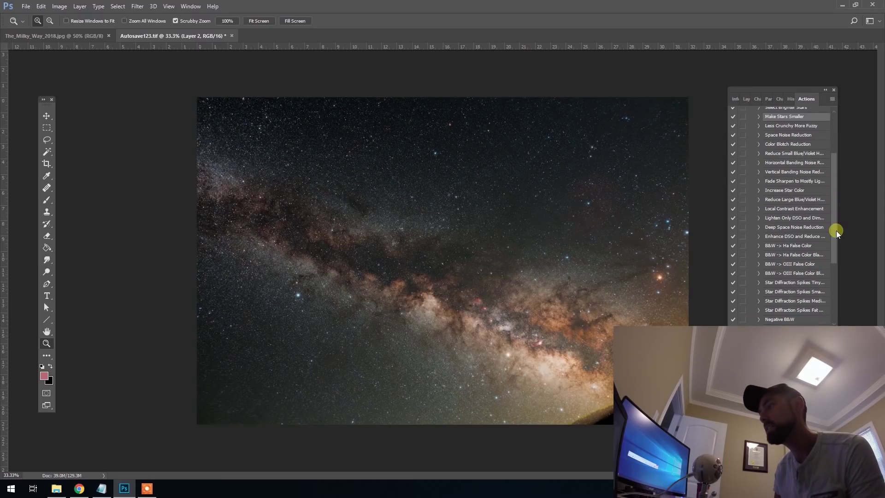
{"action": "left_click", "coordinate": [814, 238]}
{"action": "left_click", "coordinate": [804, 208]}
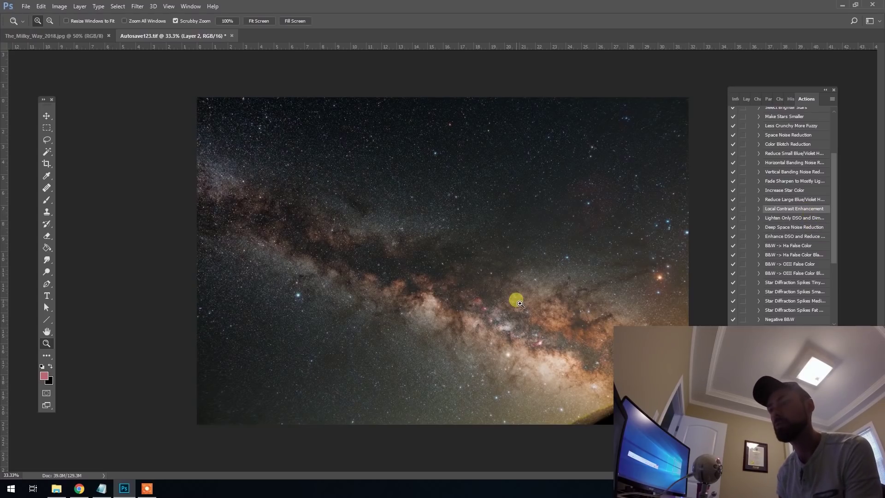
{"action": "key", "text": "F2"}
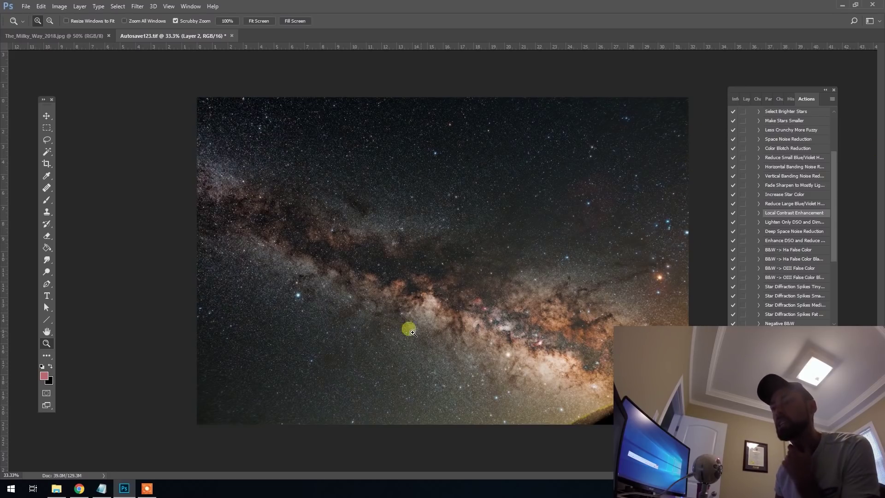
Set the contrast-enhanced layer's opacity to 33% and compare the core with and without it, leaving the layer shown.
{"action": "left_click", "coordinate": [524, 362]}
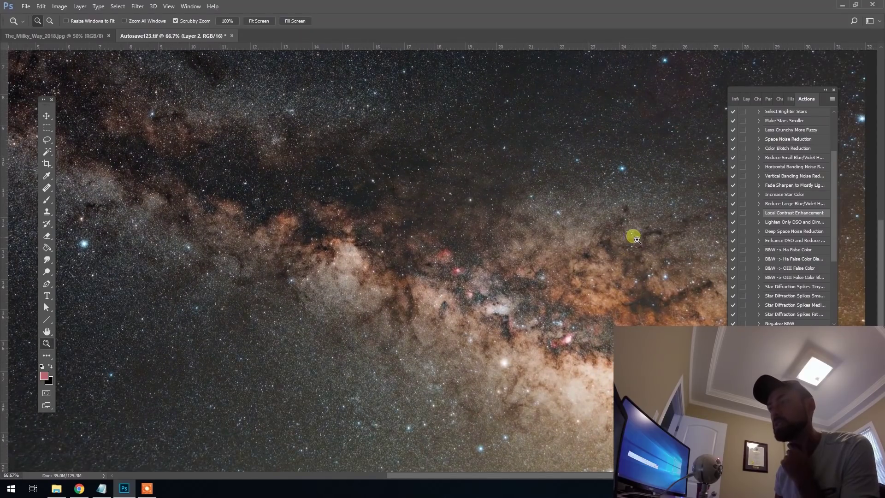
{"action": "left_click", "coordinate": [746, 99]}
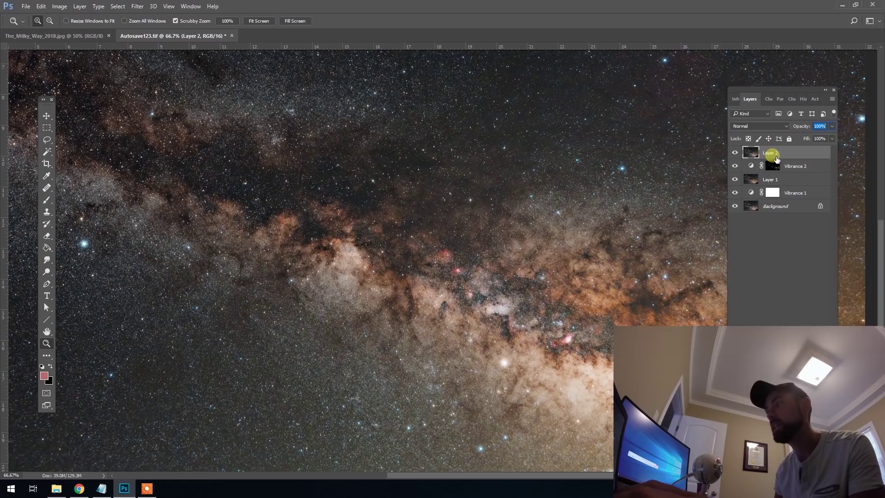
{"action": "type", "text": "33"}
{"action": "left_click", "coordinate": [738, 152]}
{"action": "left_click", "coordinate": [736, 152]}
Flatten all layers into the background and switch to the Rectangular Marquee tool with the default foreground and background colours.
{"action": "left_click", "coordinate": [585, 373], "text": "alt"}
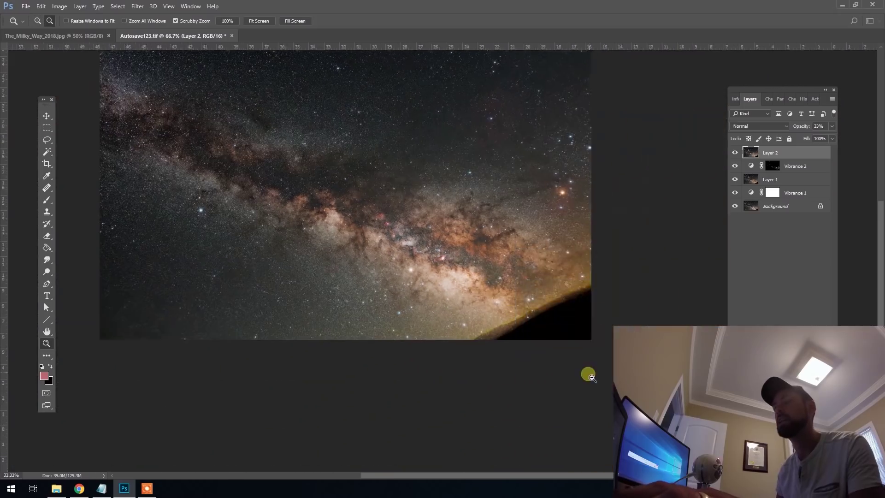
{"action": "left_click", "coordinate": [89, 7]}
{"action": "left_click", "coordinate": [118, 342]}
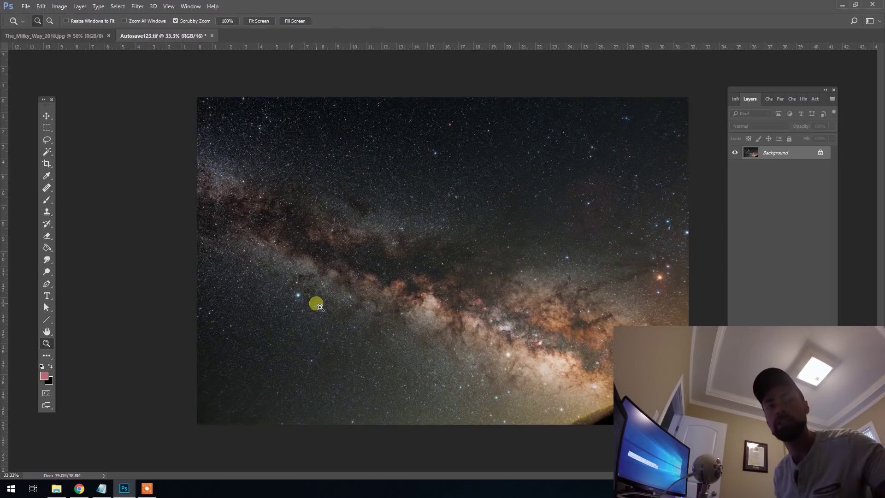
{"action": "key", "text": "m"}
{"action": "key", "text": "d"}
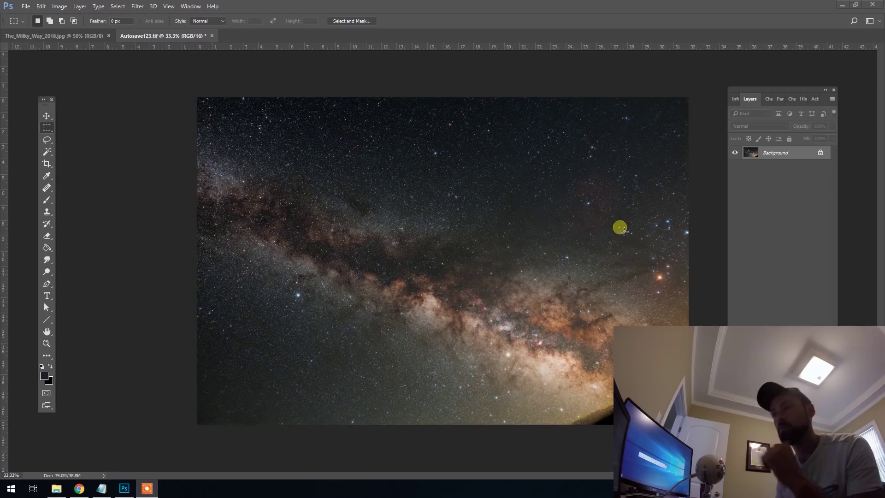
Run the ClariSKY 5 action on the flattened background image.
{"action": "left_click", "coordinate": [816, 100]}
{"action": "scroll", "coordinate": [832, 253], "scroll_direction": "up", "scroll_amount": 4}
{"action": "left_click_drag", "start_coordinate": [834, 269], "coordinate": [833, 306]}
{"action": "left_click", "coordinate": [752, 296]}
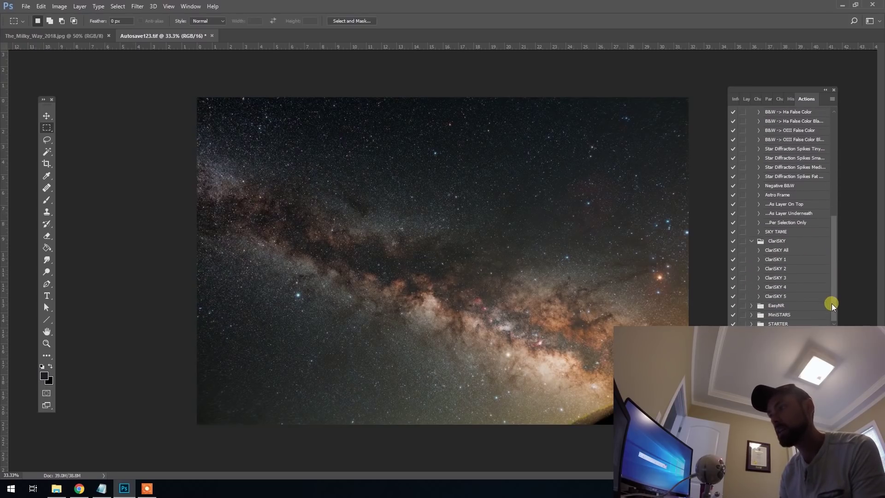
{"action": "left_click", "coordinate": [793, 298]}
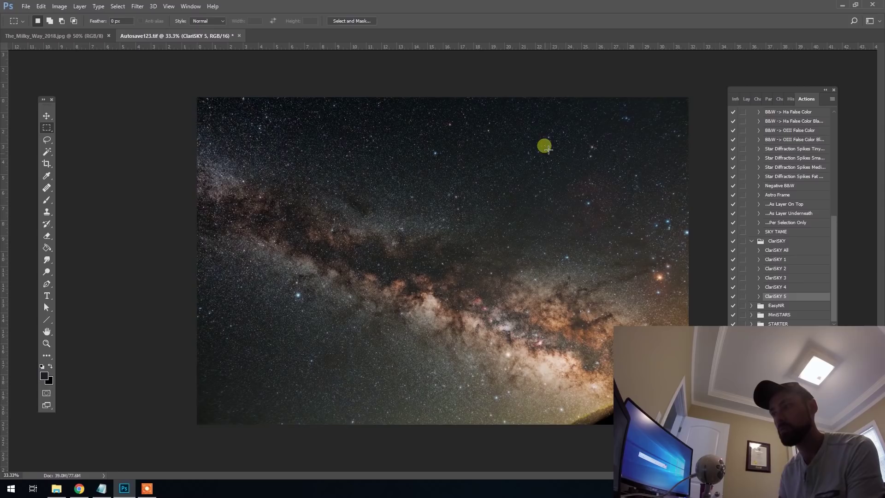
Set the ClariSKY 5 layer's opacity to 33%.
{"action": "left_click", "coordinate": [747, 100]}
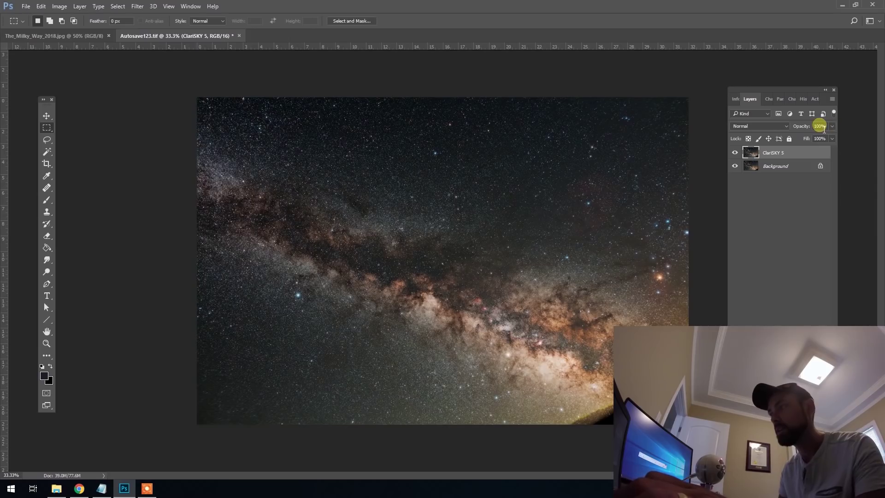
{"action": "type", "text": "30"}
{"action": "key", "text": "Return"}
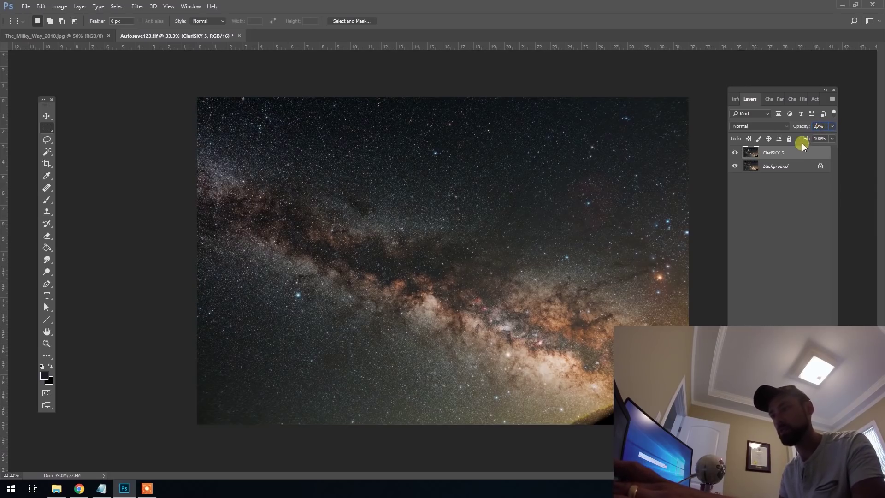
{"action": "left_click_drag", "start_coordinate": [819, 128], "coordinate": [806, 126]}
{"action": "type", "text": "33"}
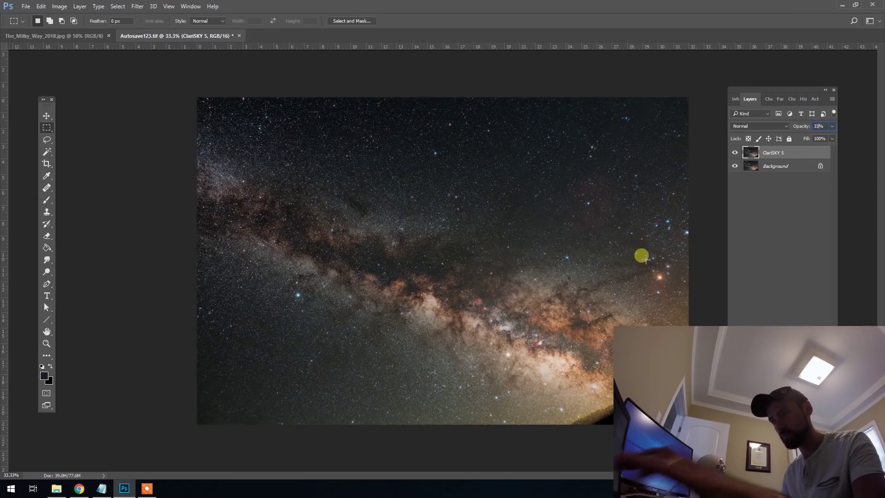
Compare the Milky Way core with and without the ClariSKY 5 layer up close, leaving the layer shown.
{"action": "left_click", "coordinate": [53, 343]}
{"action": "left_click_drag", "start_coordinate": [432, 377], "coordinate": [738, 156]}
{"action": "left_click", "coordinate": [735, 153]}
{"action": "left_click", "coordinate": [735, 153]}
{"action": "left_click", "coordinate": [509, 338], "text": "alt"}
{"action": "left_click", "coordinate": [511, 339], "text": "alt"}
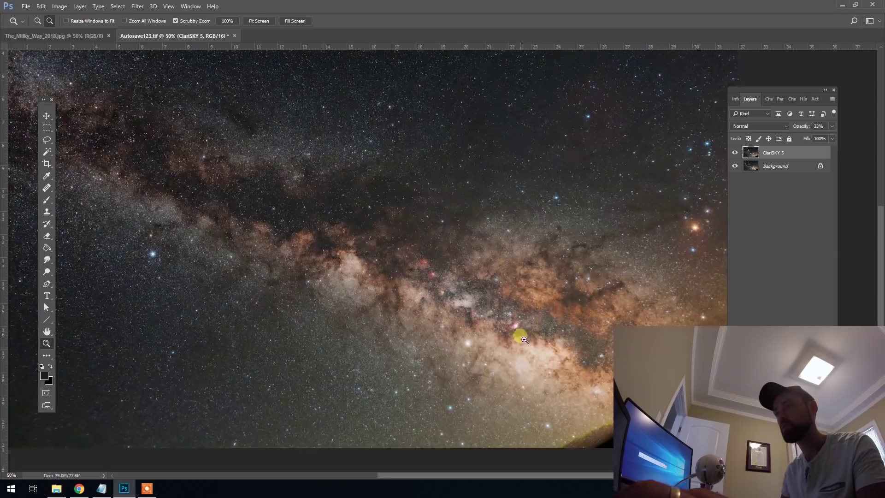
{"action": "left_click", "coordinate": [529, 339], "text": "alt"}
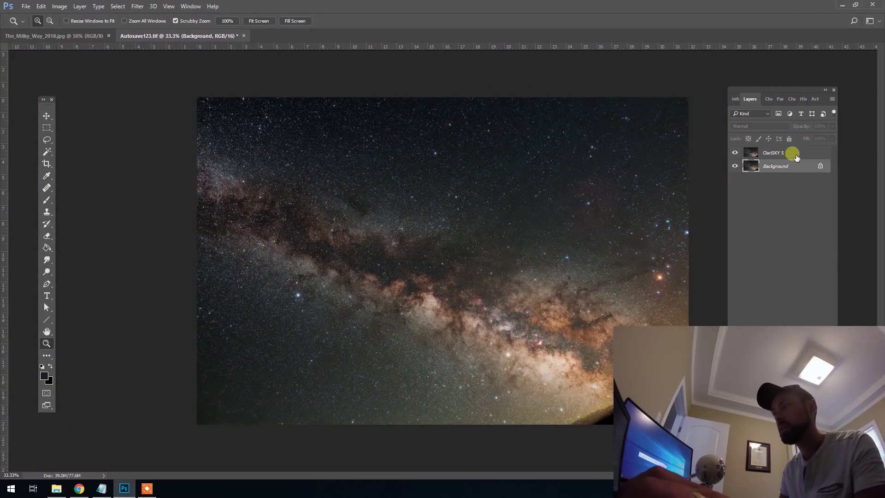
Stamp the visible layers into a new top layer and apply Vibrance to it with vibrance 9 and saturation 9.
{"action": "key", "text": "ctrl+shift+alt+n"}
{"action": "key", "text": "ctrl+shift+alt+e"}
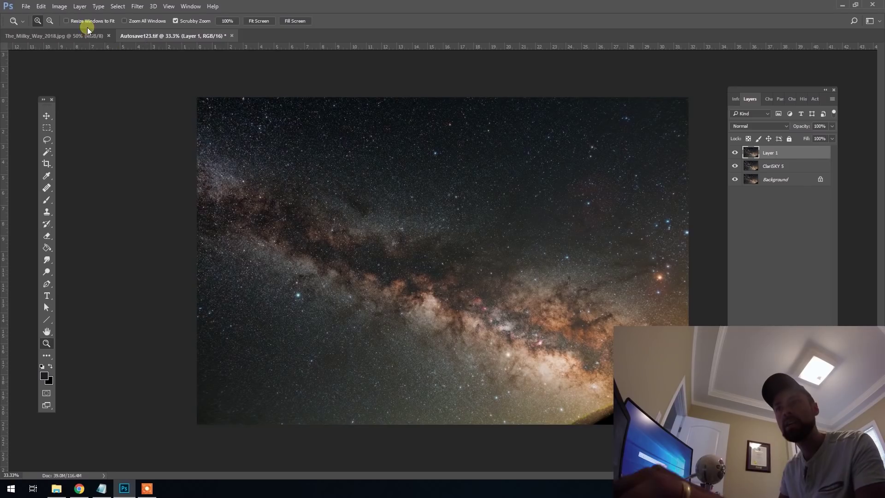
{"action": "left_click", "coordinate": [59, 6]}
{"action": "mouse_move", "coordinate": [139, 30]}
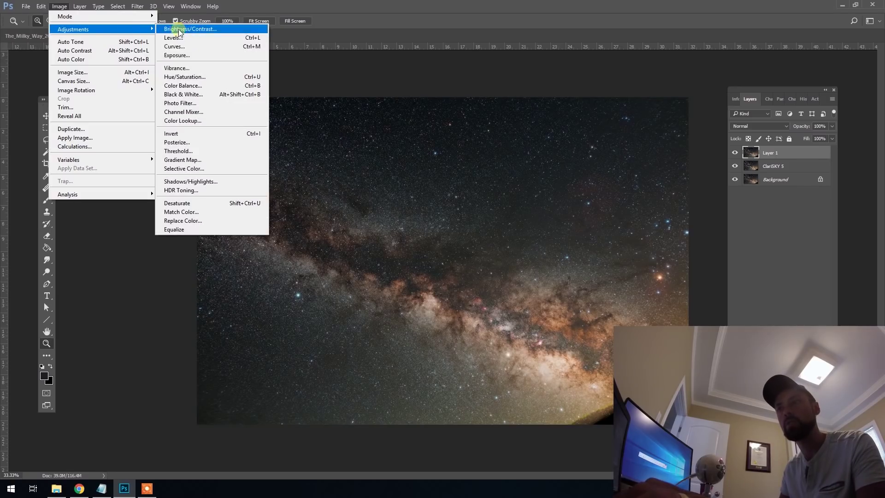
{"action": "left_click", "coordinate": [216, 67]}
{"action": "left_click", "coordinate": [496, 253]}
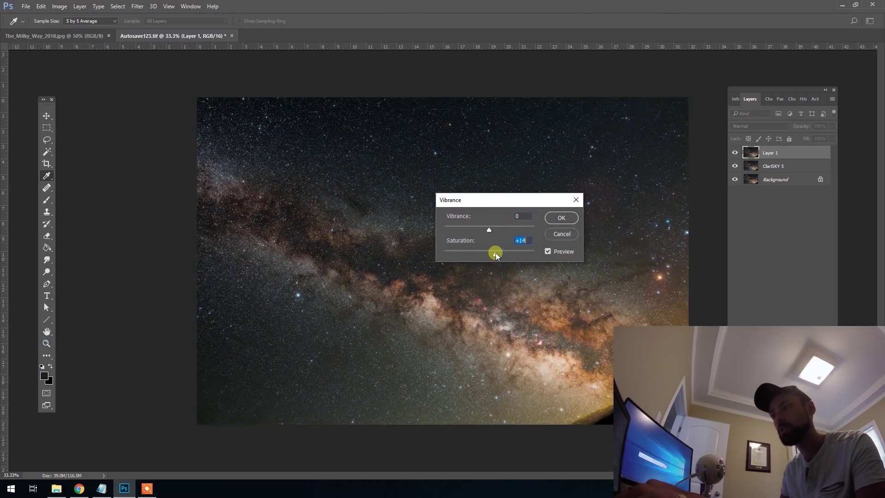
{"action": "type", "text": "9"}
{"action": "left_click", "coordinate": [523, 216]}
{"action": "type", "text": "9"}
{"action": "left_click", "coordinate": [549, 221]}
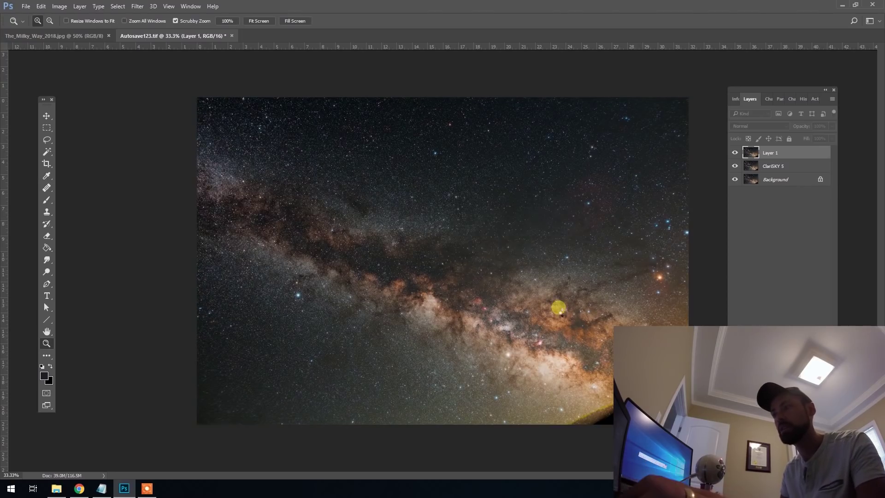
Compare the image with and without the Vibrance-adjusted top layer, leaving the layer shown.
{"action": "key", "text": "z"}
{"action": "left_click", "coordinate": [559, 306]}
{"action": "left_click", "coordinate": [530, 256], "text": "alt"}
{"action": "left_click", "coordinate": [533, 266], "text": "alt"}
{"action": "left_click", "coordinate": [737, 155]}
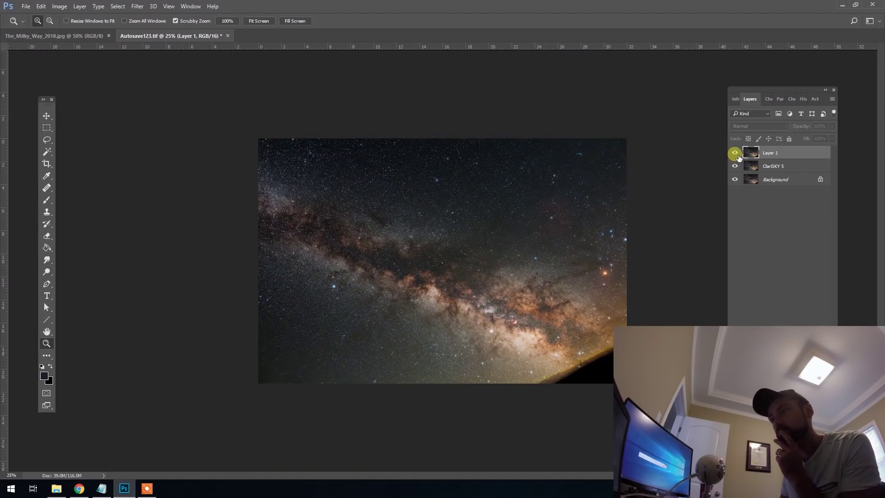
{"action": "left_click", "coordinate": [562, 236]}
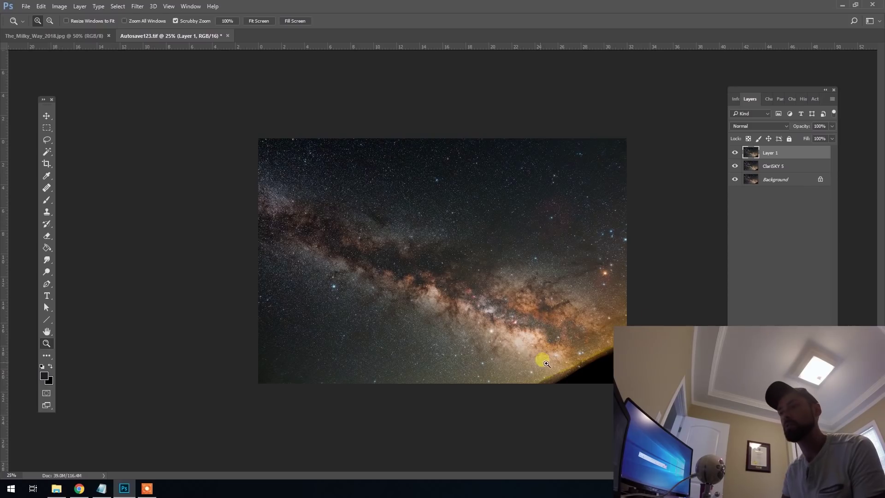
{"action": "left_click", "coordinate": [737, 152]}
{"action": "left_click", "coordinate": [737, 153]}
{"action": "scroll", "coordinate": [489, 267], "scroll_direction": "up", "scroll_amount": 2}
{"action": "scroll", "coordinate": [482, 282], "scroll_direction": "down", "scroll_amount": 1}
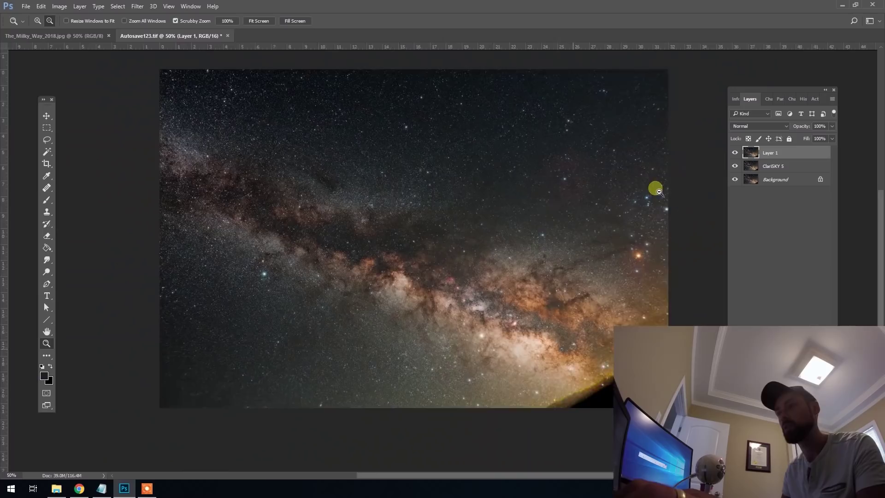
Run the MiniSTARS 3 action on the Vibrance-adjusted top layer.
{"action": "left_click", "coordinate": [812, 99]}
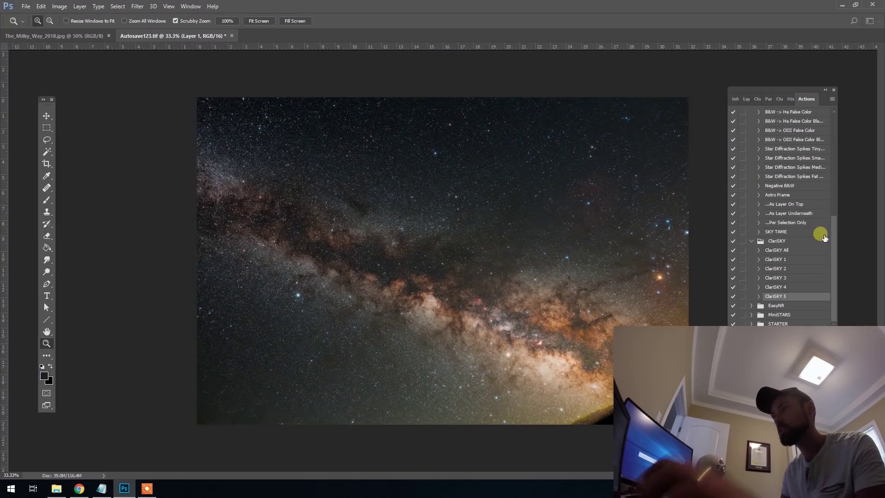
{"action": "left_click", "coordinate": [751, 241]}
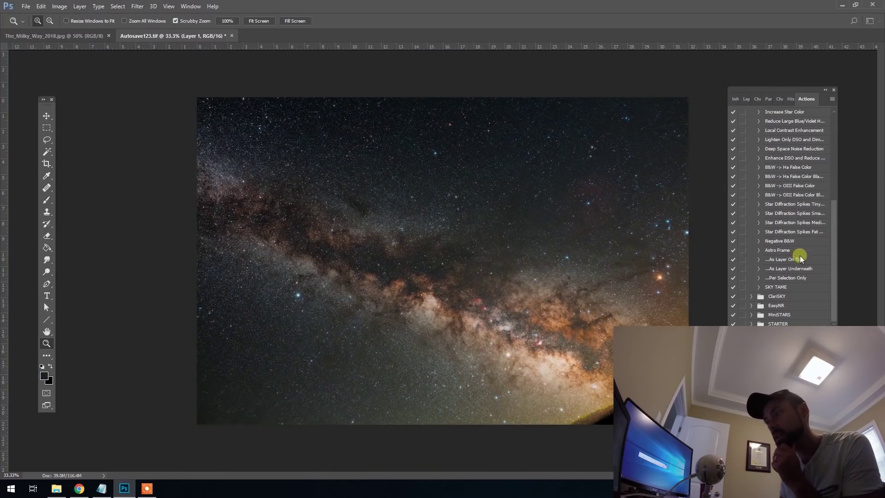
{"action": "left_click", "coordinate": [788, 315]}
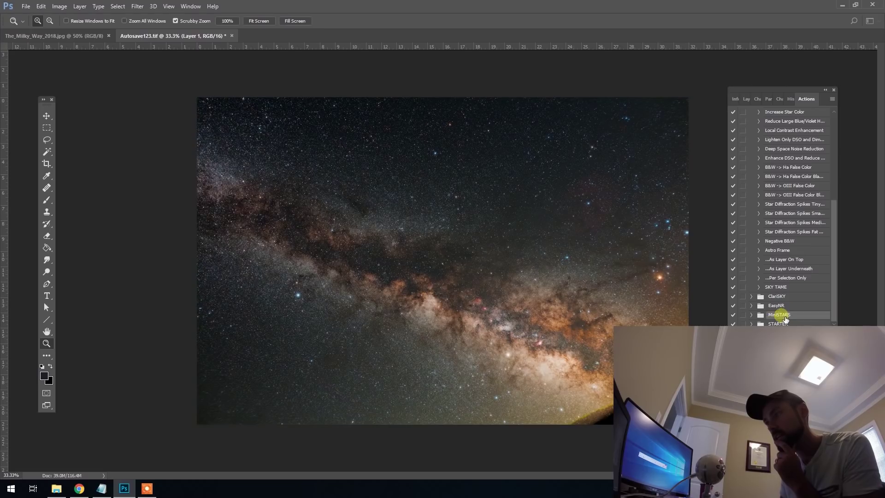
{"action": "scroll", "coordinate": [834, 278], "scroll_direction": "down", "scroll_amount": 2}
{"action": "left_click", "coordinate": [790, 296]}
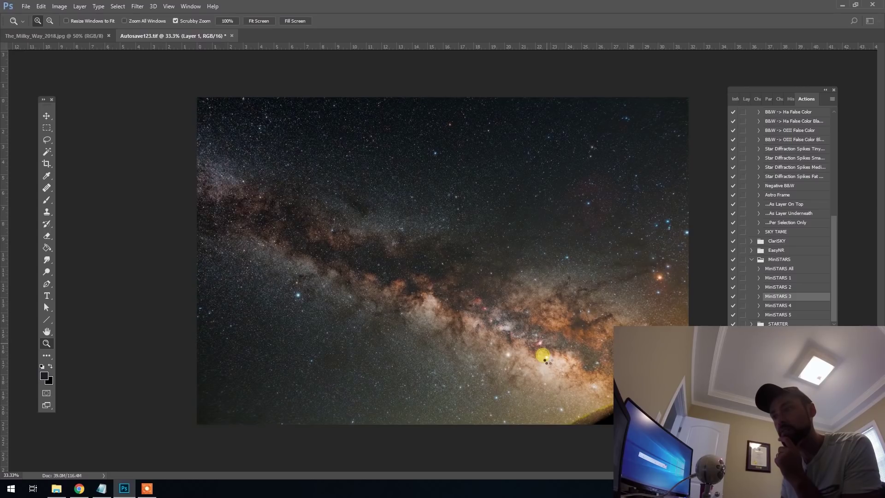
Compare the stars with and without the MiniSTARS 3 layer, across the whole image and up close.
{"action": "left_click", "coordinate": [747, 100]}
{"action": "left_click", "coordinate": [736, 151]}
{"action": "left_click", "coordinate": [736, 152]}
{"action": "left_click", "coordinate": [736, 151]}
{"action": "left_click", "coordinate": [736, 151]}
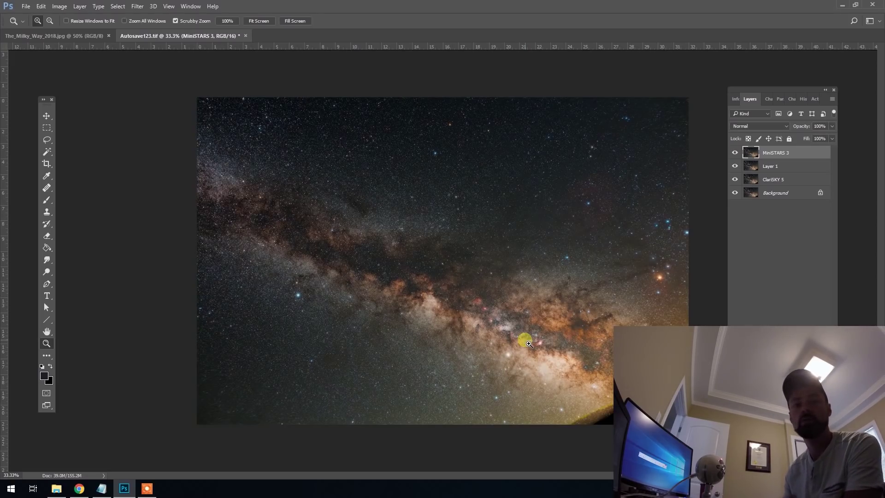
{"action": "left_click", "coordinate": [507, 341]}
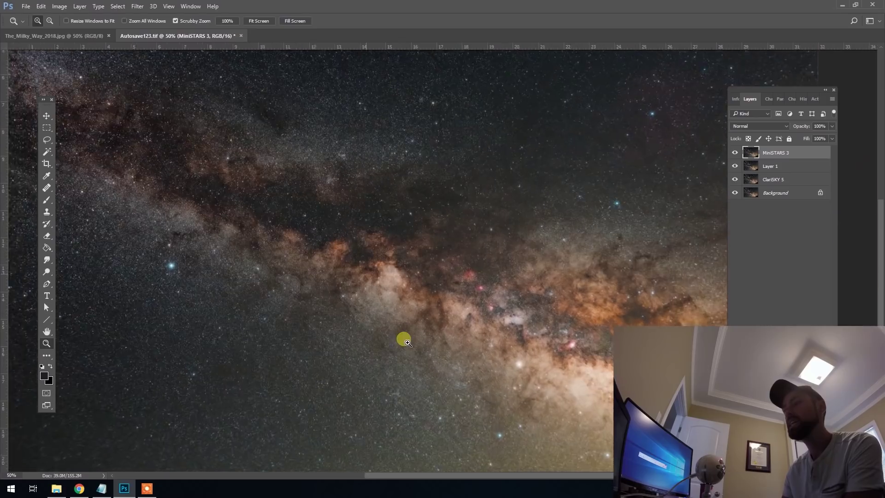
{"action": "left_click", "coordinate": [736, 152]}
{"action": "left_click", "coordinate": [736, 152]}
Set the MiniSTARS 3 layer's opacity to 66% and flatten all layers into the background.
{"action": "left_click_drag", "start_coordinate": [820, 128], "coordinate": [806, 129]}
{"action": "type", "text": "66"}
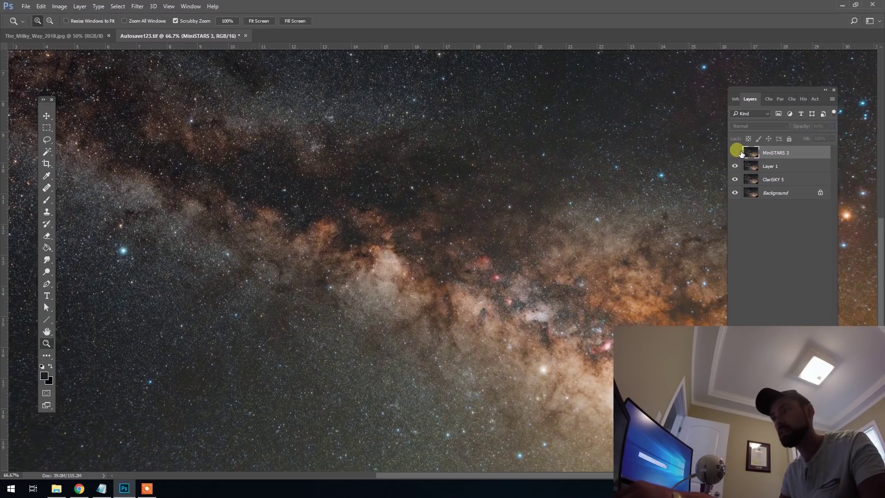
{"action": "left_click", "coordinate": [629, 316], "text": "alt"}
{"action": "left_click", "coordinate": [577, 366], "text": "alt"}
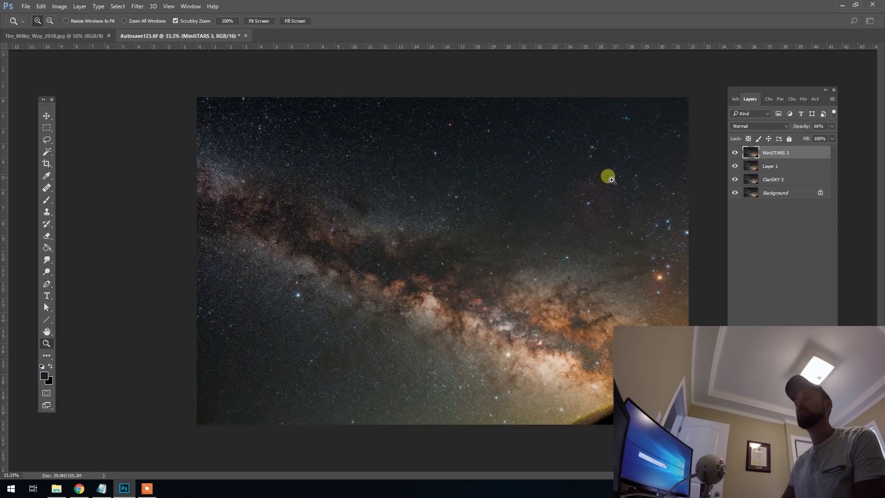
{"action": "left_click", "coordinate": [100, 10]}
{"action": "left_click", "coordinate": [147, 343]}
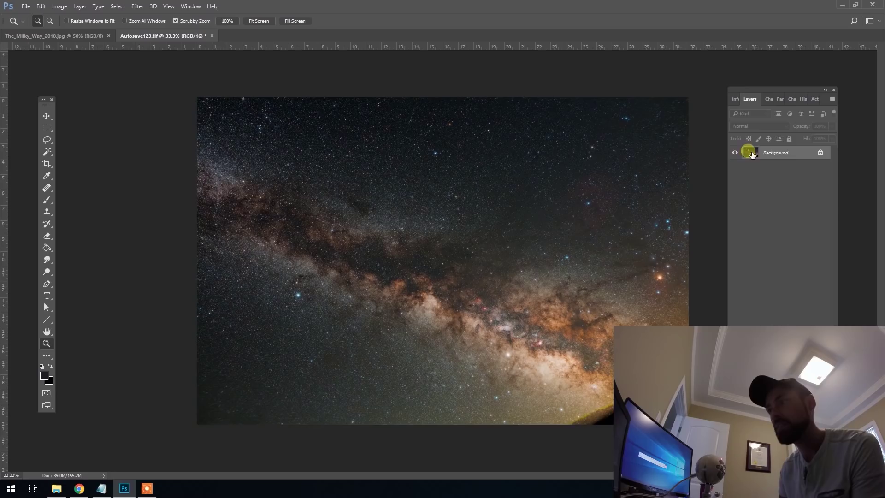
Run the Medium Noise action from the EasyNR set on the flattened image.
{"action": "left_click", "coordinate": [817, 99]}
{"action": "left_click_drag", "start_coordinate": [503, 228], "coordinate": [604, 263]}
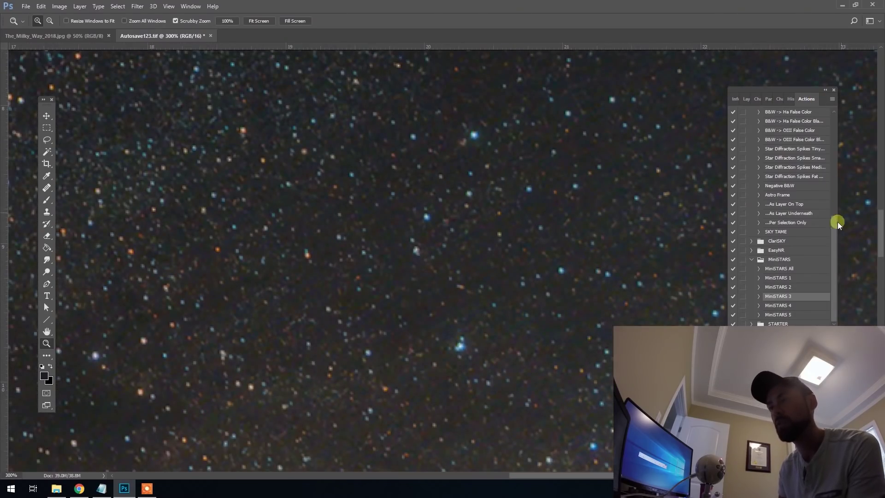
{"action": "left_click", "coordinate": [752, 260]}
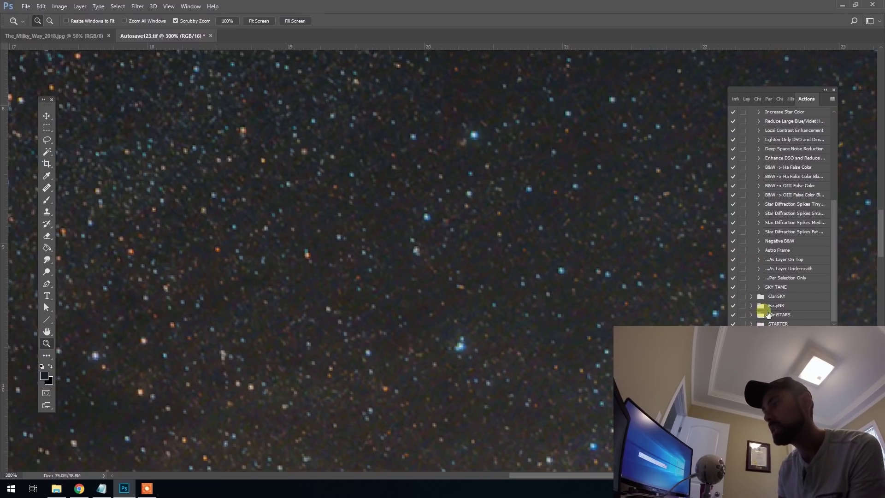
{"action": "left_click", "coordinate": [751, 305]}
{"action": "left_click_drag", "start_coordinate": [837, 289], "coordinate": [834, 315]}
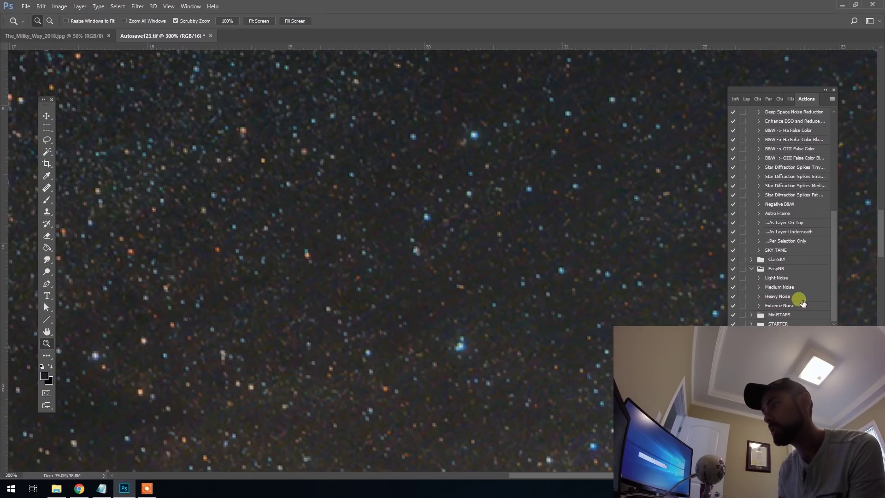
{"action": "left_click", "coordinate": [794, 288]}
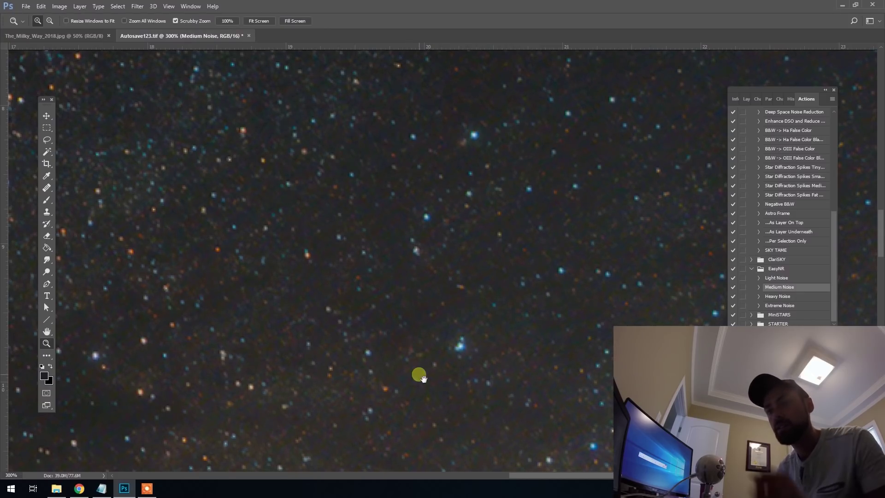
Try the Medium Noise layer at 54% opacity and compare the nebula detail in the core with and without it.
{"action": "left_click", "coordinate": [494, 326], "text": "alt"}
{"action": "left_click", "coordinate": [494, 326], "text": "alt"}
{"action": "left_click_drag", "start_coordinate": [517, 382], "coordinate": [583, 284]}
{"action": "left_click", "coordinate": [586, 287], "text": "alt"}
{"action": "left_click", "coordinate": [745, 98]}
{"action": "left_click", "coordinate": [835, 126]}
{"action": "left_click", "coordinate": [834, 126]}
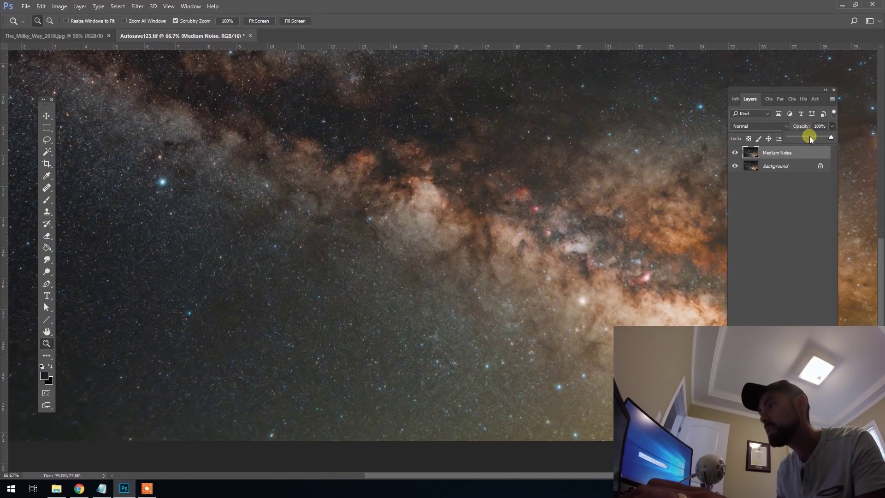
{"action": "left_click", "coordinate": [812, 137]}
{"action": "left_click", "coordinate": [691, 264]}
{"action": "left_click", "coordinate": [686, 264]}
{"action": "left_click", "coordinate": [682, 263]}
{"action": "left_click", "coordinate": [682, 263]}
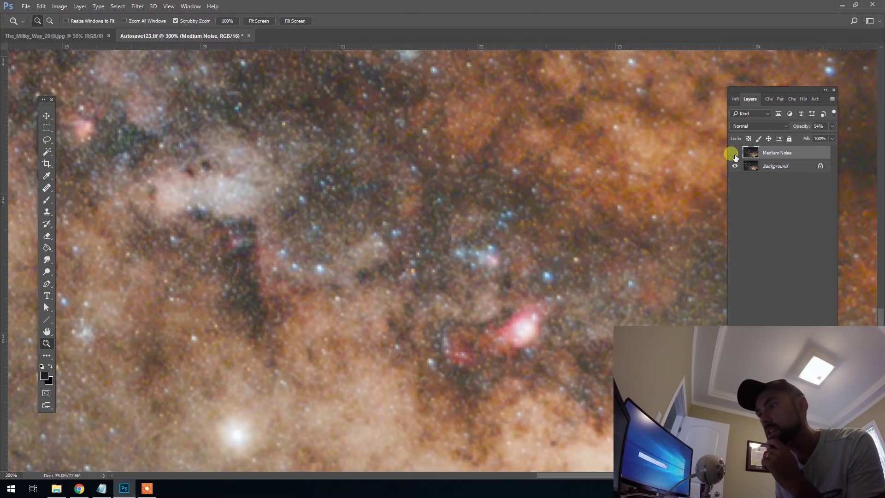
{"action": "left_click", "coordinate": [735, 155]}
Set the Medium Noise layer's opacity to 35% and flatten all layers into the background.
{"action": "left_click", "coordinate": [832, 126]}
{"action": "left_click", "coordinate": [803, 137]}
{"action": "left_click", "coordinate": [642, 161]}
{"action": "left_click", "coordinate": [642, 161], "text": "alt"}
{"action": "left_click", "coordinate": [642, 162], "text": "alt"}
{"action": "left_click", "coordinate": [642, 161], "text": "alt"}
{"action": "left_click", "coordinate": [643, 162], "text": "alt"}
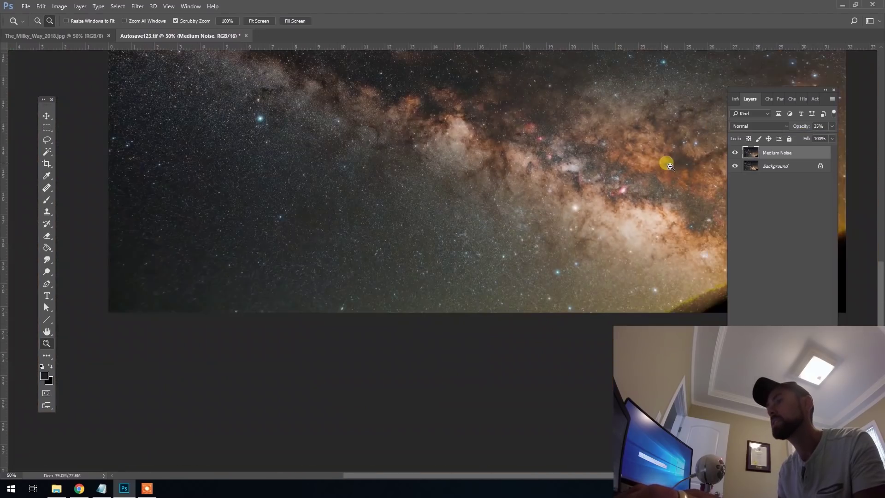
{"action": "left_click", "coordinate": [670, 162], "text": "alt"}
{"action": "left_click", "coordinate": [80, 6]}
{"action": "left_click", "coordinate": [135, 350]}
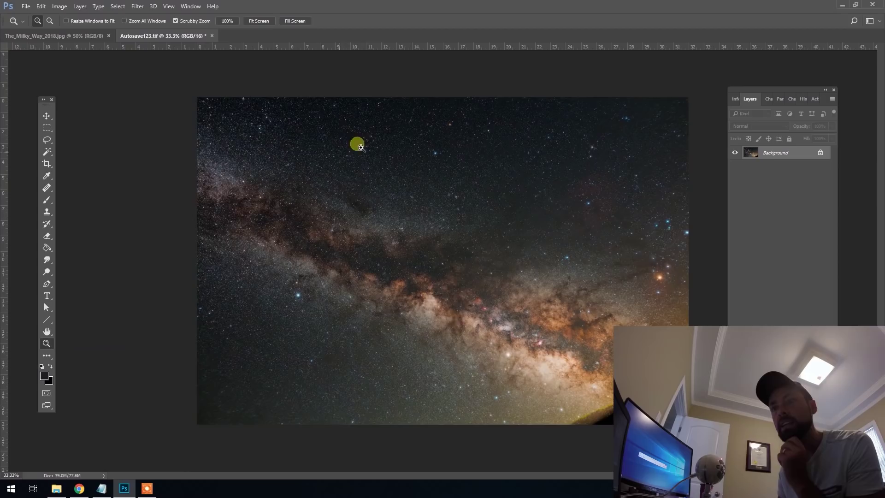
Apply a Photo Filter adjustment to the flattened image using Cooling Filter (80) at 11% density.
{"action": "left_click", "coordinate": [463, 330]}
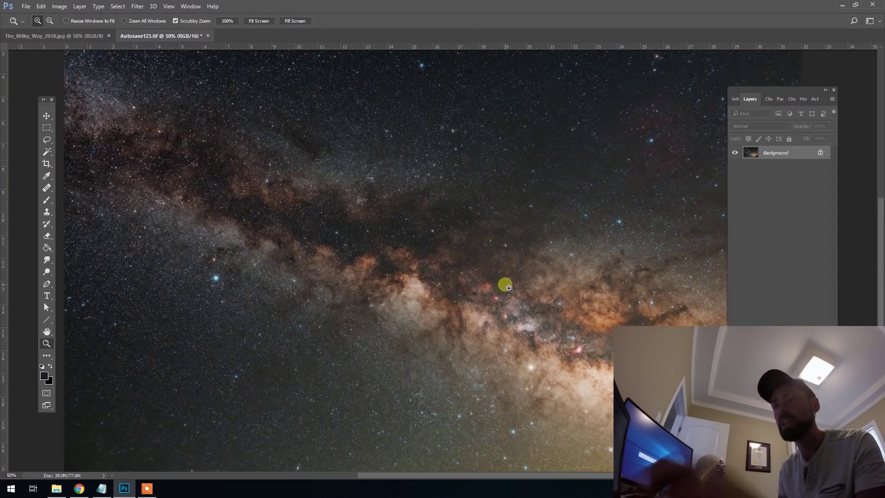
{"action": "left_click", "coordinate": [436, 254], "text": "alt"}
{"action": "left_click", "coordinate": [59, 6]}
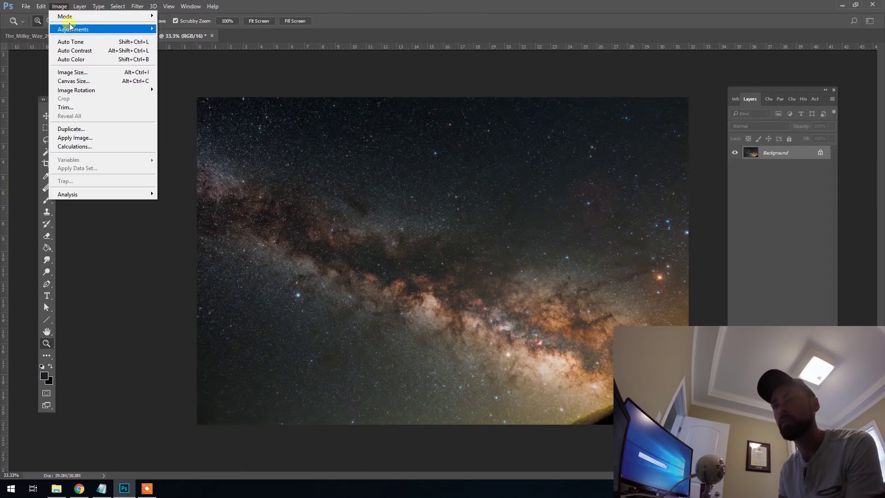
{"action": "mouse_move", "coordinate": [123, 31]}
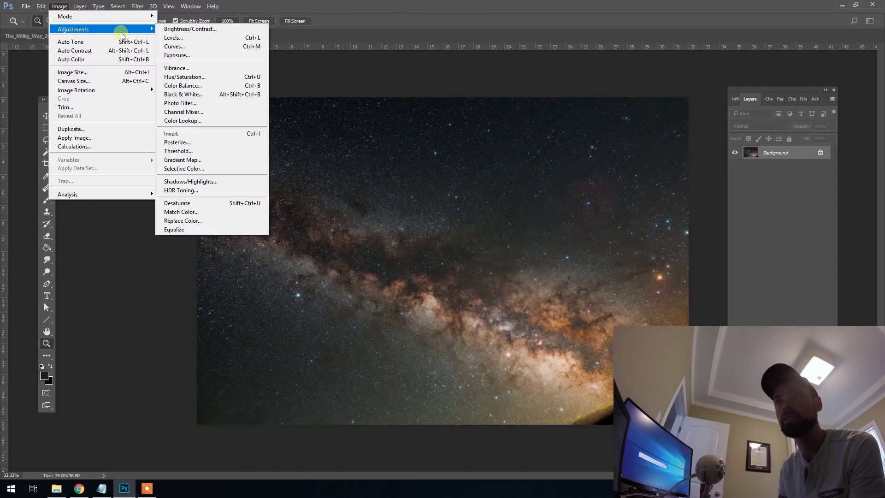
{"action": "left_click", "coordinate": [206, 103]}
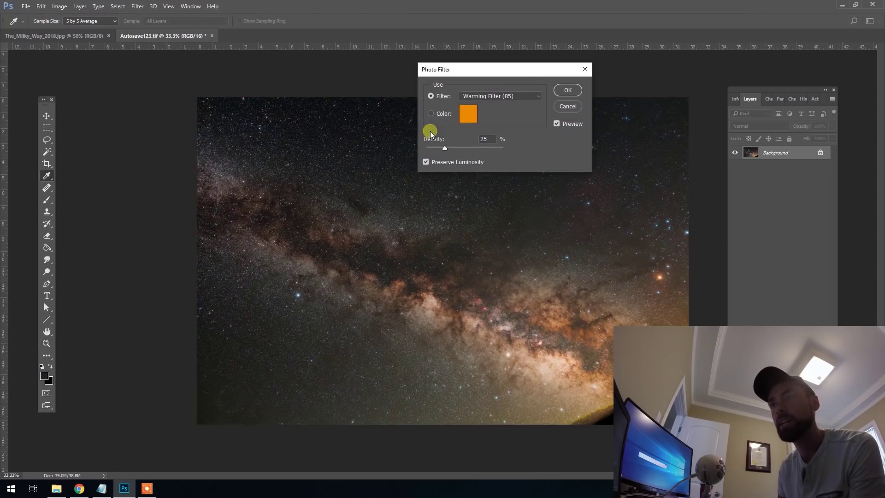
{"action": "left_click", "coordinate": [512, 96]}
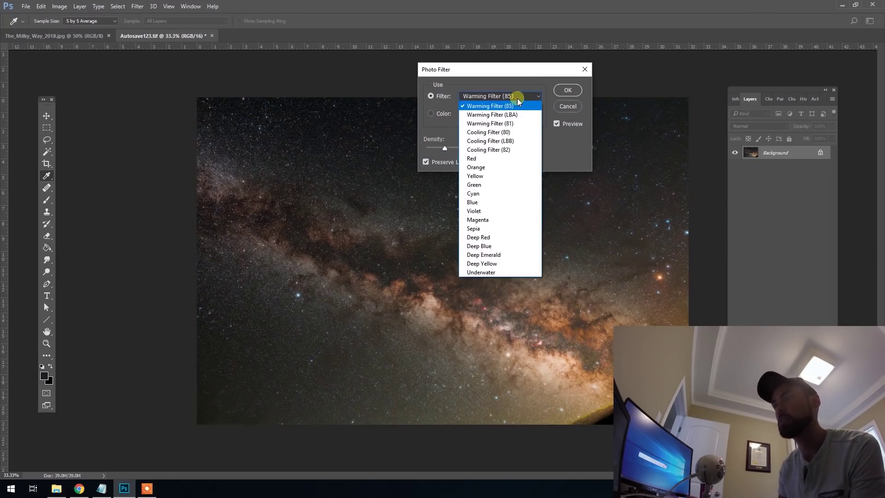
{"action": "left_click", "coordinate": [504, 133]}
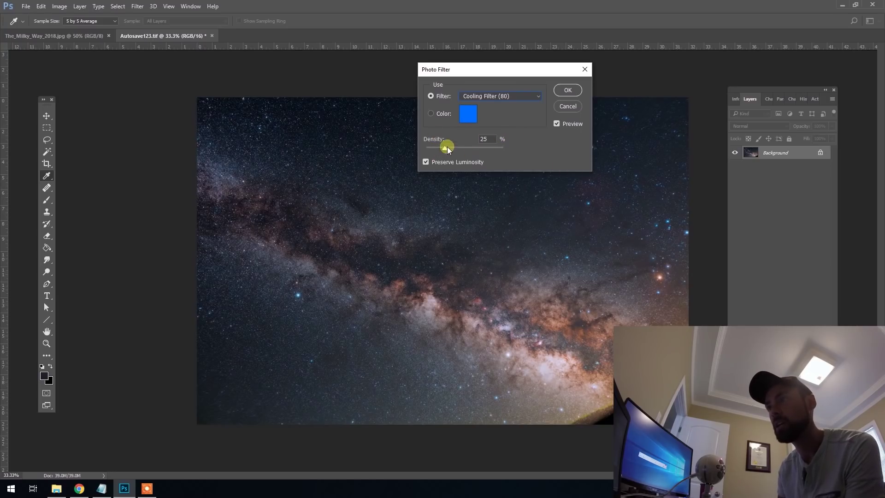
{"action": "left_click_drag", "start_coordinate": [446, 148], "coordinate": [441, 150]}
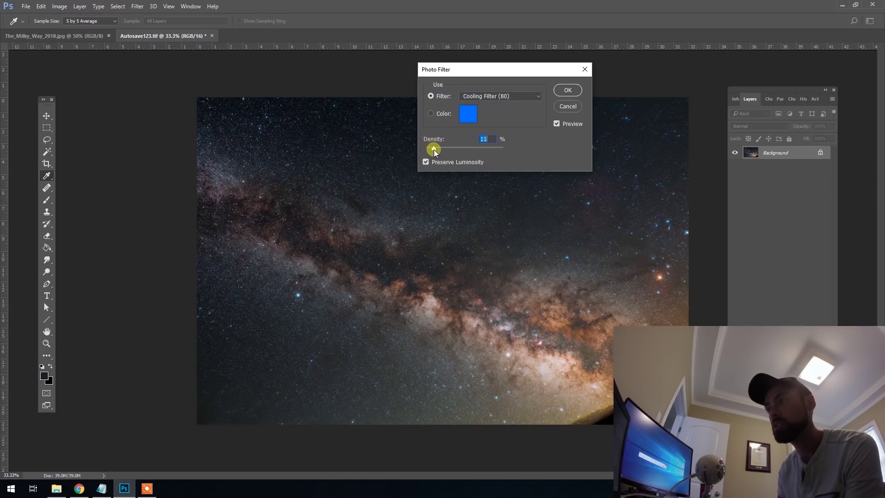
{"action": "left_click", "coordinate": [568, 90]}
{"action": "key", "text": "z"}
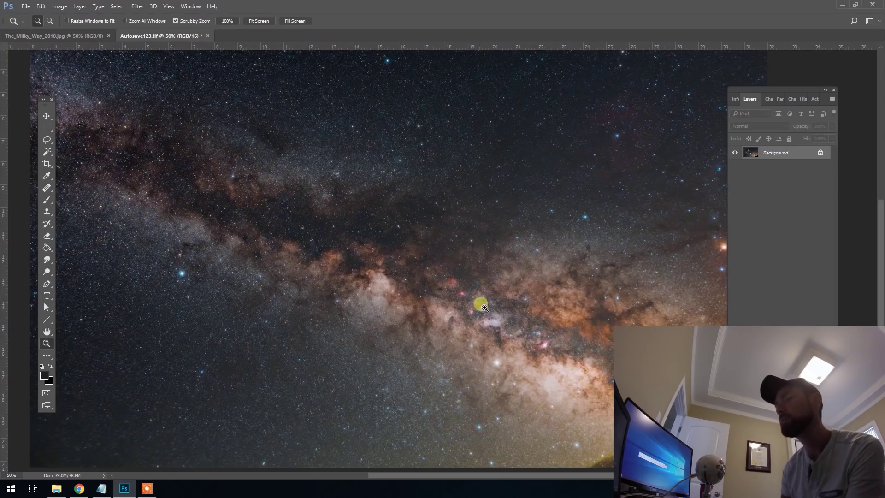
Apply an RGB Curves adjustment with a shadow point at input 39, output 37 and a midtone point at about input 111, output 127.
{"action": "right_click", "coordinate": [504, 268]}
{"action": "left_click", "coordinate": [556, 325]}
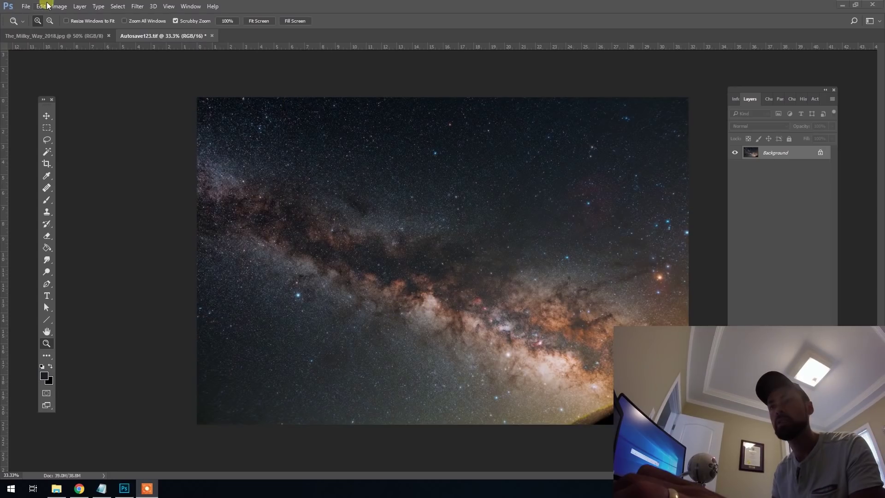
{"action": "left_click", "coordinate": [60, 7]}
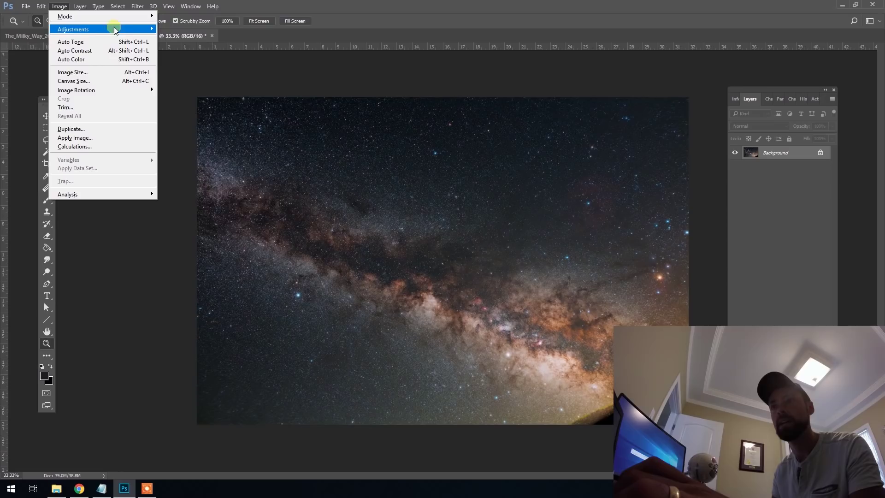
{"action": "mouse_move", "coordinate": [125, 29]}
{"action": "left_click", "coordinate": [209, 47]}
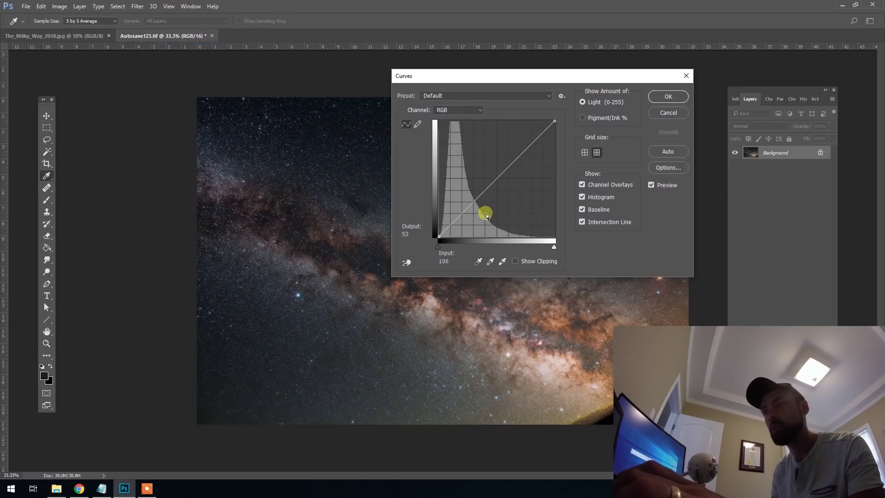
{"action": "left_click", "coordinate": [434, 306], "text": "ctrl"}
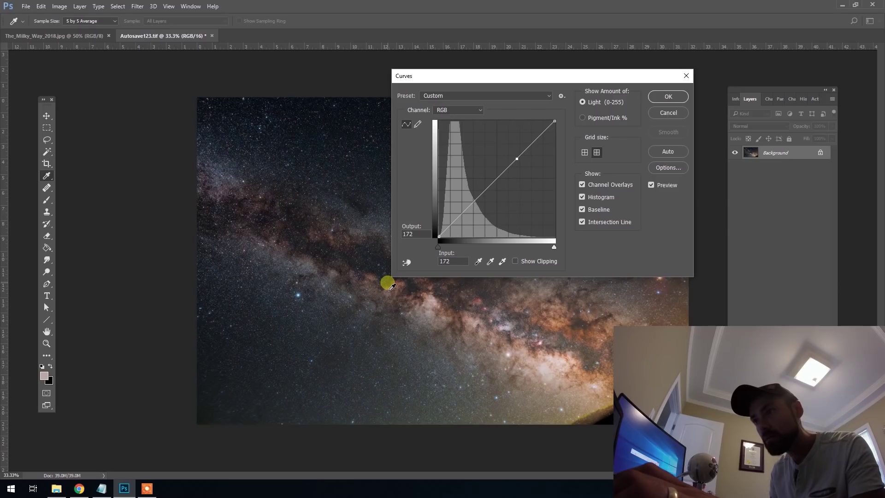
{"action": "left_click_drag", "start_coordinate": [517, 159], "coordinate": [494, 185]}
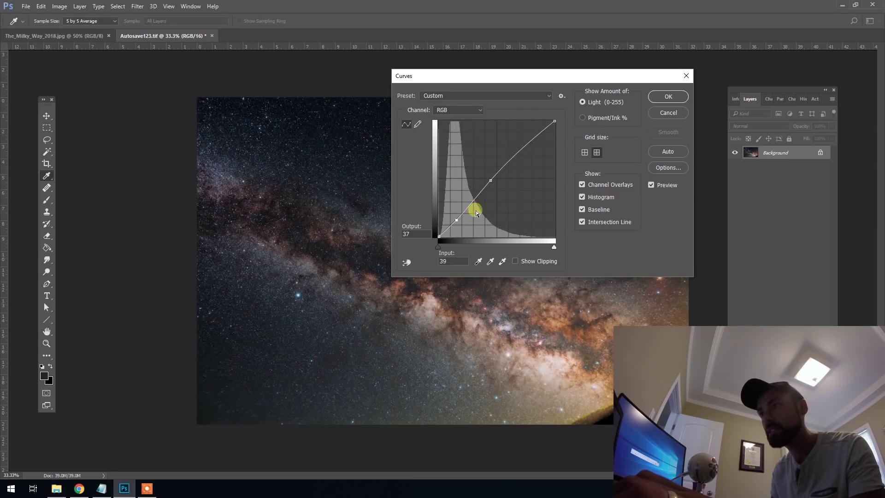
{"action": "left_click_drag", "start_coordinate": [495, 184], "coordinate": [494, 183]}
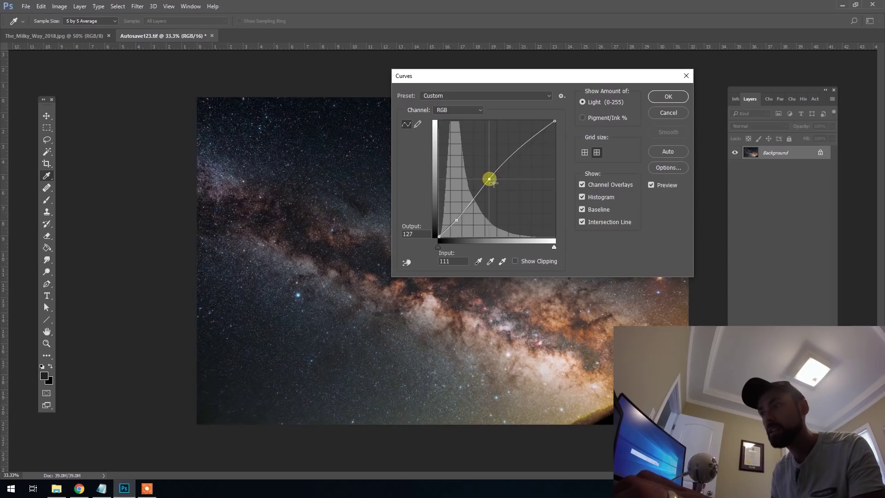
{"action": "left_click", "coordinate": [668, 96]}
{"action": "key", "text": "z"}
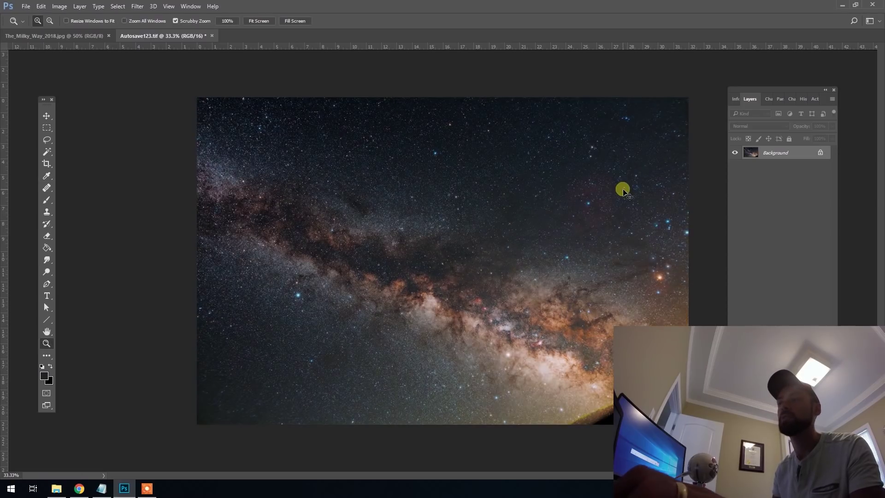
Copy the curves-adjusted image and paste it as a new layer over the image's Photo Filter history state.
{"action": "key", "text": "ctrl+a"}
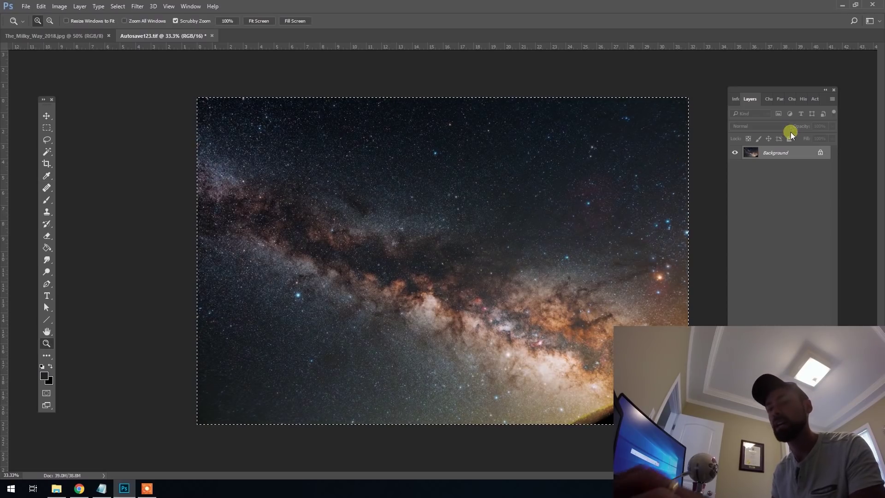
{"action": "left_click", "coordinate": [804, 98]}
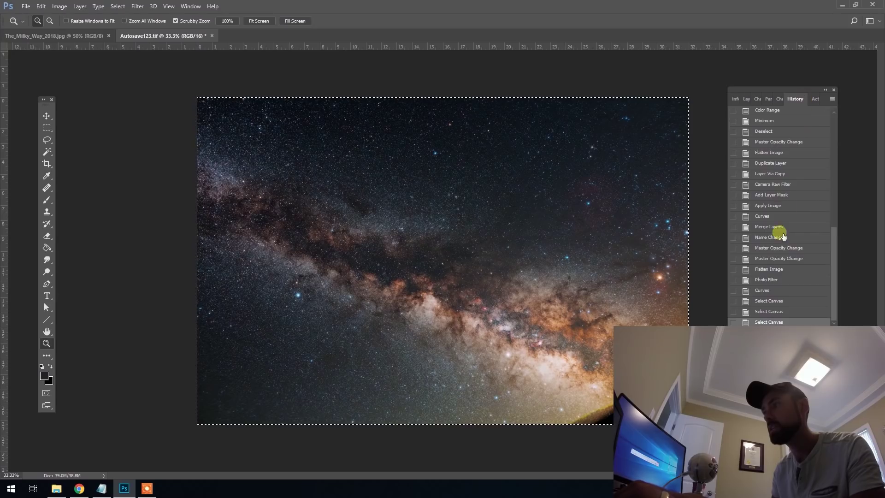
{"action": "left_click", "coordinate": [772, 290]}
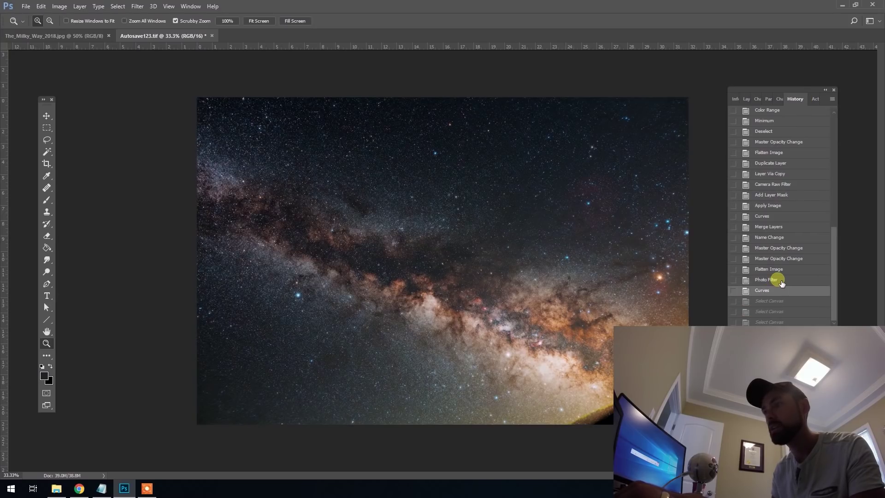
{"action": "left_click", "coordinate": [768, 279]}
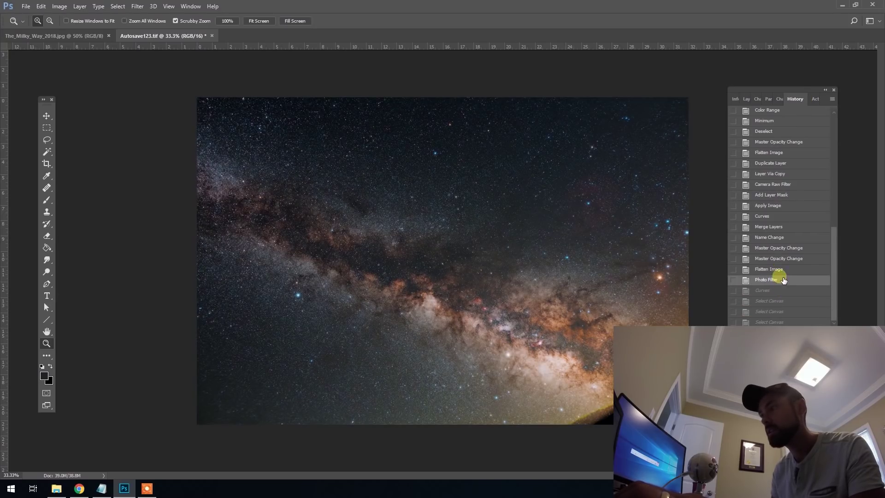
{"action": "left_click", "coordinate": [779, 290]}
{"action": "left_click", "coordinate": [777, 282]}
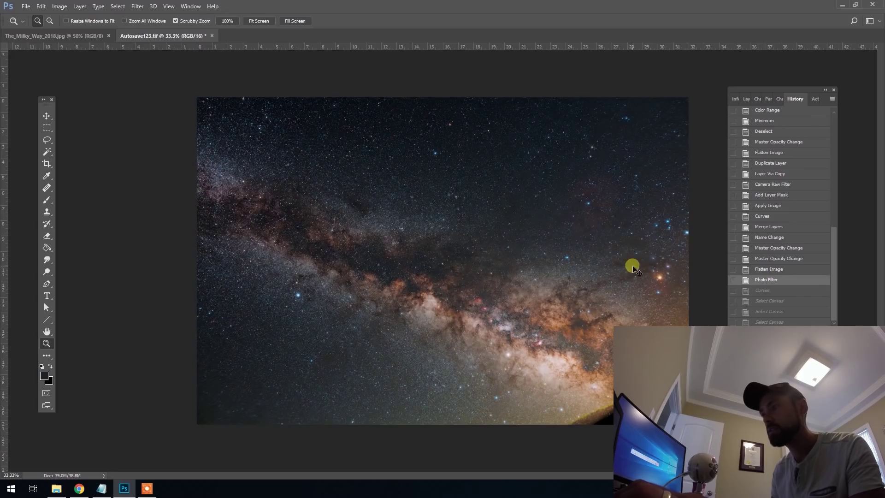
{"action": "key", "text": "ctrl+v"}
{"action": "left_click", "coordinate": [749, 99]}
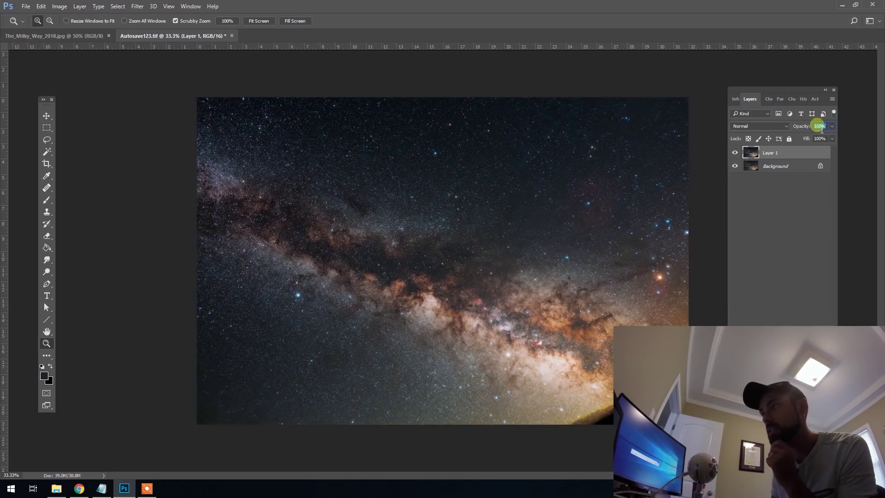
Set the pasted curves layer's opacity to 48%, compare the image with and without it, and flatten the layers.
{"action": "left_click_drag", "start_coordinate": [831, 129], "coordinate": [809, 137]}
{"action": "left_click", "coordinate": [736, 154]}
{"action": "left_click", "coordinate": [736, 153]}
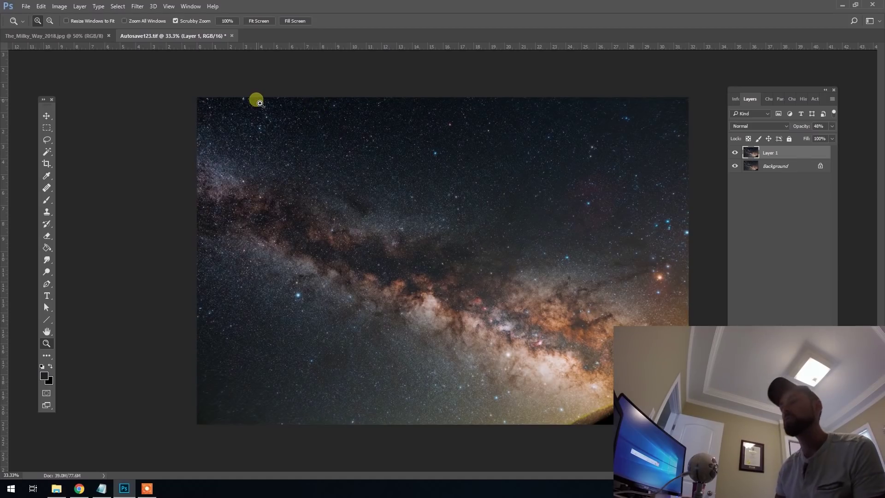
{"action": "left_click", "coordinate": [78, 6]}
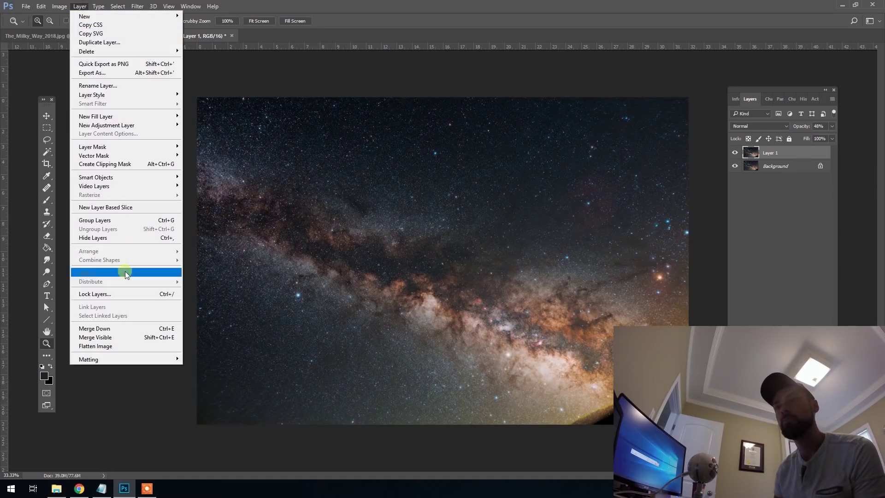
{"action": "left_click", "coordinate": [117, 346]}
Apply a Vibrance adjustment to the flattened Milky Way image.
{"action": "left_click", "coordinate": [63, 10]}
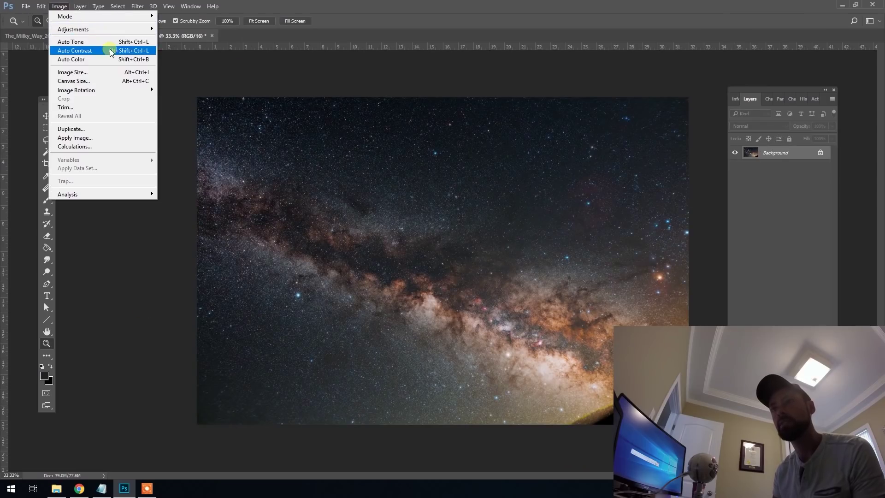
{"action": "mouse_move", "coordinate": [134, 30]}
{"action": "left_click", "coordinate": [203, 69]}
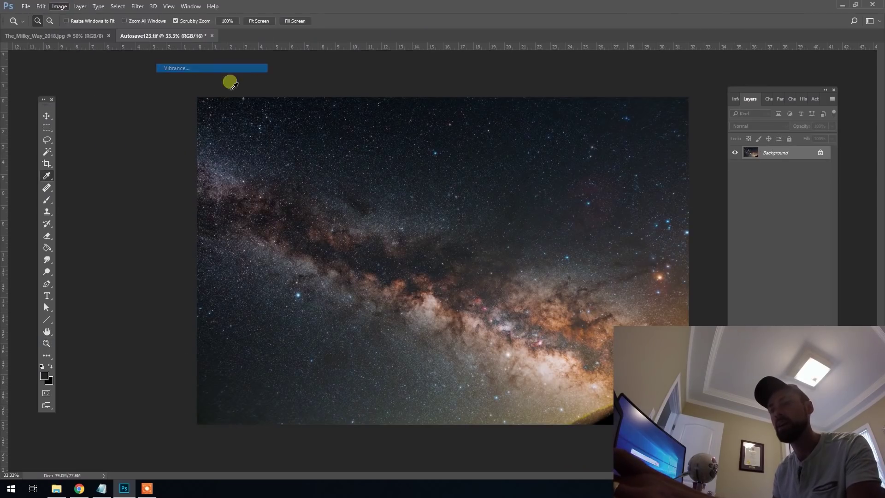
{"action": "left_click", "coordinate": [520, 240]}
{"action": "left_click", "coordinate": [562, 218]}
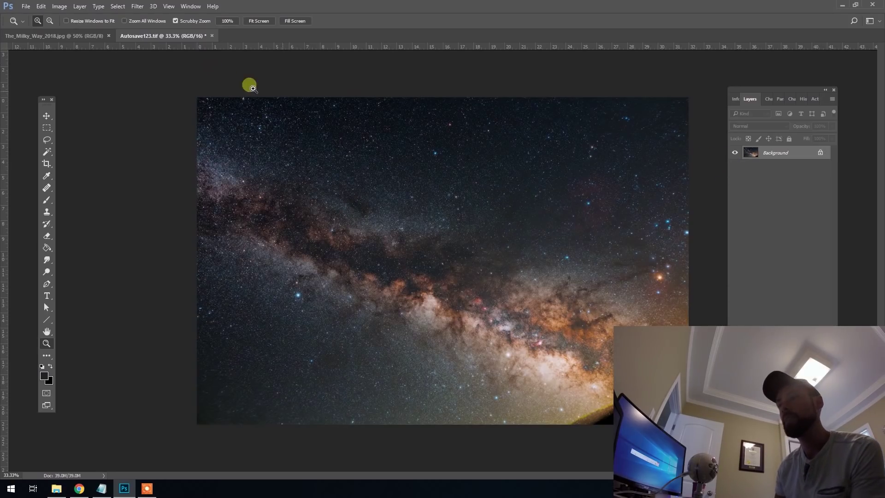
Examine the bright Milky Way core up close and compare the edited image with The_Milky_Way_2018.jpg.
{"action": "left_click", "coordinate": [563, 291]}
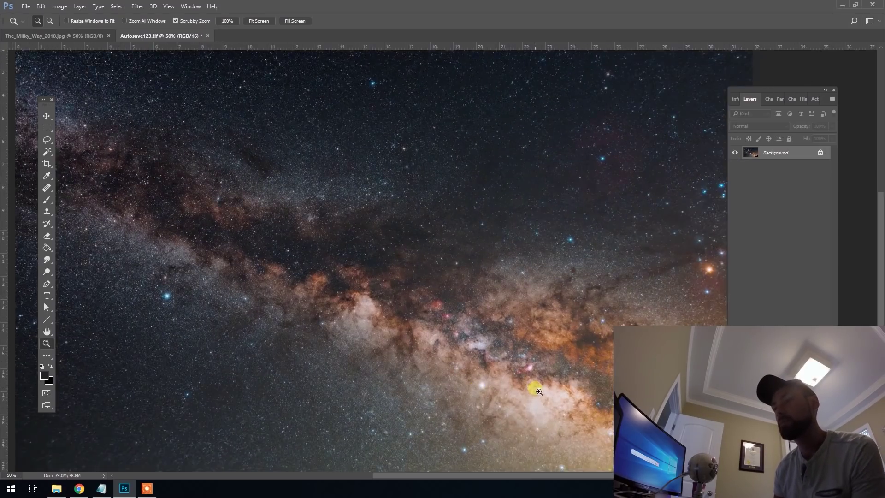
{"action": "left_click", "coordinate": [533, 390]}
{"action": "left_click", "coordinate": [533, 349]}
{"action": "left_click", "coordinate": [387, 307], "text": "alt"}
{"action": "left_click", "coordinate": [389, 304], "text": "alt"}
{"action": "left_click", "coordinate": [395, 302], "text": "alt"}
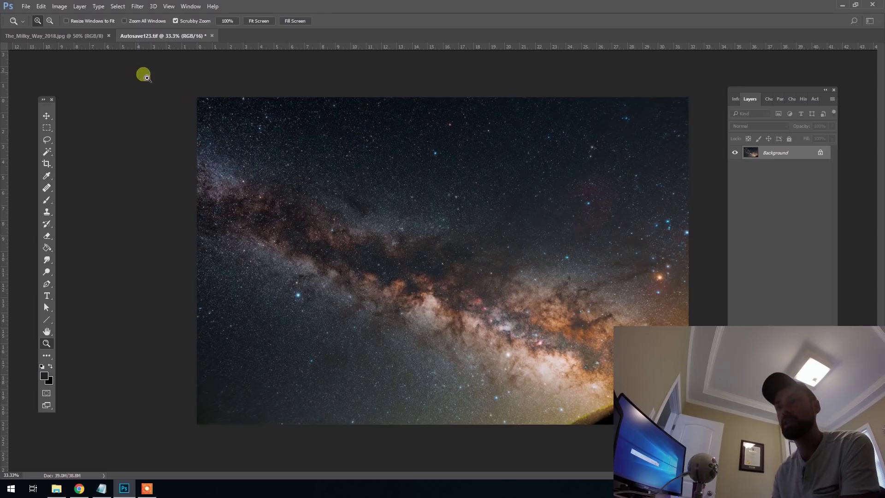
{"action": "left_click", "coordinate": [85, 35]}
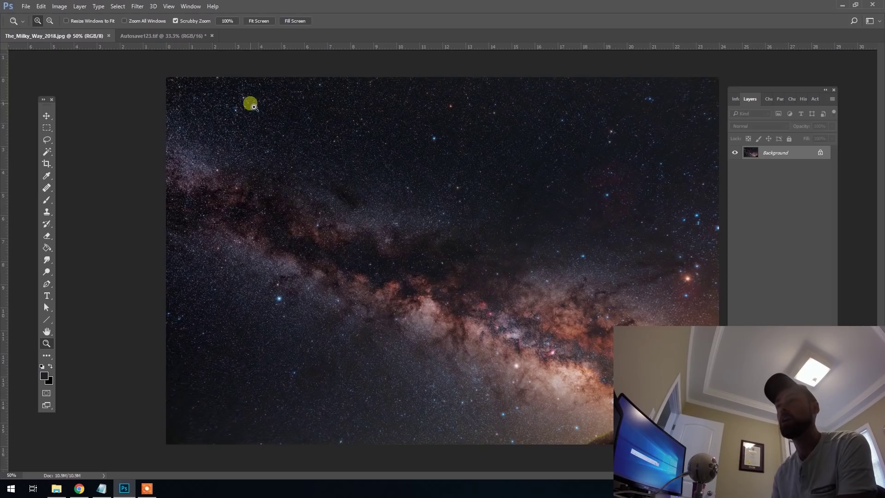
{"action": "left_click", "coordinate": [170, 36]}
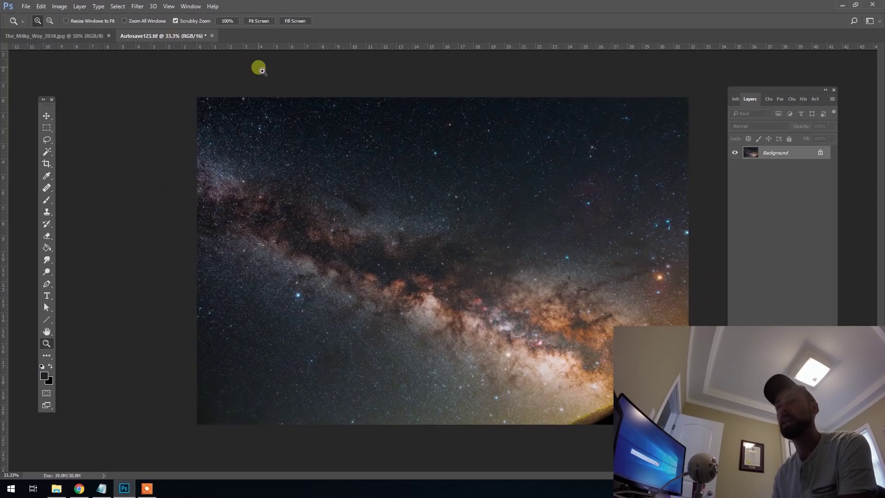
{"action": "left_click", "coordinate": [51, 37]}
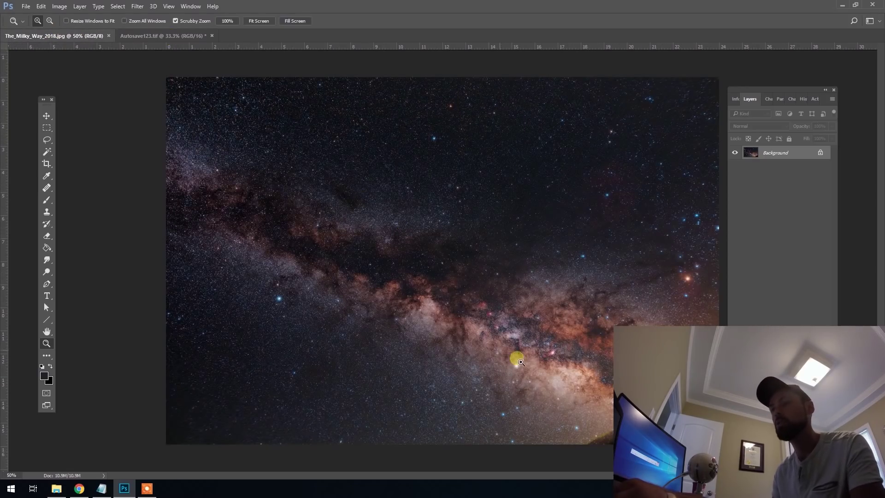
{"action": "left_click", "coordinate": [168, 36]}
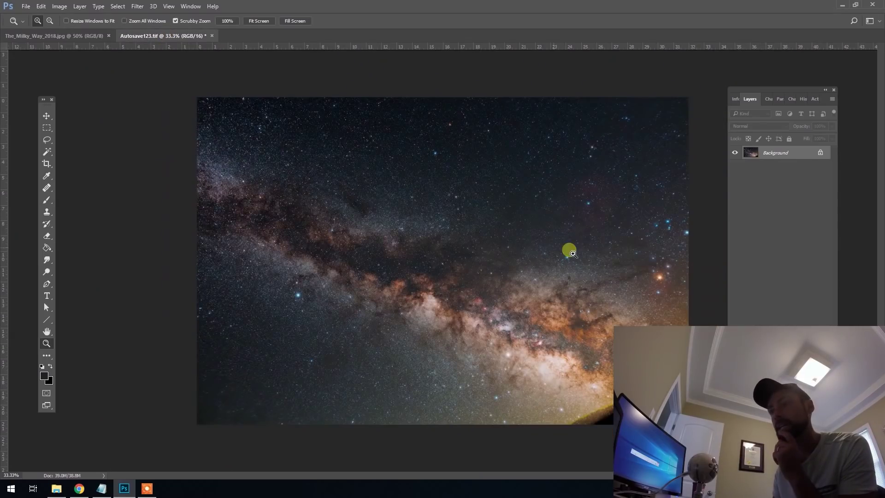
Examine the edited image's Milky Way core up close and check the pixel dimensions of The_Milky_Way_2018.jpg.
{"action": "left_click", "coordinate": [460, 312]}
{"action": "left_click", "coordinate": [480, 310]}
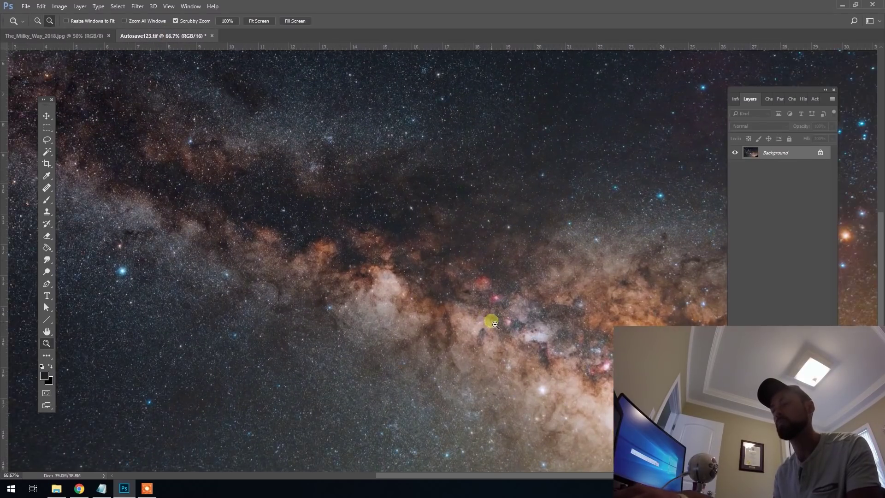
{"action": "left_click", "coordinate": [495, 324], "text": "alt"}
{"action": "left_click", "coordinate": [509, 308], "text": "alt"}
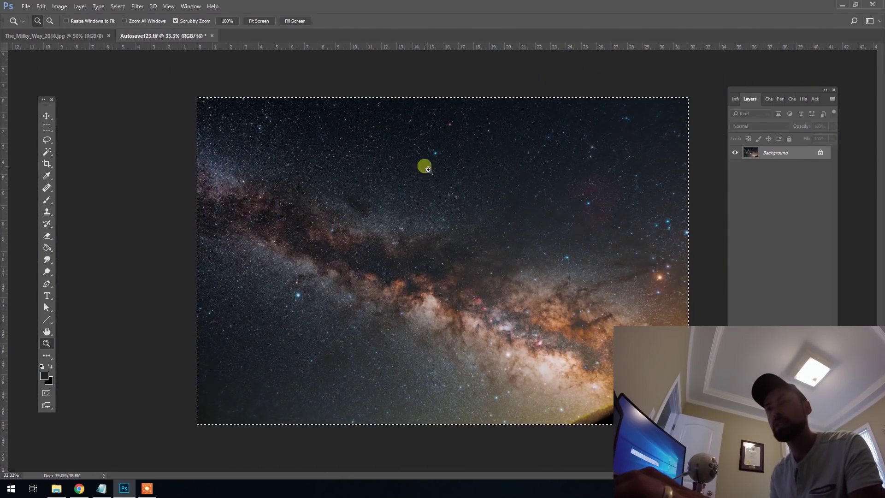
{"action": "left_click", "coordinate": [72, 35]}
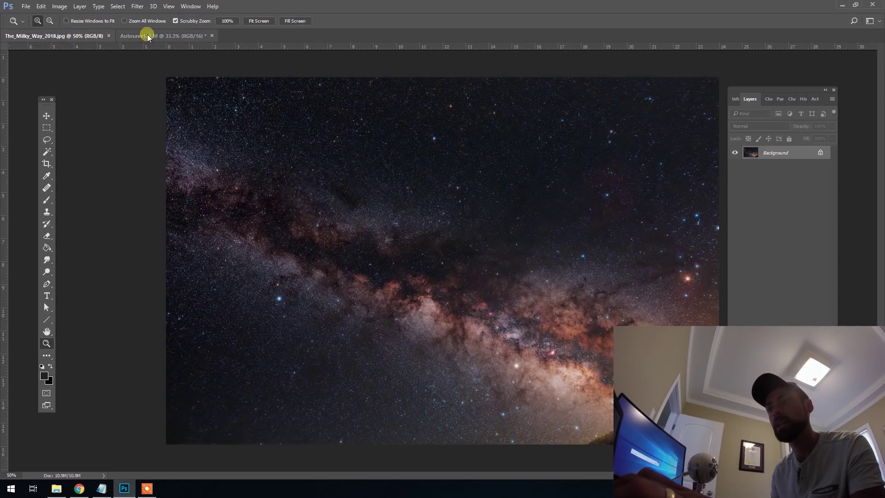
{"action": "left_click", "coordinate": [416, 255], "text": "alt"}
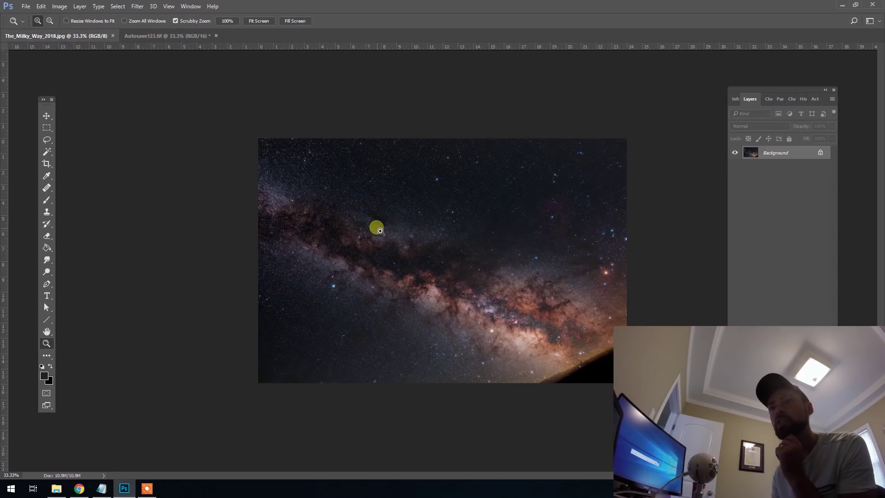
{"action": "left_click", "coordinate": [70, 6]}
{"action": "left_click", "coordinate": [89, 72]}
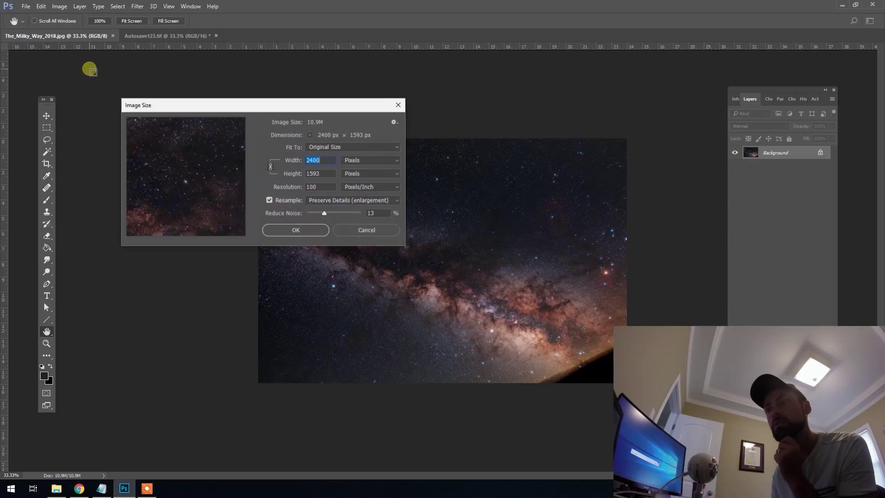
{"action": "left_click", "coordinate": [366, 230]}
Paste the copied Autosave123.tif image as a new layer over the background of The_Milky_Way_2018.jpg.
{"action": "left_click", "coordinate": [163, 39]}
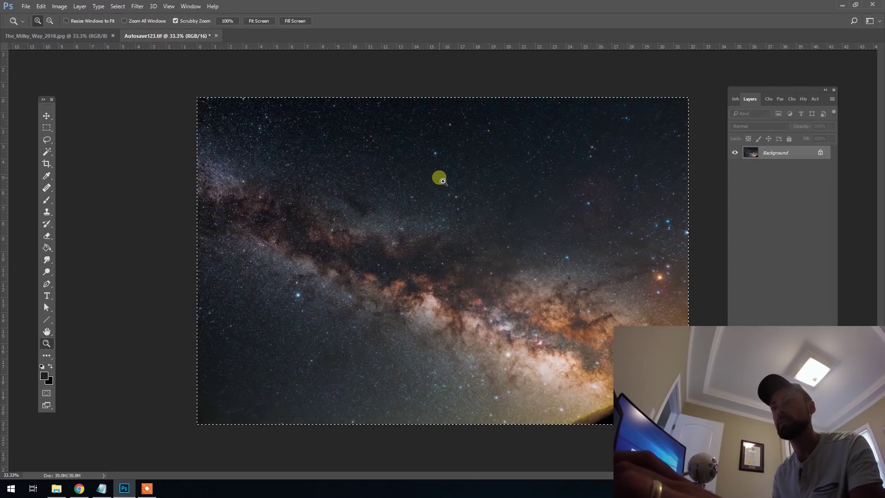
{"action": "left_click", "coordinate": [57, 36]}
{"action": "key", "text": "ctrl+v"}
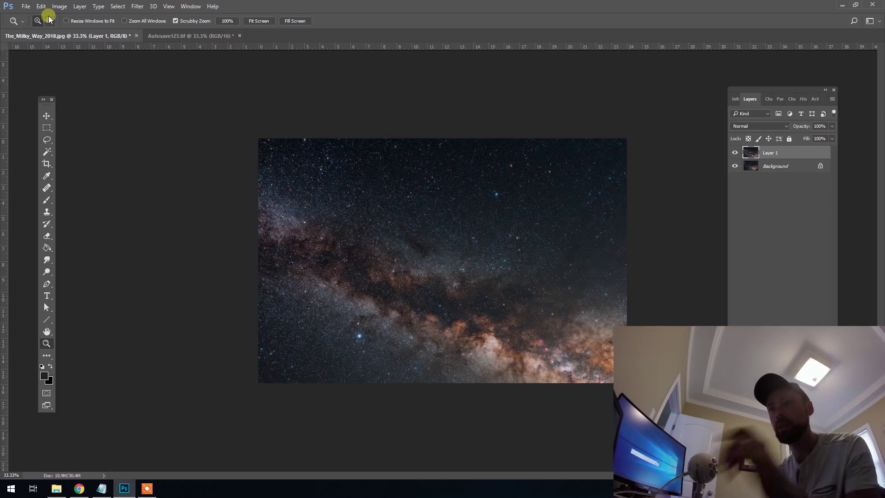
Free-transform the pasted layer down to about 75.4% to match the 2018 image, with its opacity at 32%.
{"action": "left_click", "coordinate": [41, 6]}
{"action": "left_click", "coordinate": [93, 194]}
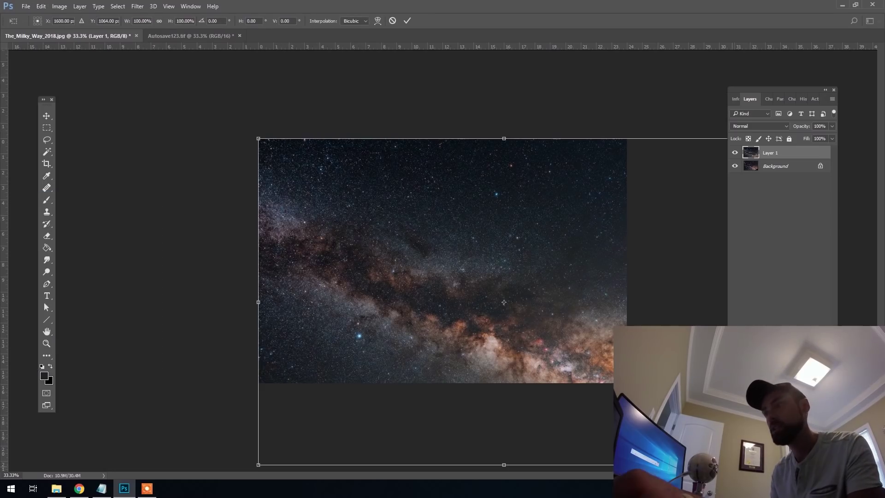
{"action": "left_click_drag", "start_coordinate": [750, 465], "coordinate": [668, 410]}
{"action": "left_click_drag", "start_coordinate": [832, 127], "coordinate": [802, 137]}
{"action": "left_click_drag", "start_coordinate": [668, 410], "coordinate": [629, 384]}
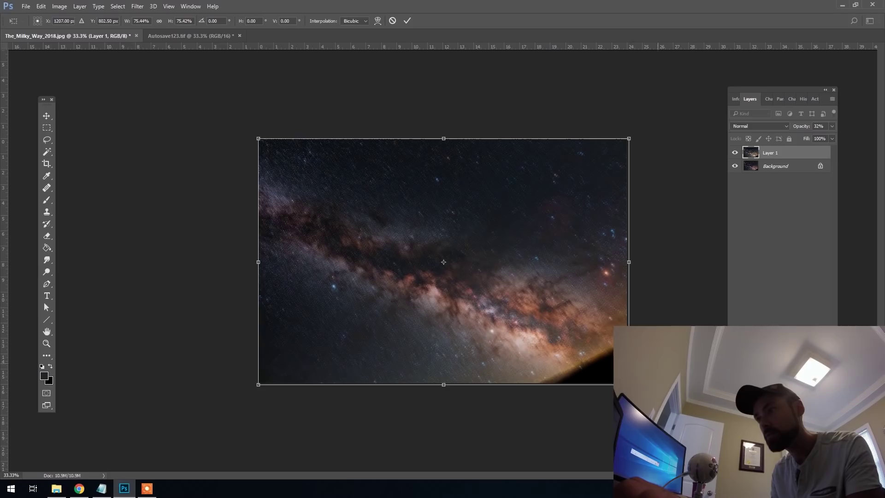
{"action": "key", "text": "Return"}
Start a second Free Transform on the pasted layer, scaling it to about 99.5% and nudging it into alignment at the lower-right corner.
{"action": "left_click", "coordinate": [560, 349]}
{"action": "left_click", "coordinate": [559, 350]}
{"action": "left_click_drag", "start_coordinate": [597, 374], "coordinate": [339, 236]}
{"action": "left_click", "coordinate": [41, 6]}
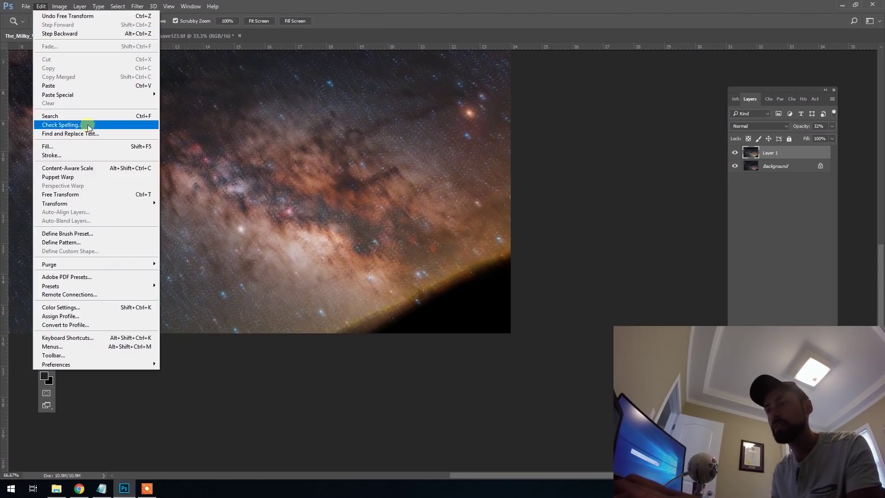
{"action": "left_click", "coordinate": [91, 196]}
{"action": "mouse_move", "coordinate": [514, 341]}
{"action": "left_mouse_down"}
{"action": "mouse_move", "coordinate": [505, 331]}
{"action": "mouse_move", "coordinate": [513, 341]}
{"action": "left_mouse_up"}
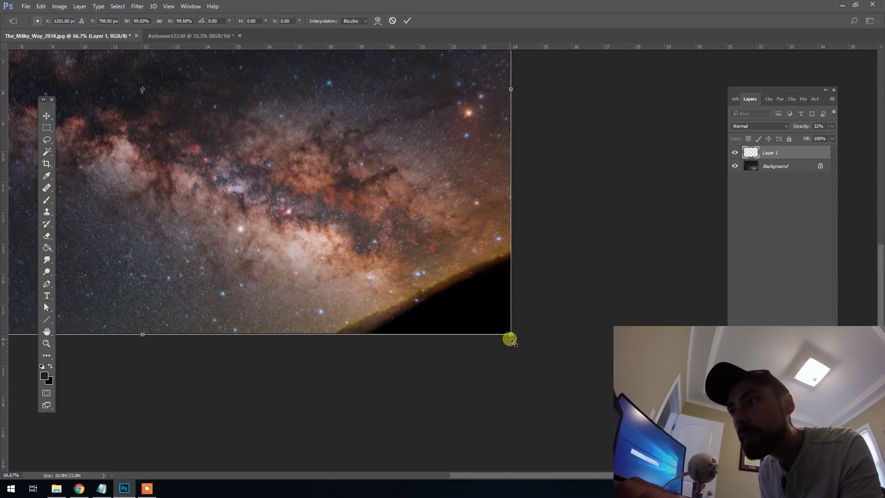
{"action": "key", "text": "Right"}
{"action": "key", "text": "Up"}
{"action": "key", "text": "Up"}
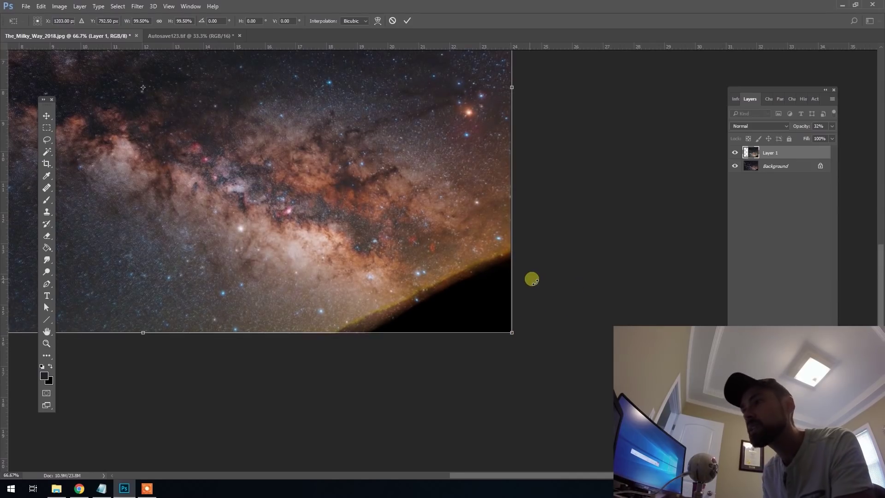
Check the star alignment at the image's lower-left side and set the pasted layer's opacity to 53%.
{"action": "left_click_drag", "start_coordinate": [177, 167], "coordinate": [549, 182]}
{"action": "left_click_drag", "start_coordinate": [448, 179], "coordinate": [453, 198]}
{"action": "left_click", "coordinate": [832, 126]}
{"action": "left_click", "coordinate": [820, 137]}
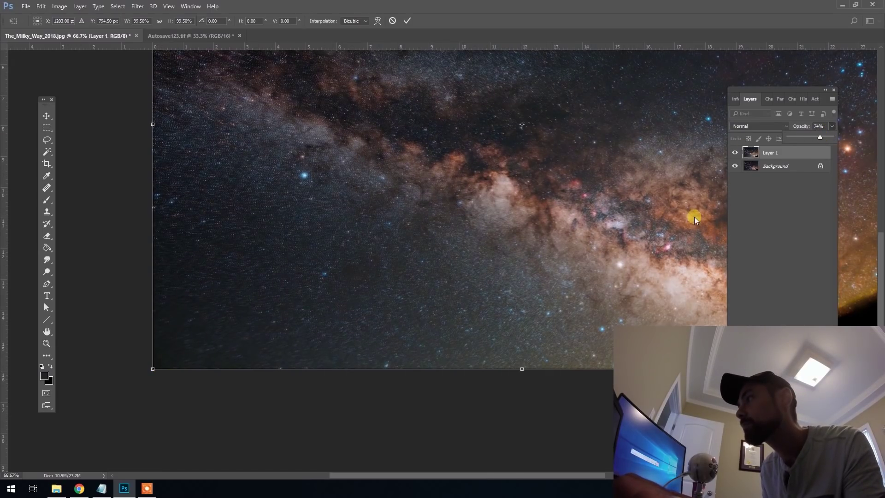
{"action": "left_click_drag", "start_coordinate": [805, 137], "coordinate": [790, 141]}
Fine-tune the layer's lower-left and upper-right corners to about 99.8% scale until the stars align, and apply the transform.
{"action": "mouse_move", "coordinate": [153, 369]}
{"action": "left_mouse_down"}
{"action": "mouse_move", "coordinate": [142, 372]}
{"action": "mouse_move", "coordinate": [153, 362]}
{"action": "left_mouse_up"}
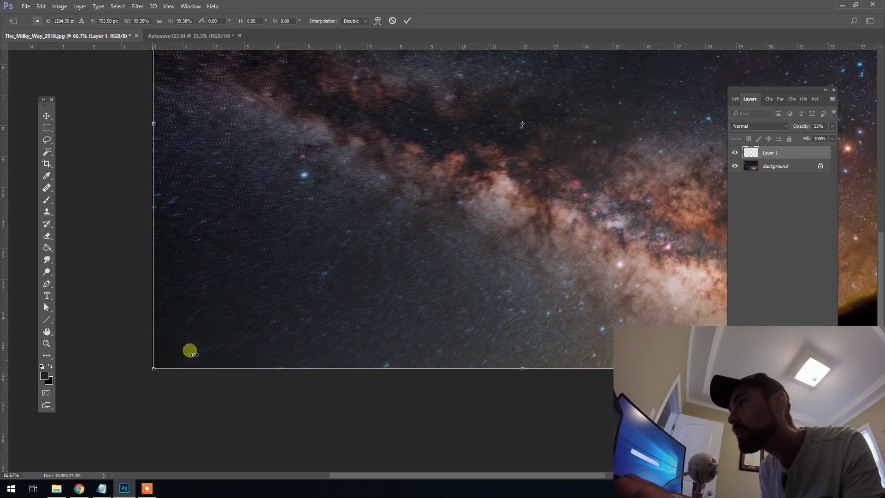
{"action": "key", "text": "Left"}
{"action": "key", "text": "Left"}
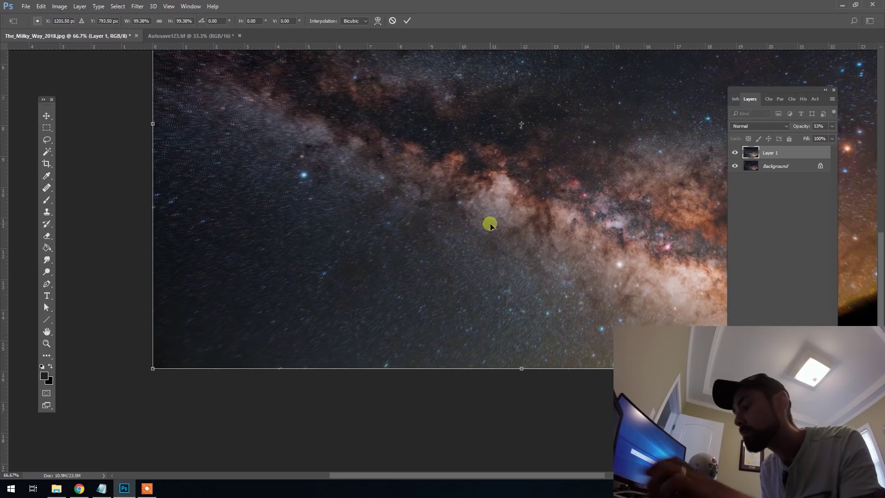
{"action": "left_click_drag", "start_coordinate": [153, 369], "coordinate": [151, 369]}
{"action": "left_click_drag", "start_coordinate": [699, 91], "coordinate": [397, 308]}
{"action": "left_click_drag", "start_coordinate": [586, 99], "coordinate": [588, 98]}
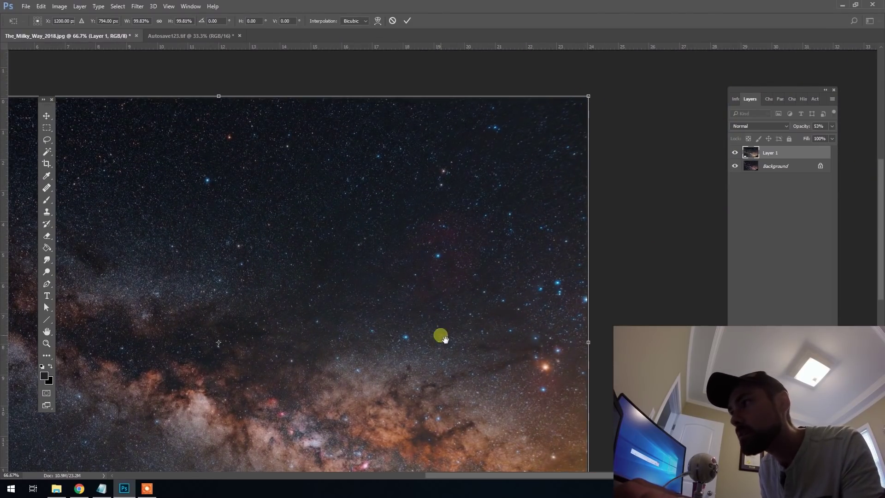
{"action": "left_click_drag", "start_coordinate": [443, 336], "coordinate": [523, 206]}
{"action": "key", "text": "Return"}
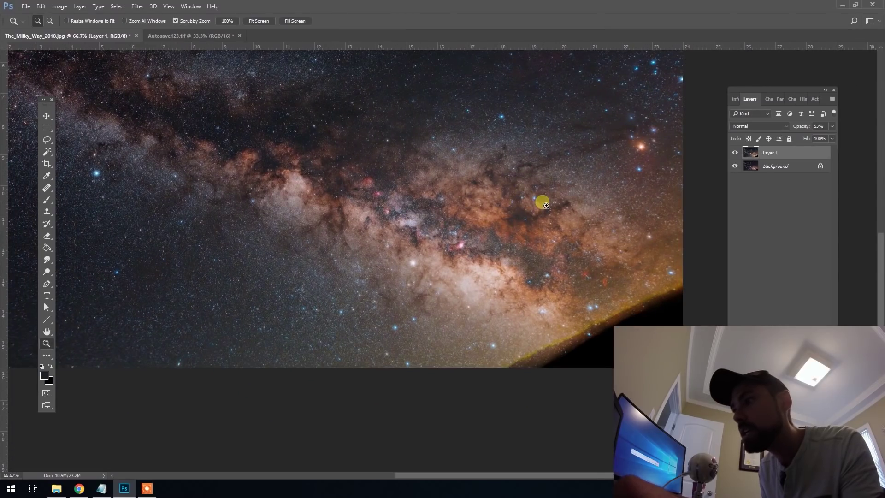
Compare the image with and without the pasted layer and set the layer's opacity to 33%.
{"action": "left_click", "coordinate": [389, 194], "text": "alt"}
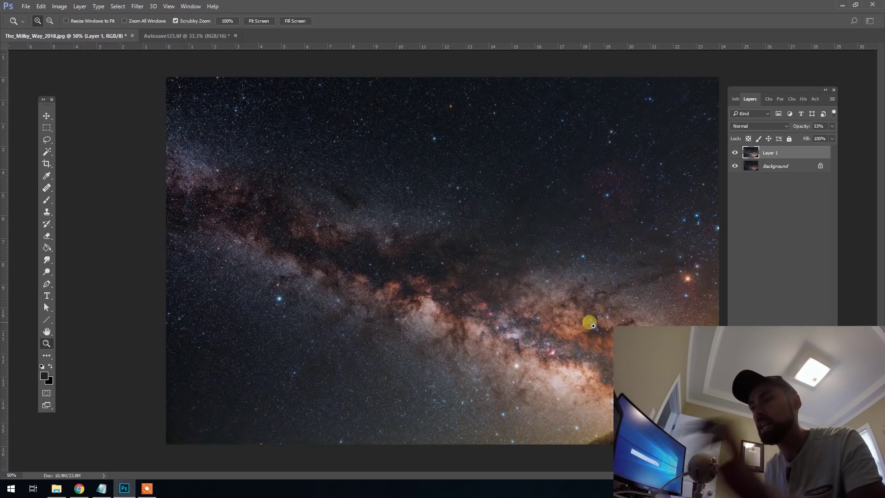
{"action": "left_click", "coordinate": [737, 152]}
{"action": "left_click", "coordinate": [737, 153]}
{"action": "left_click", "coordinate": [736, 152]}
{"action": "left_click", "coordinate": [736, 152]}
{"action": "left_click", "coordinate": [736, 152]}
{"action": "left_click", "coordinate": [737, 152]}
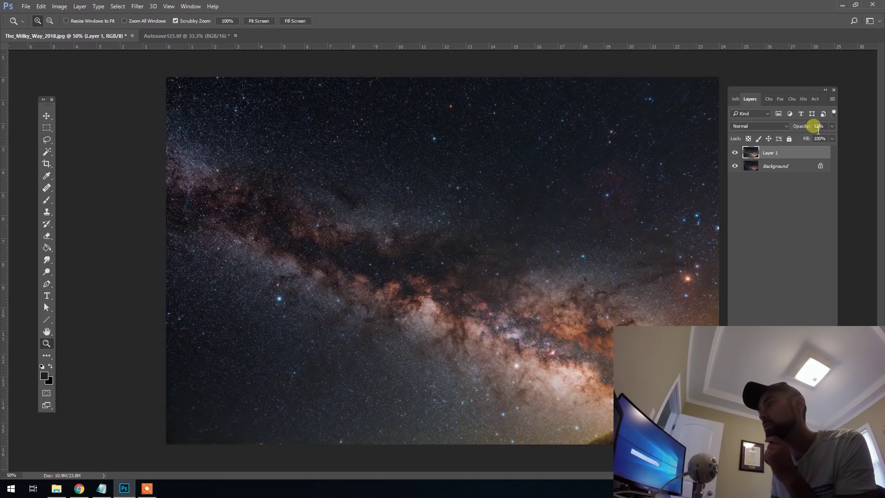
{"action": "type", "text": "33"}
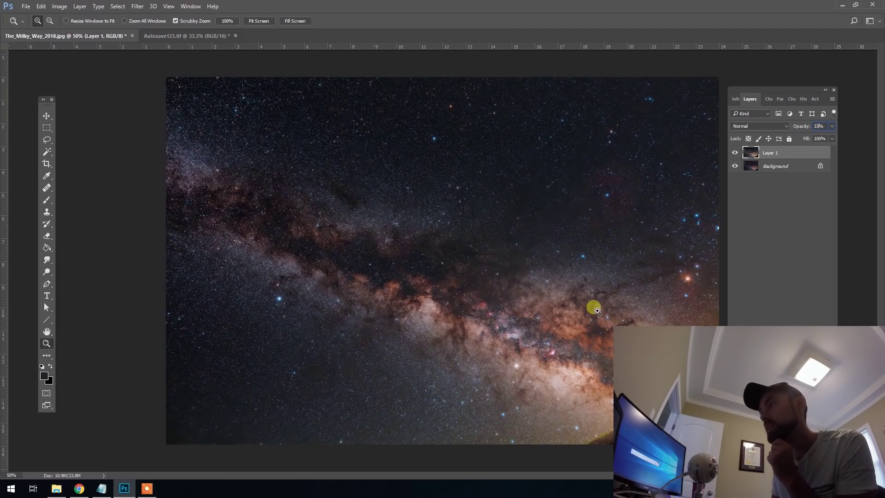
Compare the blended image with and without the pasted layer at different zoom levels, and against Autosave123.tif.
{"action": "left_click", "coordinate": [737, 152]}
{"action": "left_click", "coordinate": [736, 151]}
{"action": "left_click", "coordinate": [623, 293], "text": "alt"}
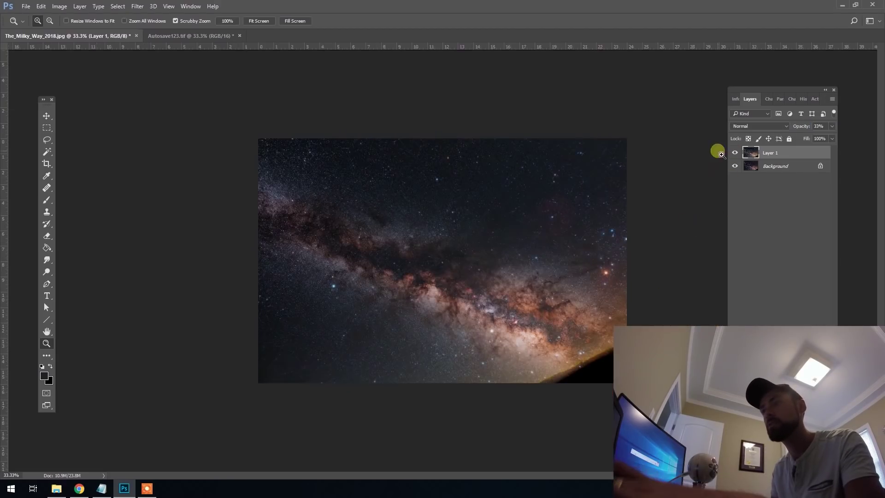
{"action": "left_click", "coordinate": [737, 153]}
{"action": "left_click", "coordinate": [736, 152]}
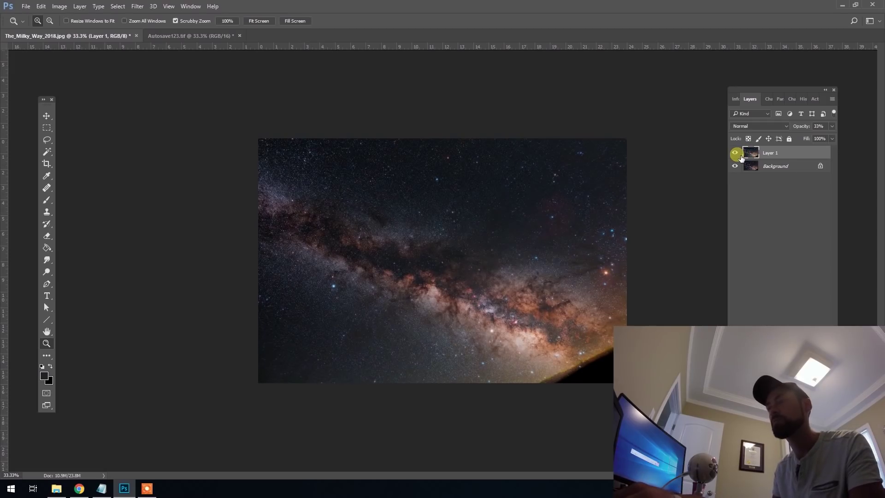
{"action": "left_click", "coordinate": [563, 284]}
{"action": "left_click", "coordinate": [736, 154]}
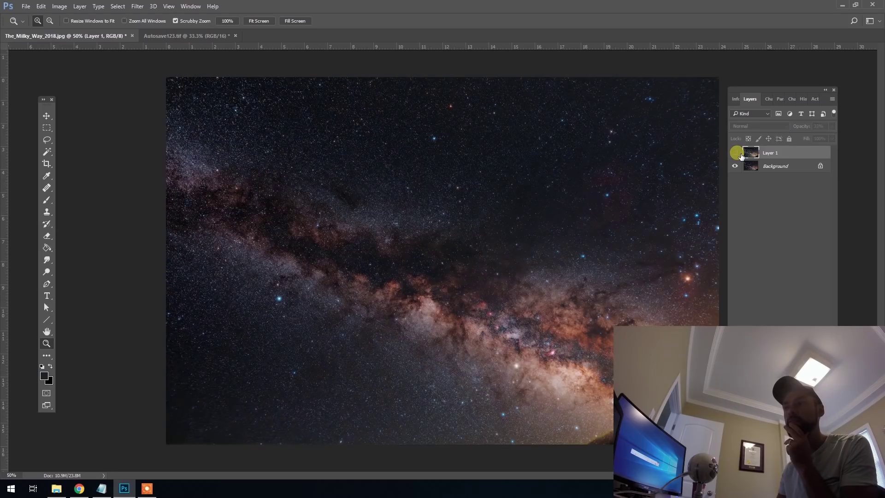
{"action": "right_click", "coordinate": [511, 225]}
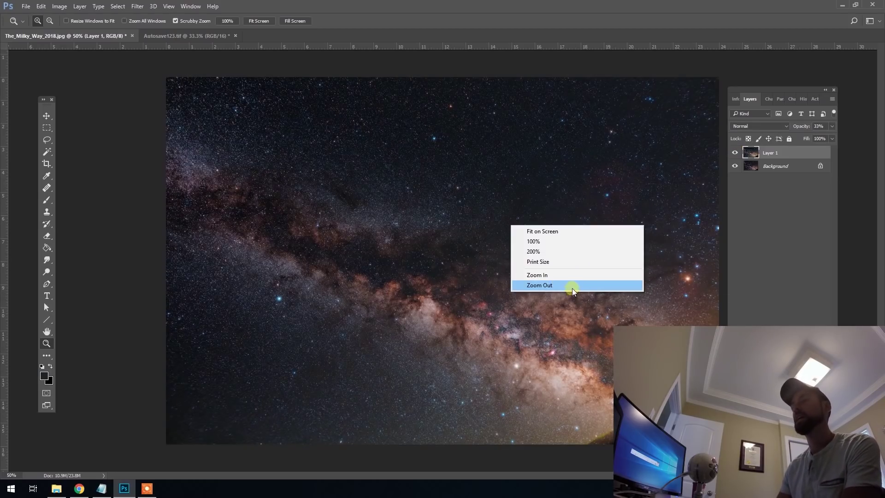
{"action": "left_click", "coordinate": [571, 287]}
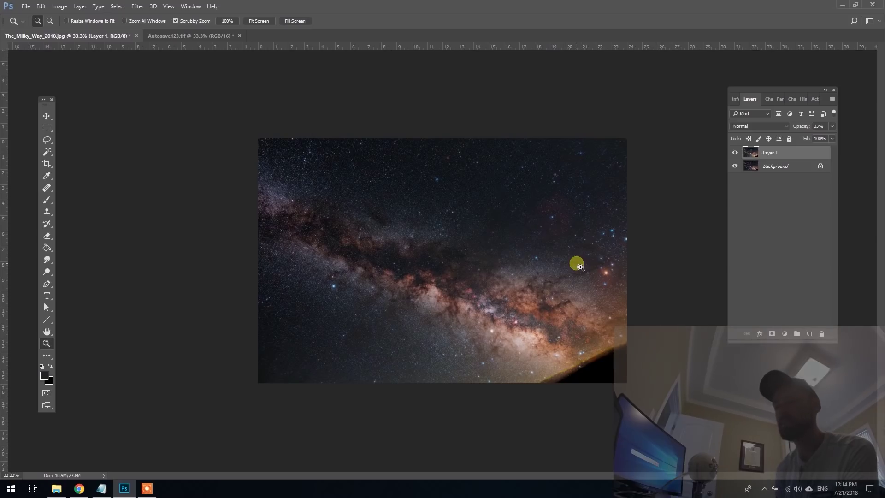
{"action": "left_click", "coordinate": [217, 37]}
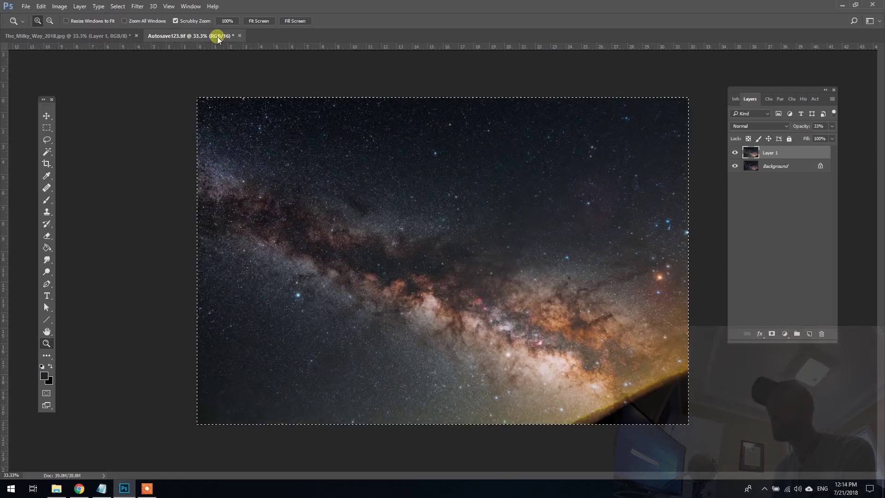
{"action": "left_click", "coordinate": [93, 36]}
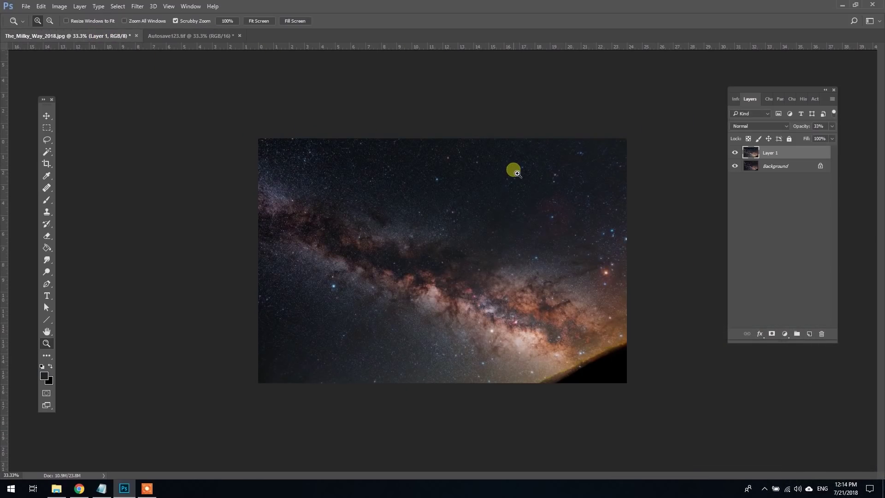